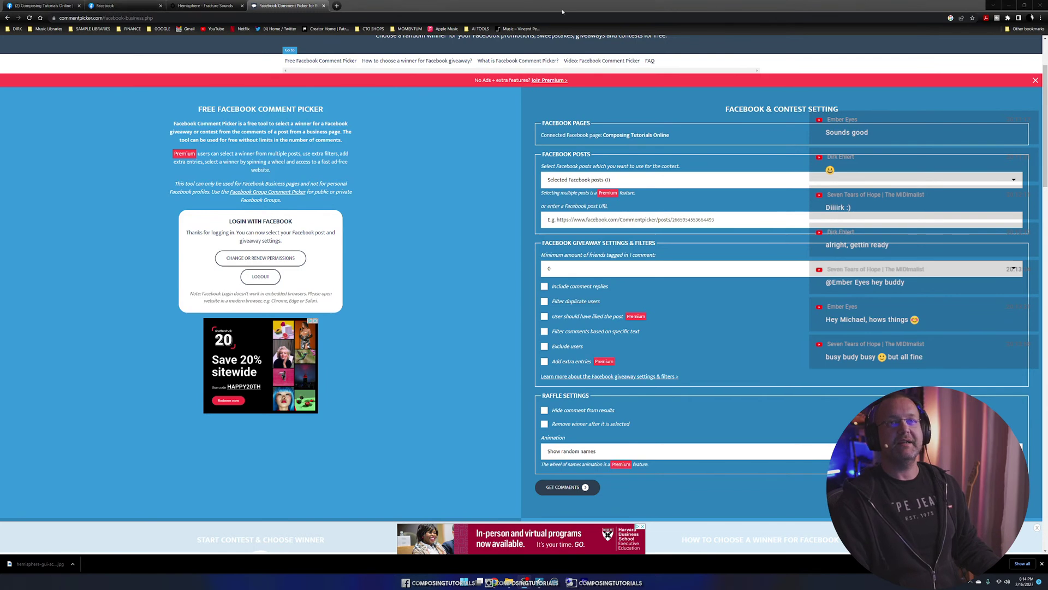
Switch to Cubase and open the Kontakt instrument of the [t] FS HEMISPHERE track.
click(1009, 5)
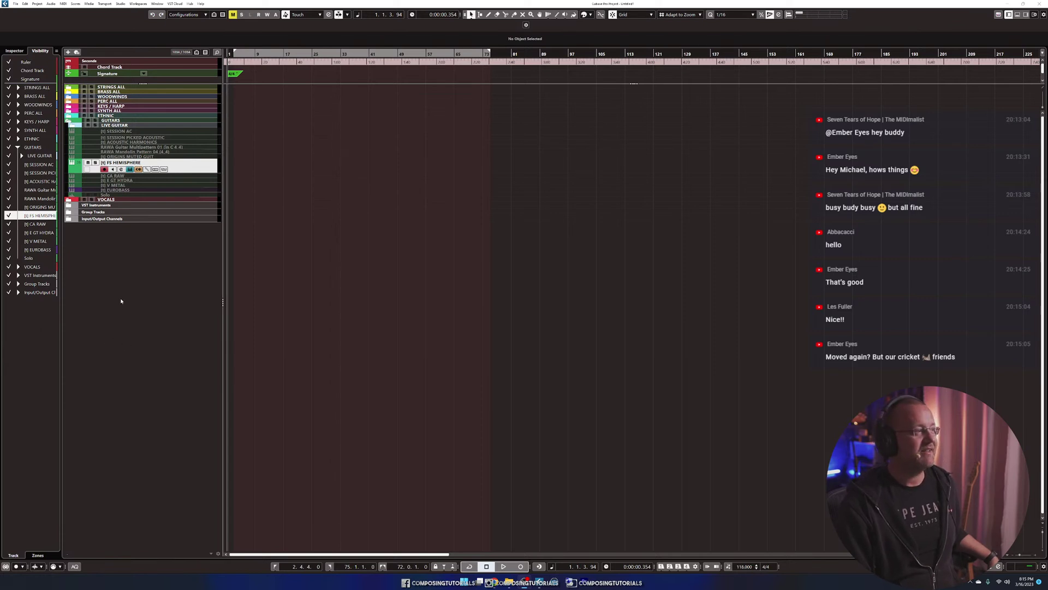
key(e)
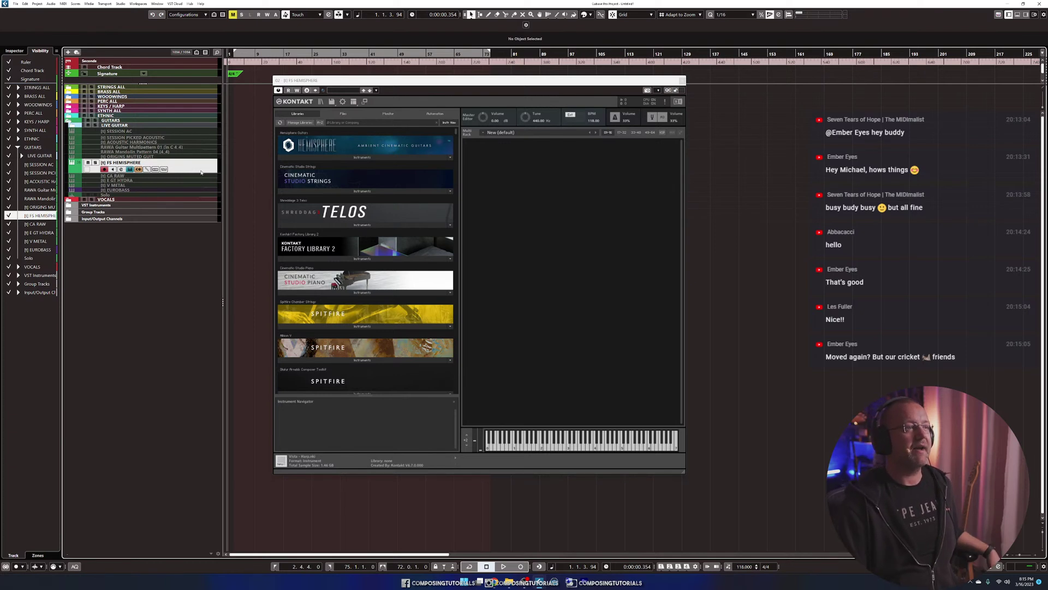
Switch to Chrome, select the full web address of the Fracture Sounds Hemisphere product page, and show the desktop.
mouse_move(494, 579)
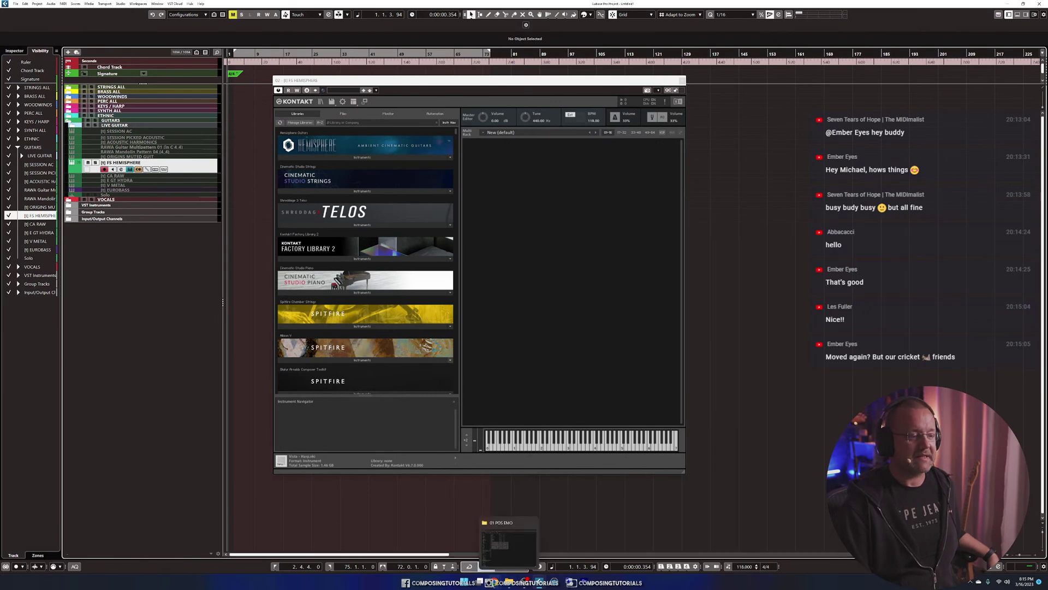
click(457, 540)
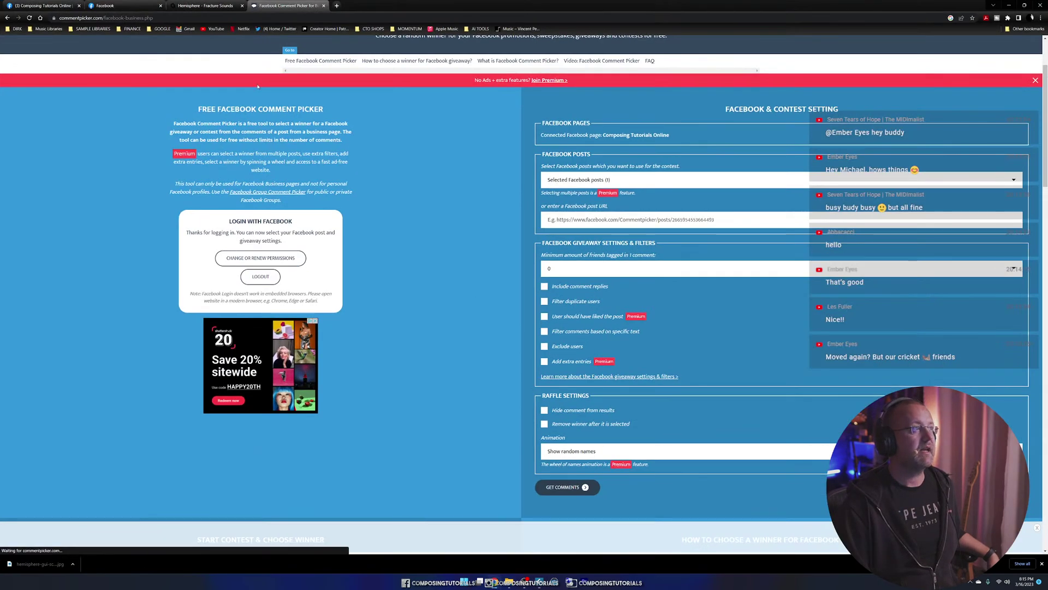
click(206, 5)
click(183, 19)
drag(183, 19, 41, 18)
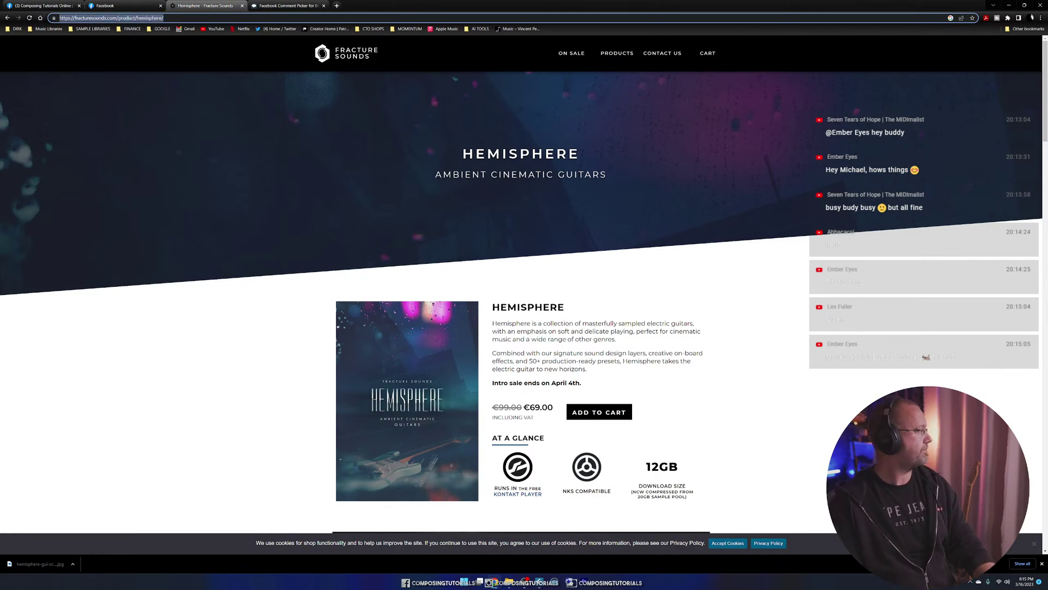
key(super+d)
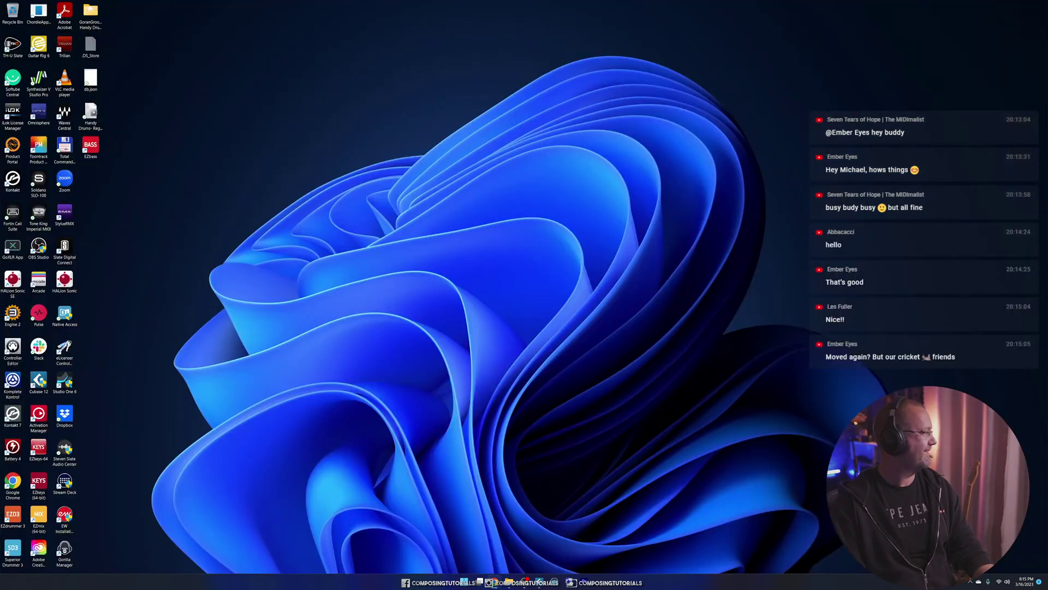
Return to the Hemisphere product page and highlight the intro sale's end date.
key(super+d)
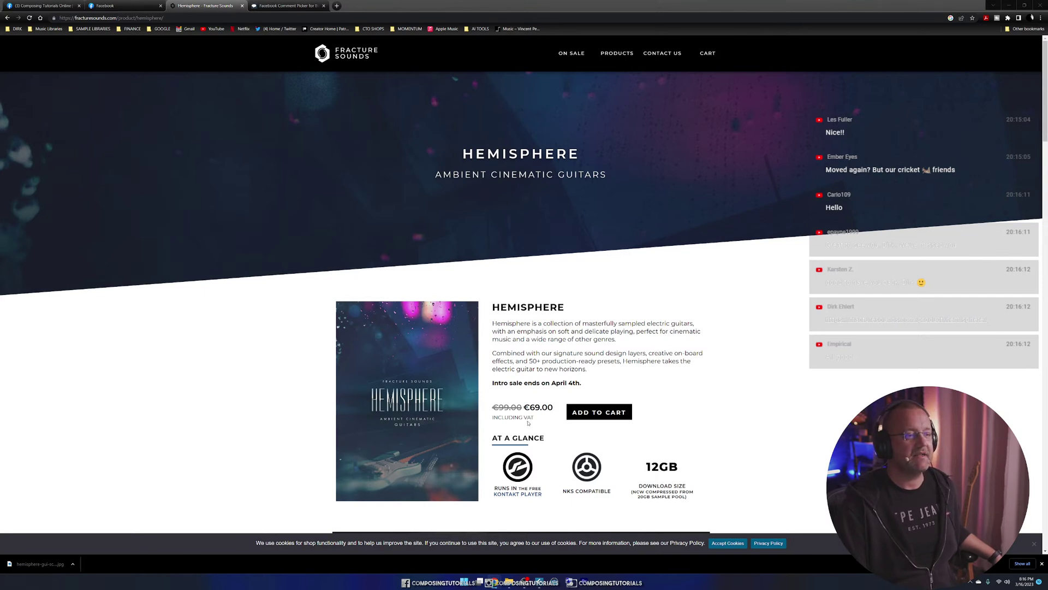
drag(533, 383, 580, 383)
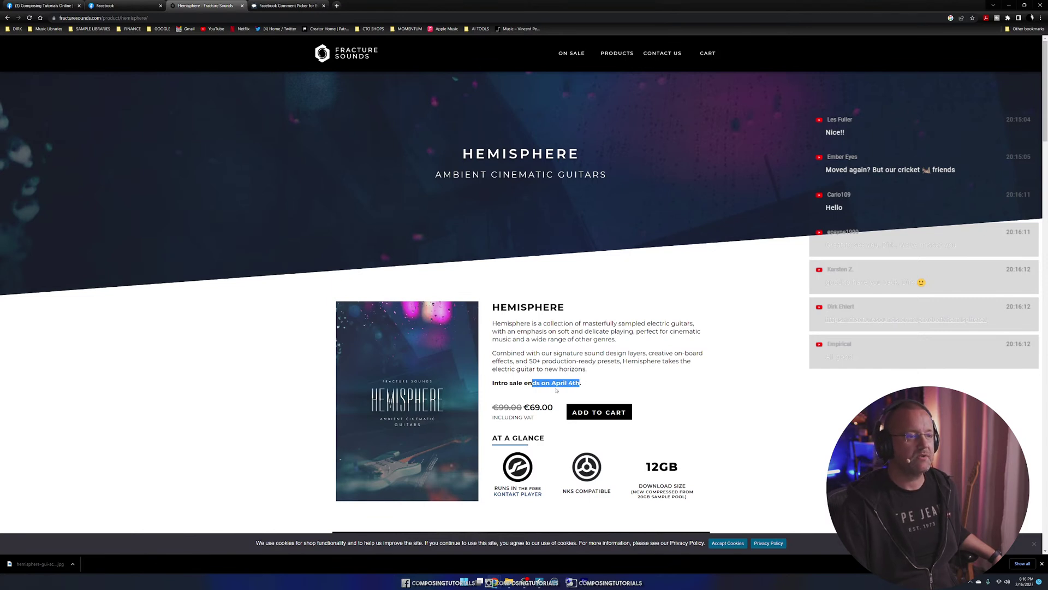
click(587, 386)
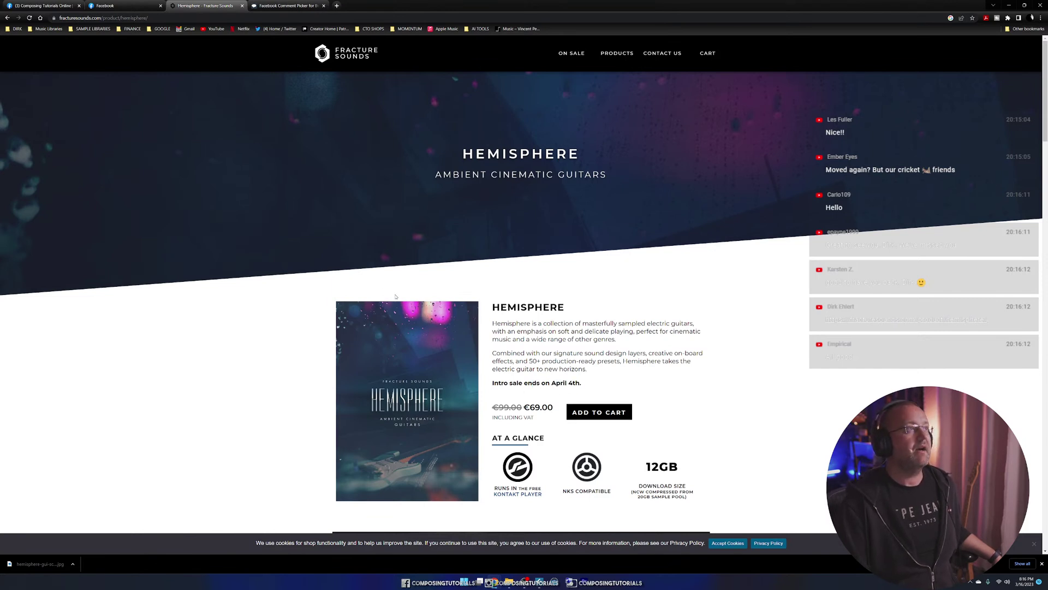
Switch to Cubase and load Hemisphere.nki from the Hemisphere library into Kontakt.
click(538, 582)
click(502, 546)
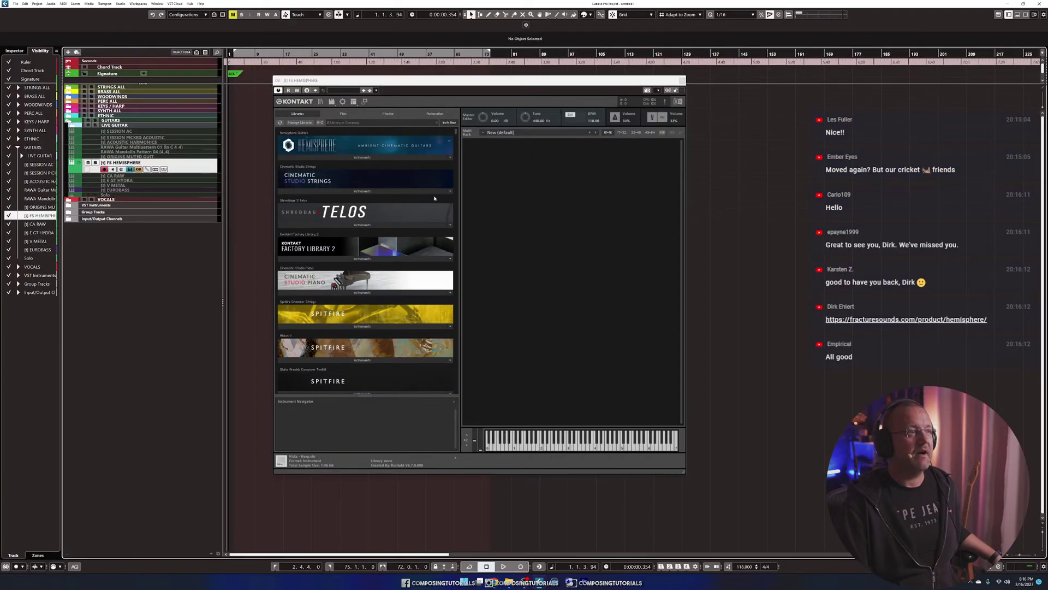
click(388, 123)
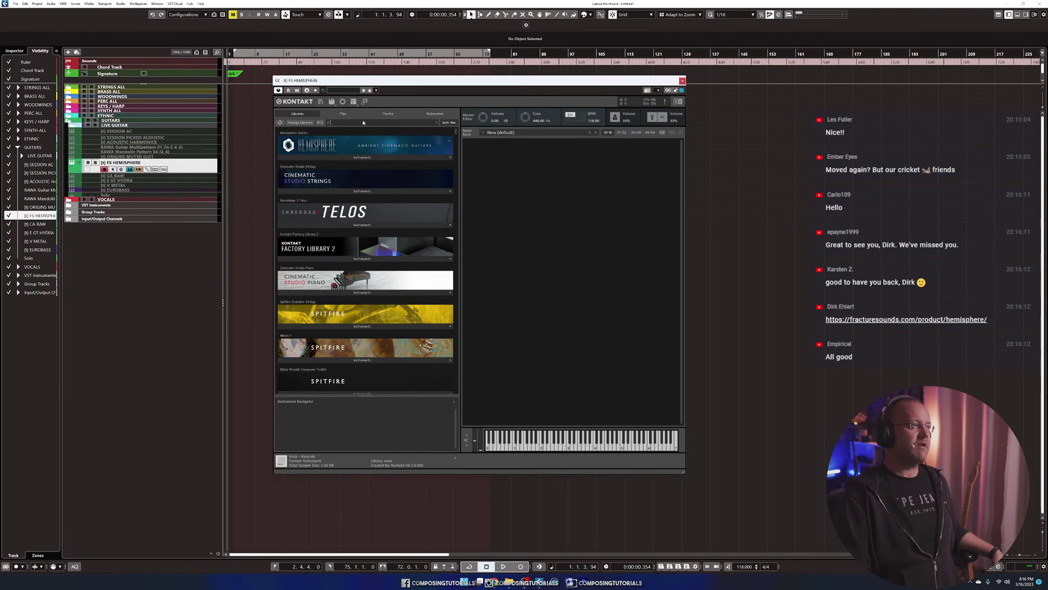
click(363, 157)
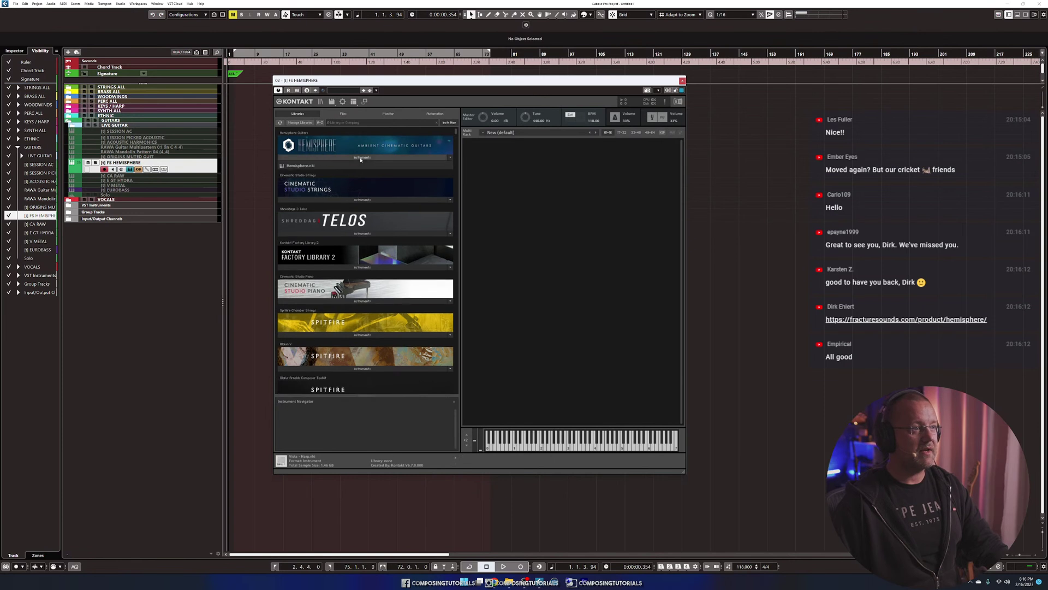
double_click(306, 166)
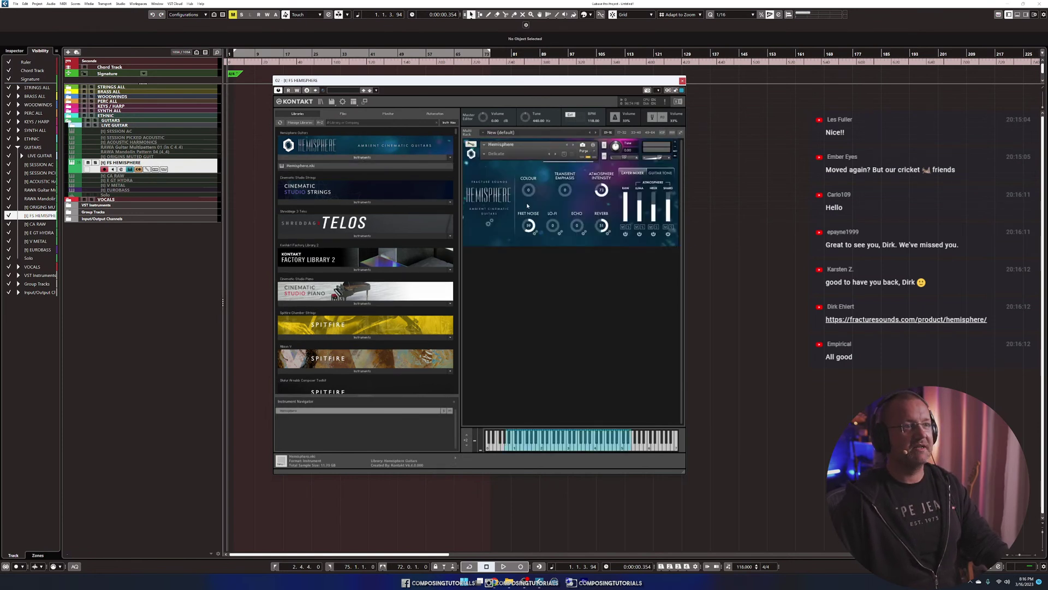
drag(500, 81, 477, 78)
Switch to Chrome and find the Hemisphere giveaway post on the Composing Tutorials Online Facebook page.
mouse_move(491, 582)
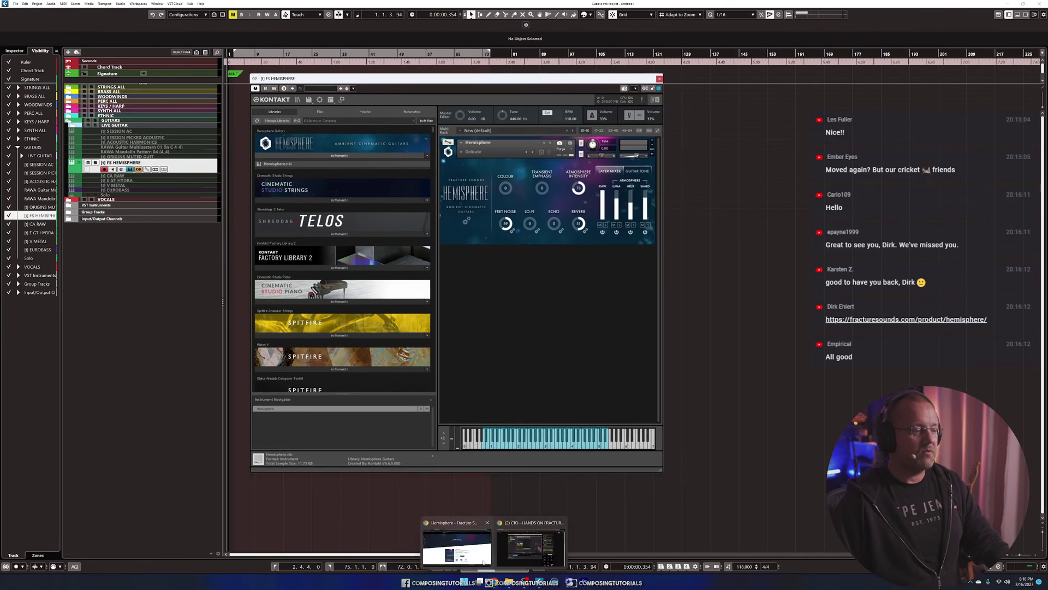
click(481, 552)
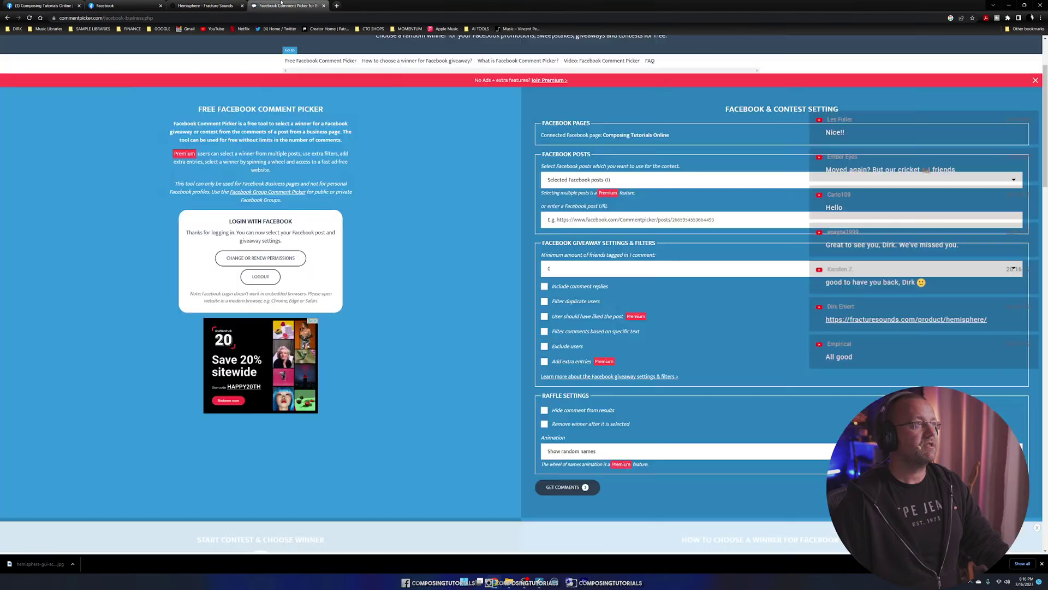
click(286, 6)
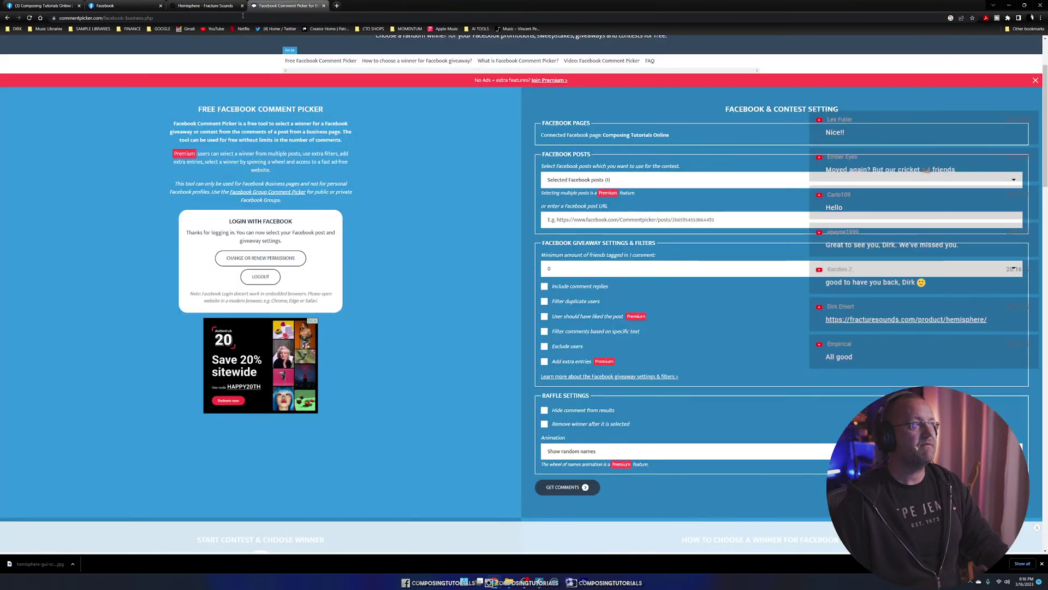
click(134, 4)
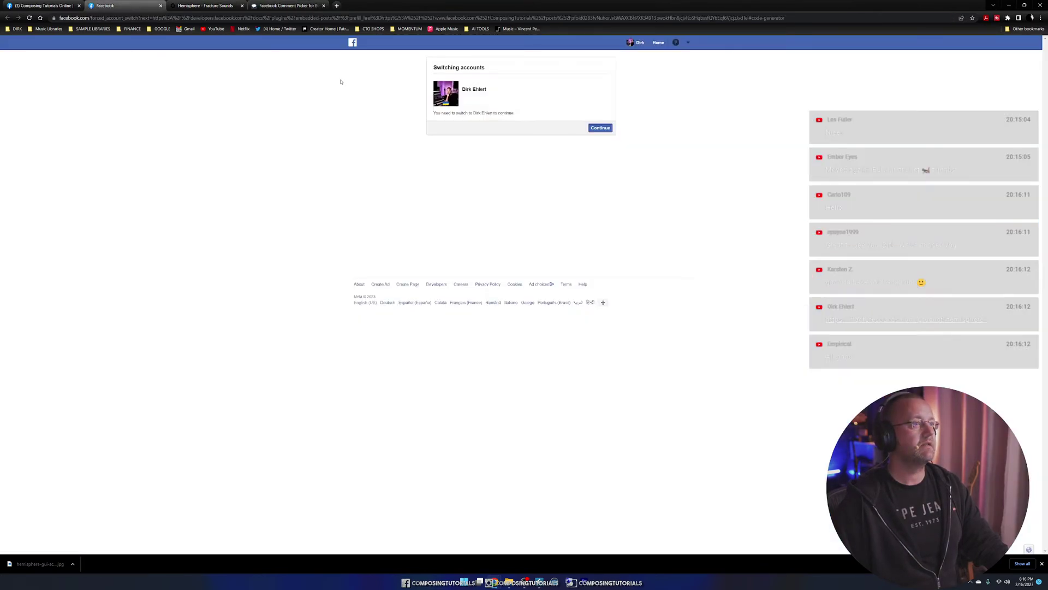
click(44, 5)
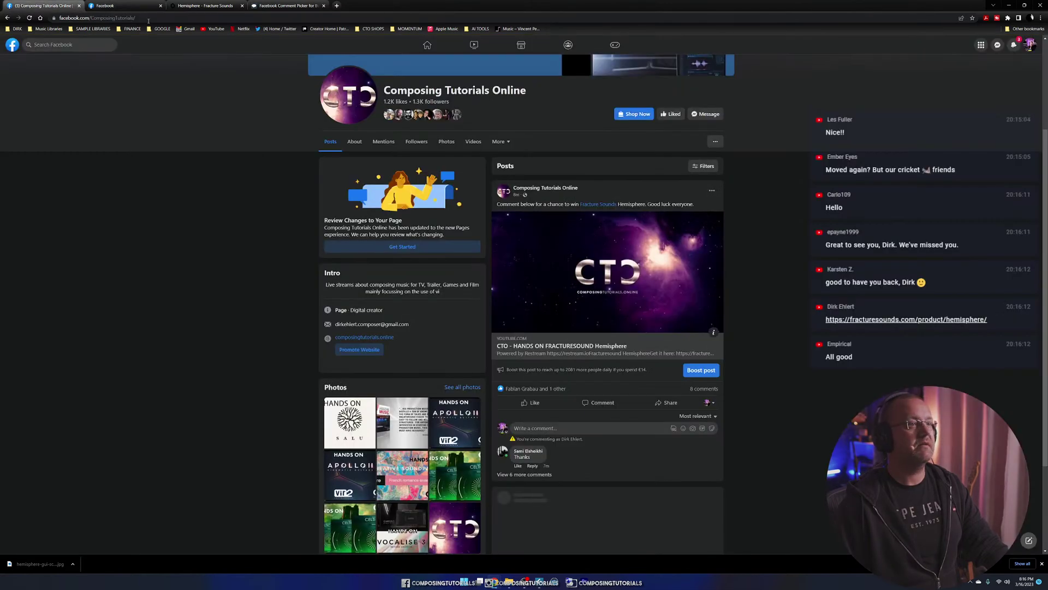
click(308, 5)
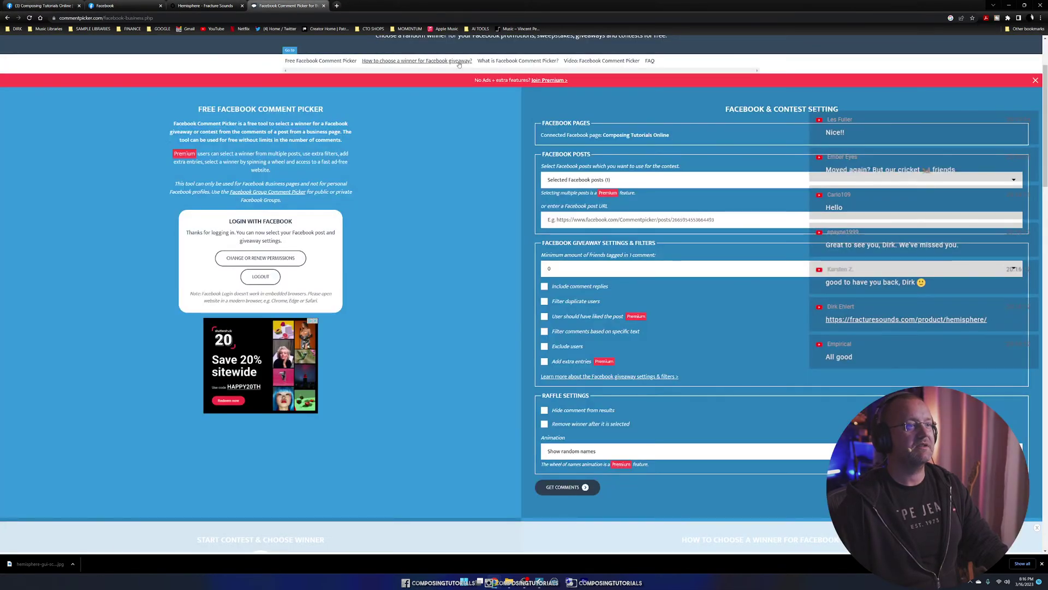
click(68, 4)
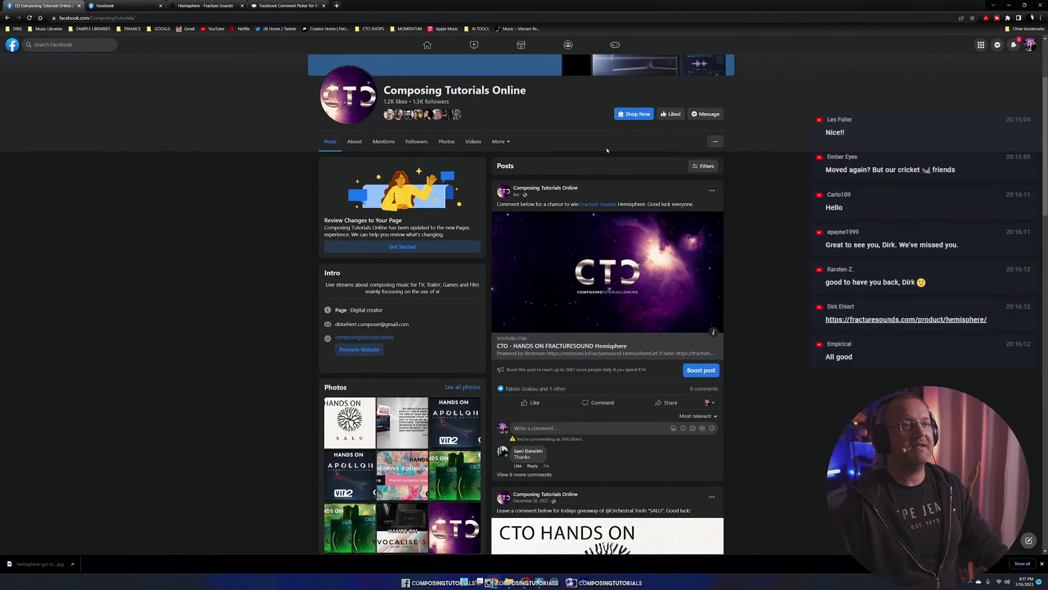
Return to Cubase and bring the [t] FS HEMISPHERE instrument window back up.
click(1009, 5)
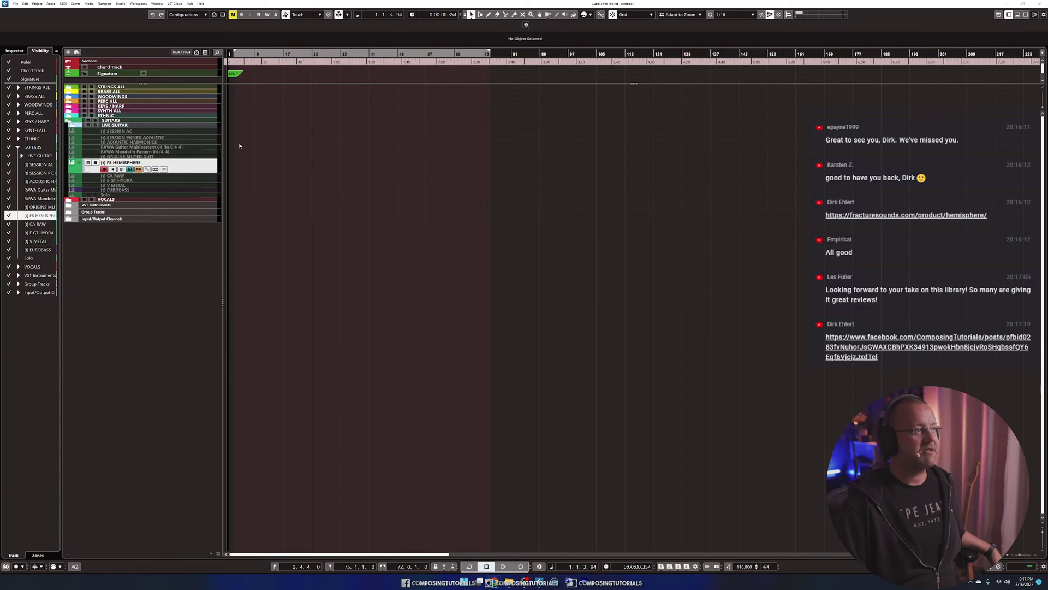
click(184, 163)
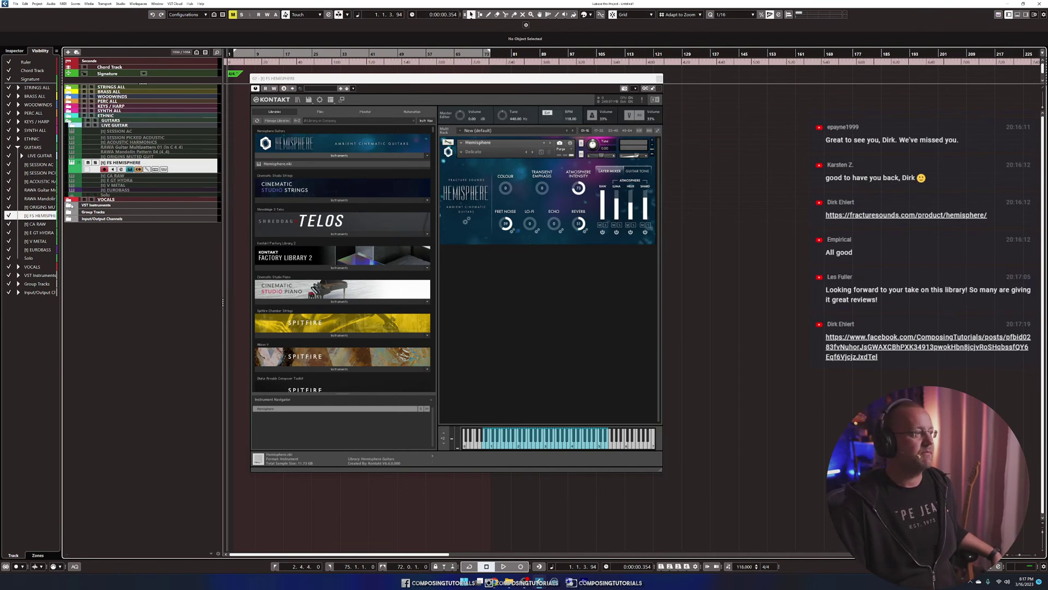
Check the MASTER group track's inserts in the Inspector and reselect the [t] FS HEMISPHERE track.
click(72, 213)
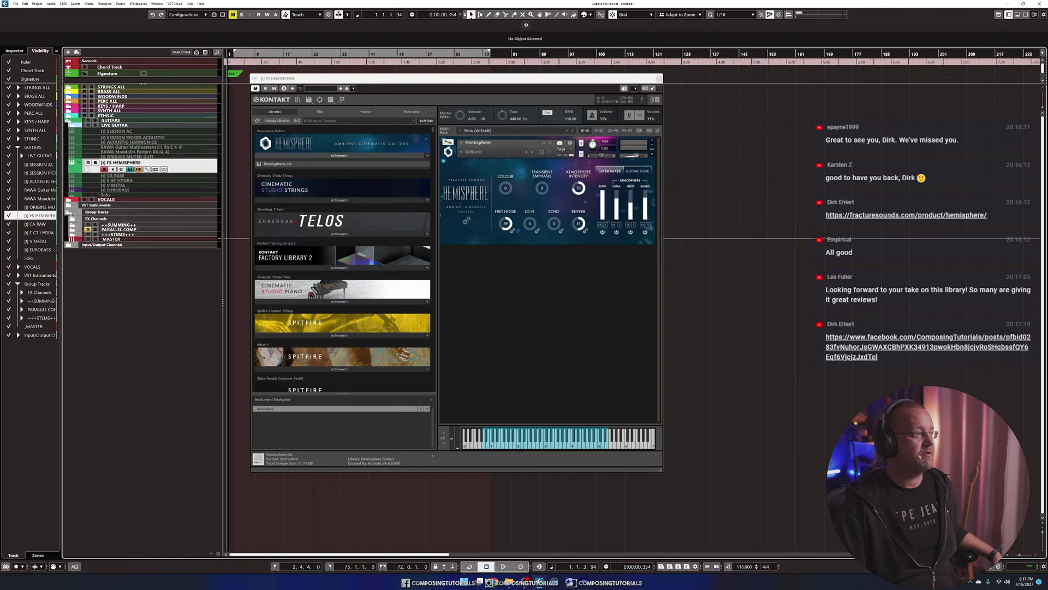
click(123, 241)
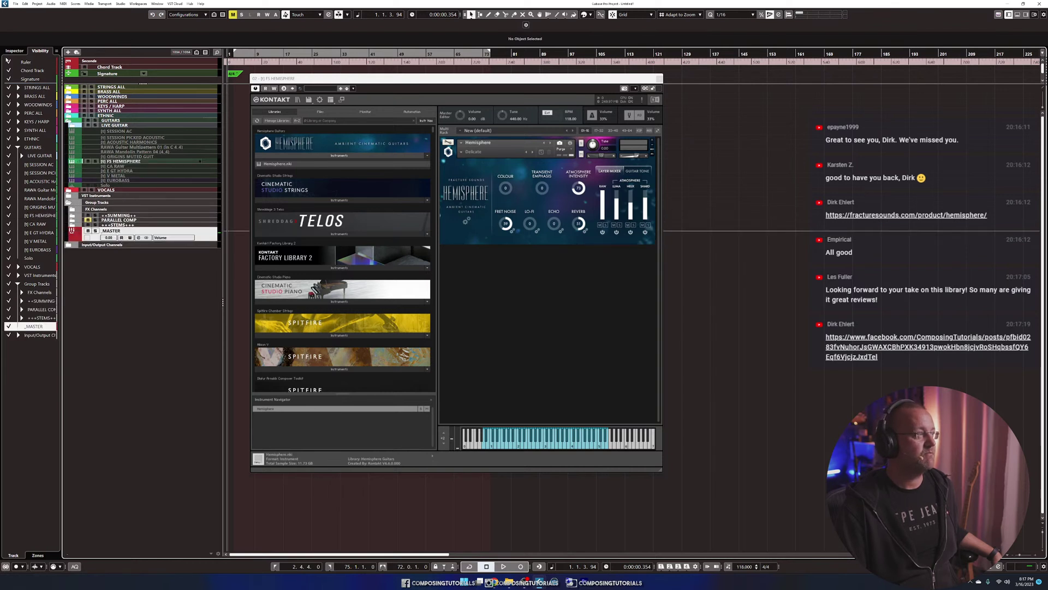
click(15, 50)
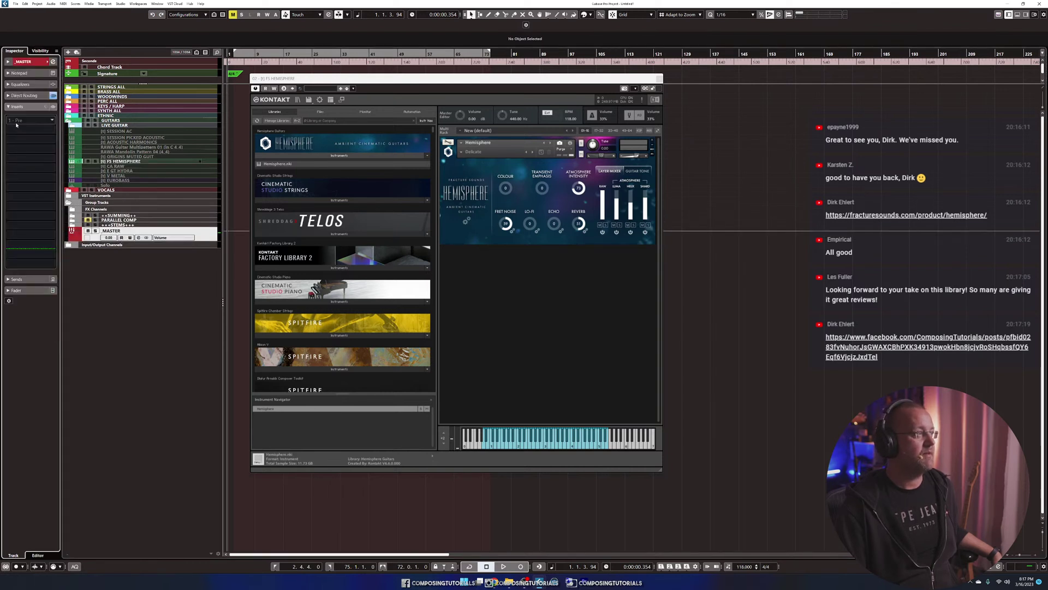
click(164, 161)
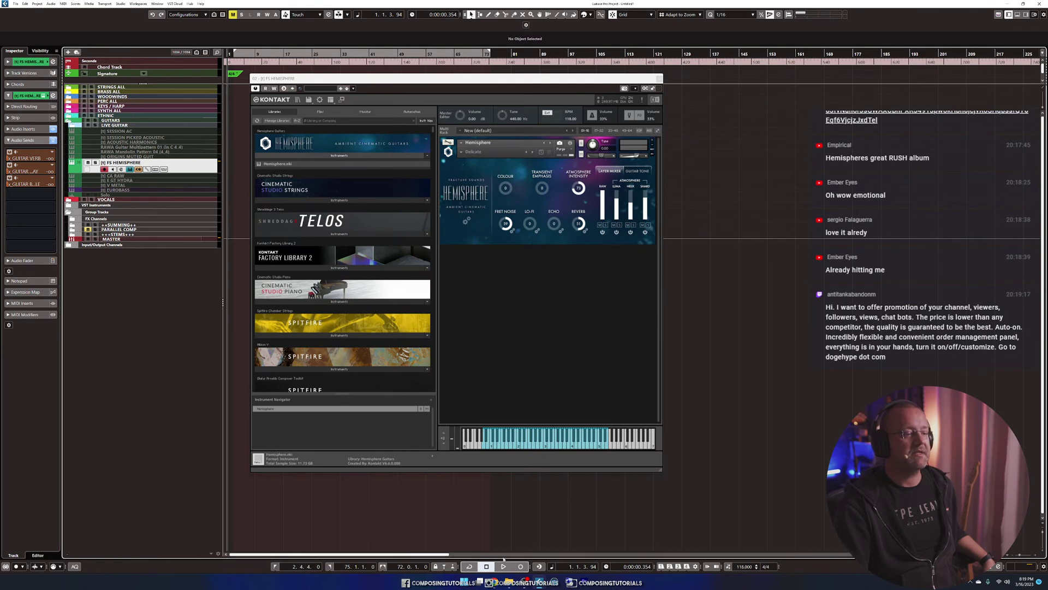
Switch to Chrome and review the description, price and specifications on the Hemisphere product page.
mouse_move(491, 581)
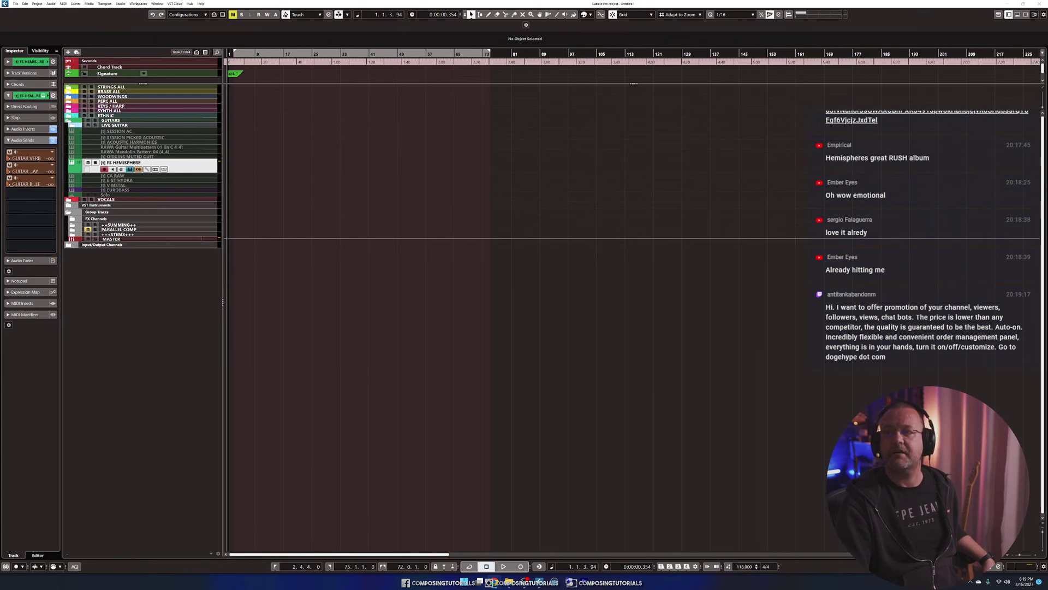
click(492, 582)
scroll(482, 159, down, 4)
scroll(482, 159, up, 1)
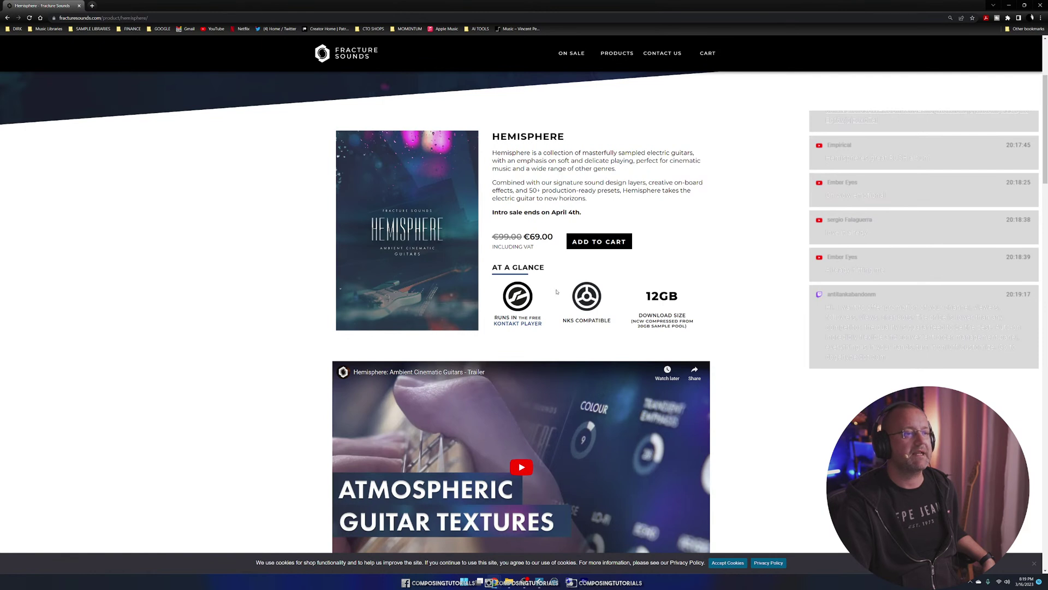
scroll(556, 291, up, 1)
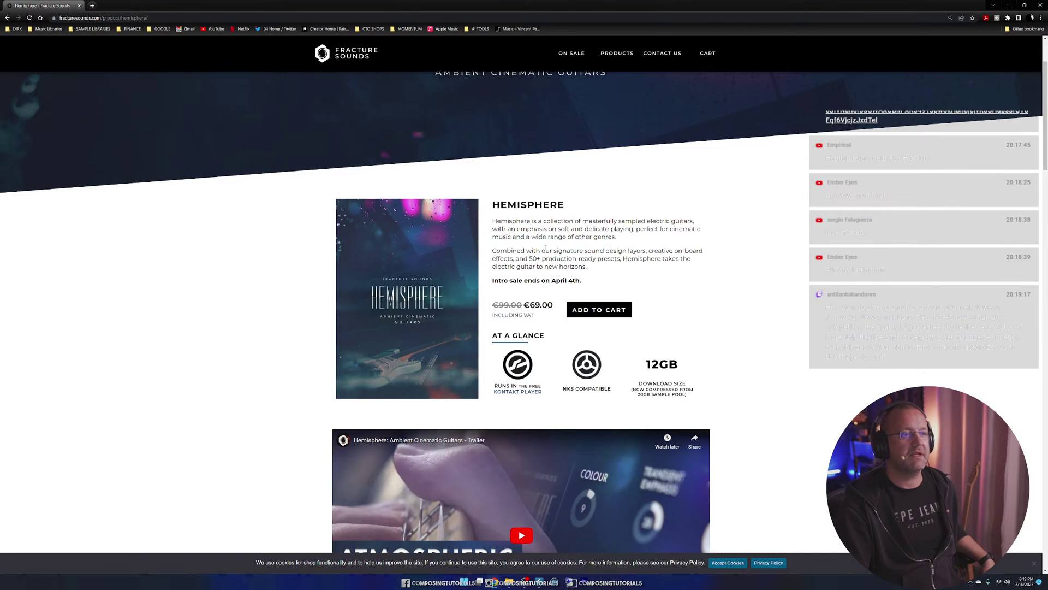
Reopen the Hemisphere instrument in Cubase and browse its preset categories, including Lo-Fi.
key(alt+Tab)
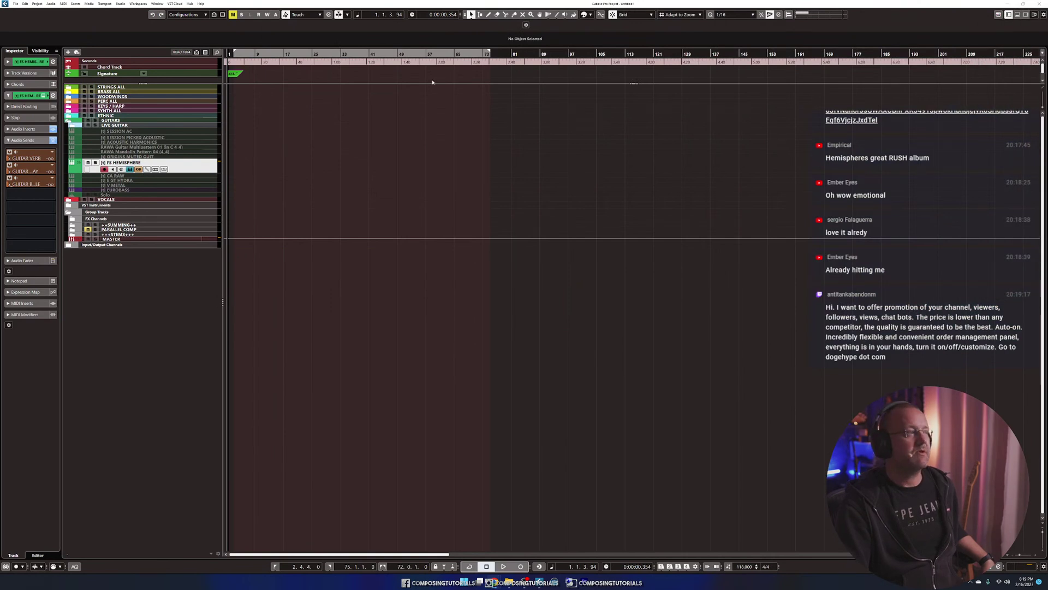
click(164, 169)
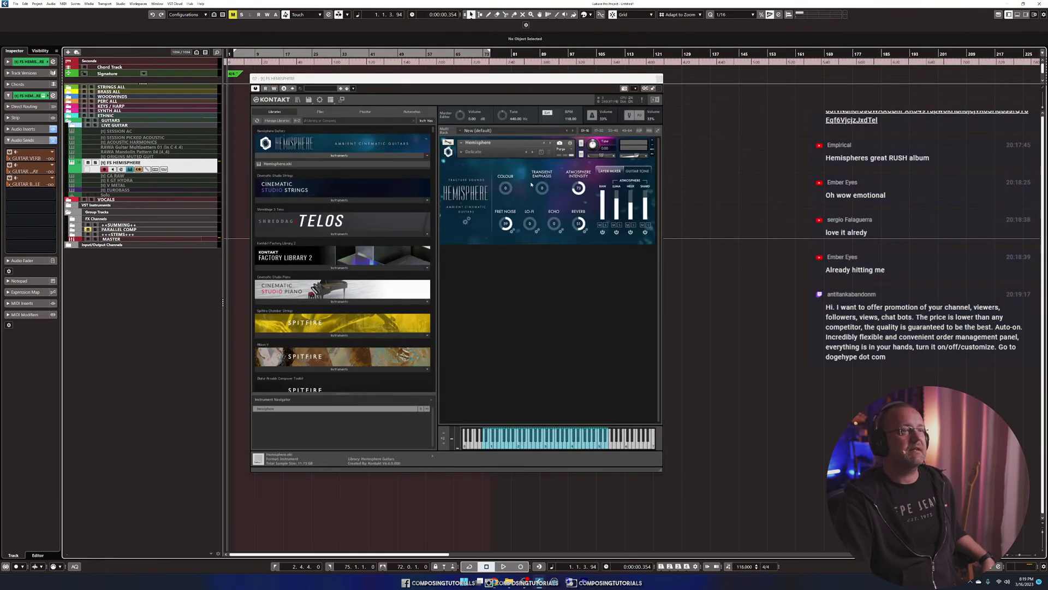
click(461, 152)
mouse_move(492, 159)
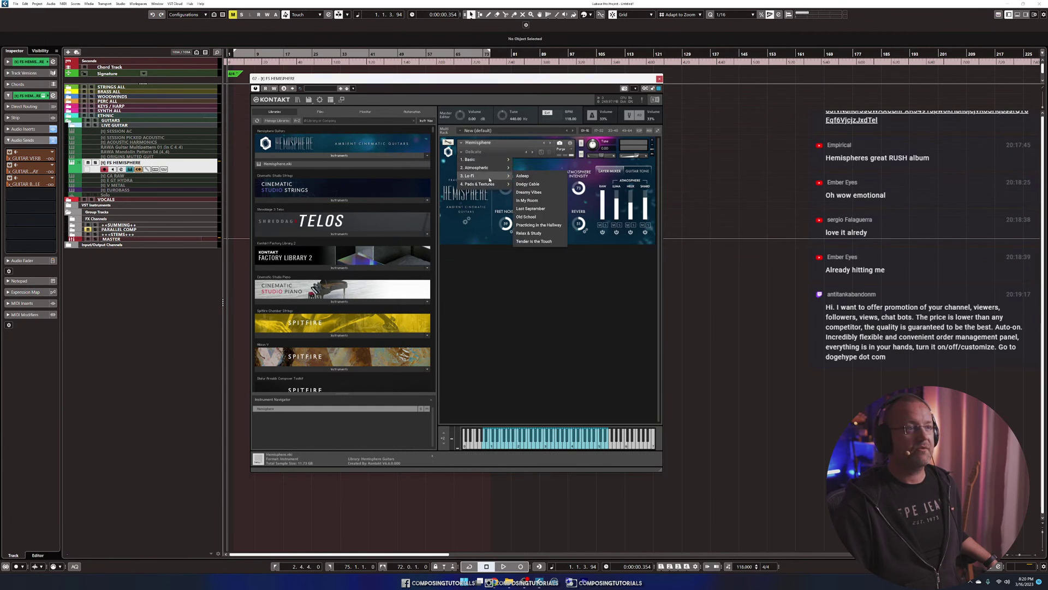
click(451, 199)
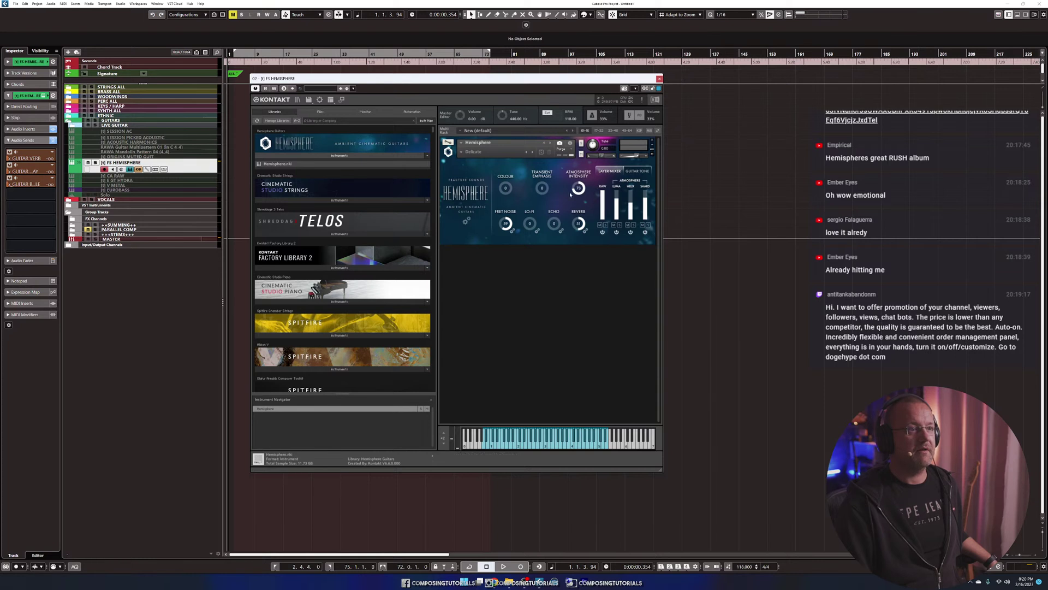
Try different settings of Hemisphere's Colour control.
mouse_move(505, 188)
mouse_down()
mouse_move(507, 134)
mouse_move(505, 190)
mouse_up()
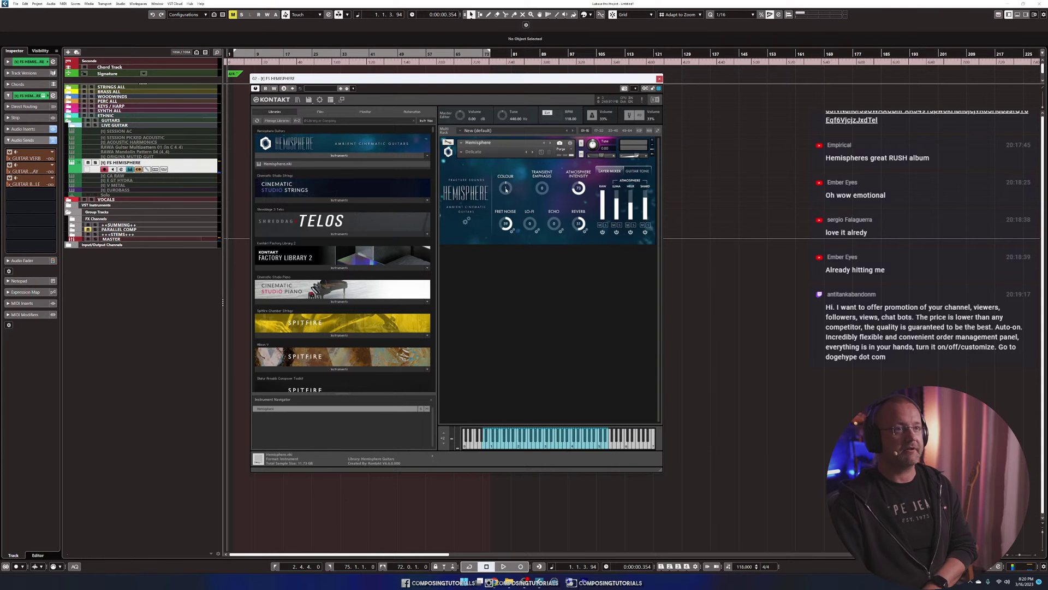
drag(506, 189, 507, 164)
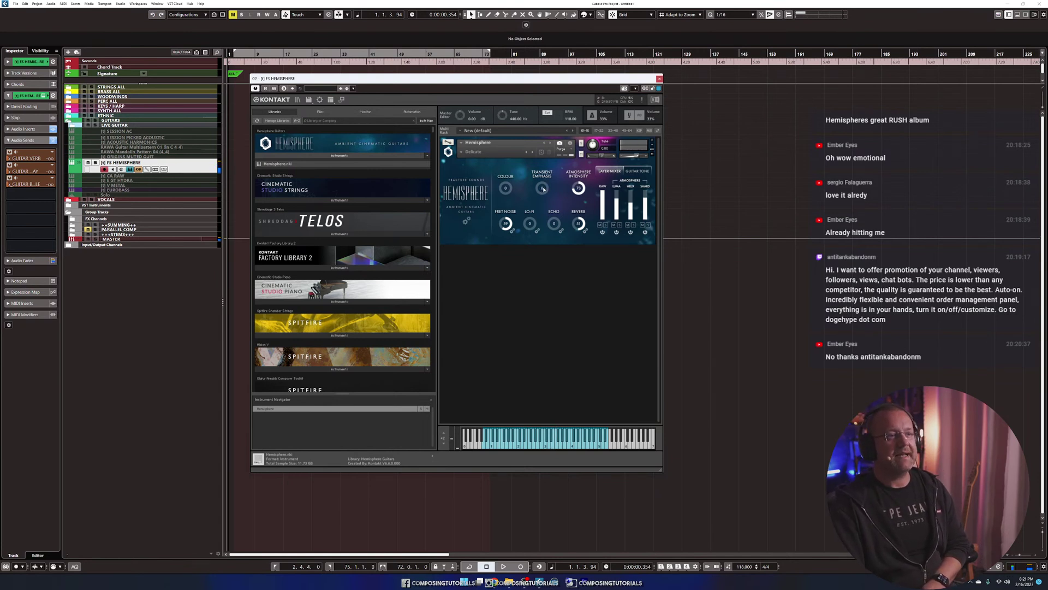
Try different settings of Hemisphere's Transient Emphasis control and return it to the middle.
drag(544, 190, 546, 175)
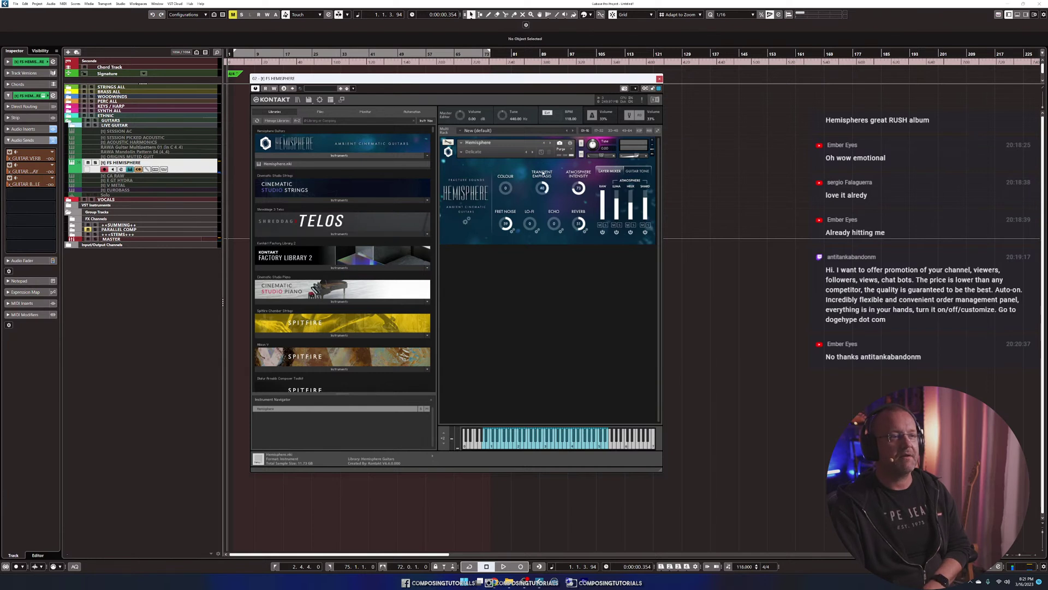
mouse_move(543, 173)
mouse_down()
mouse_move(541, 255)
mouse_move(541, 167)
mouse_up()
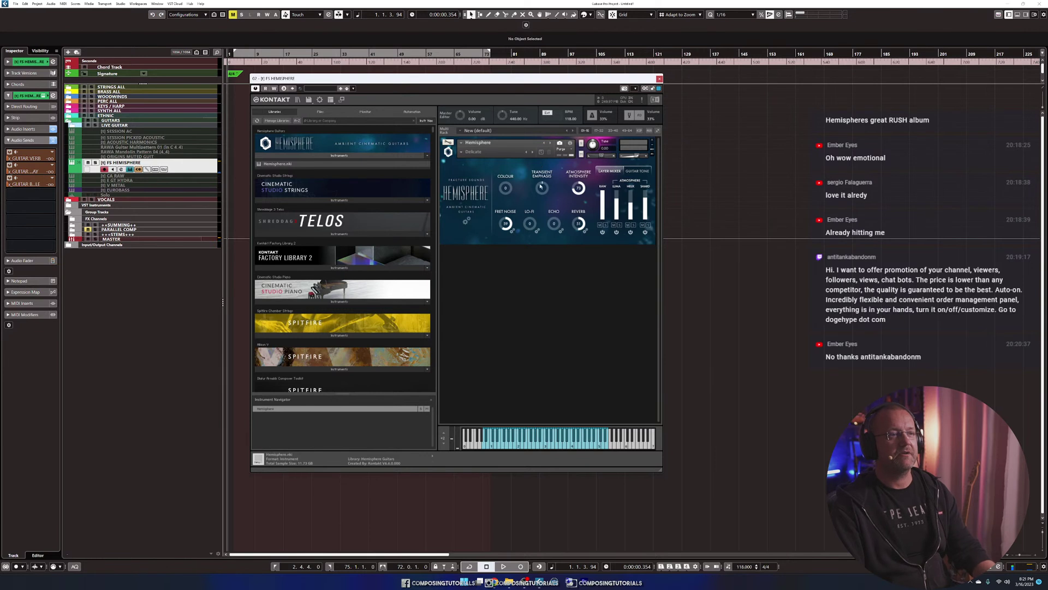
drag(544, 190, 543, 192)
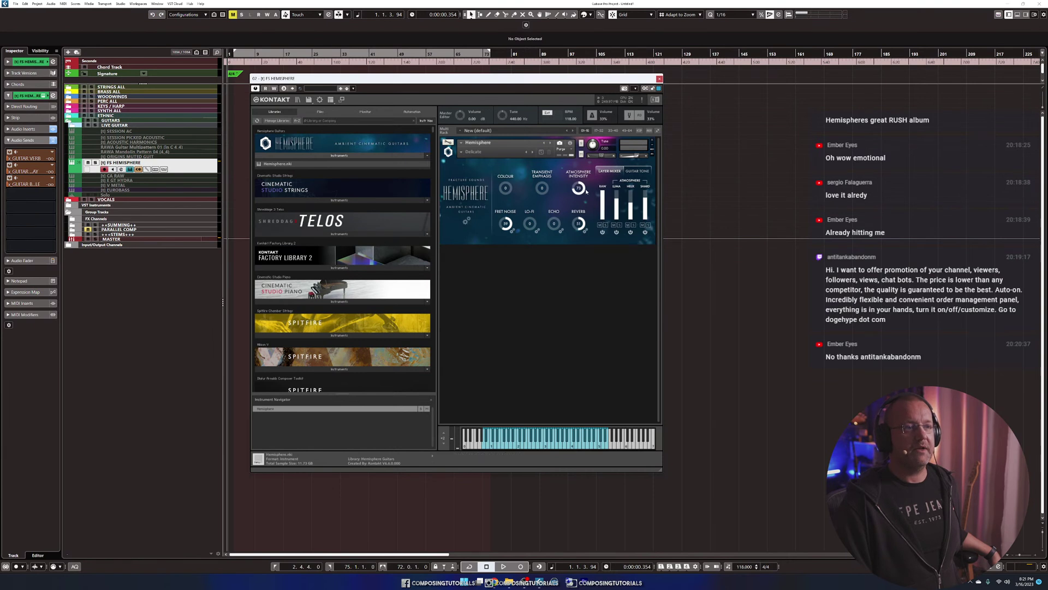
Try Atmosphere Intensity at several levels and leave it at its minimum.
drag(579, 188, 607, 242)
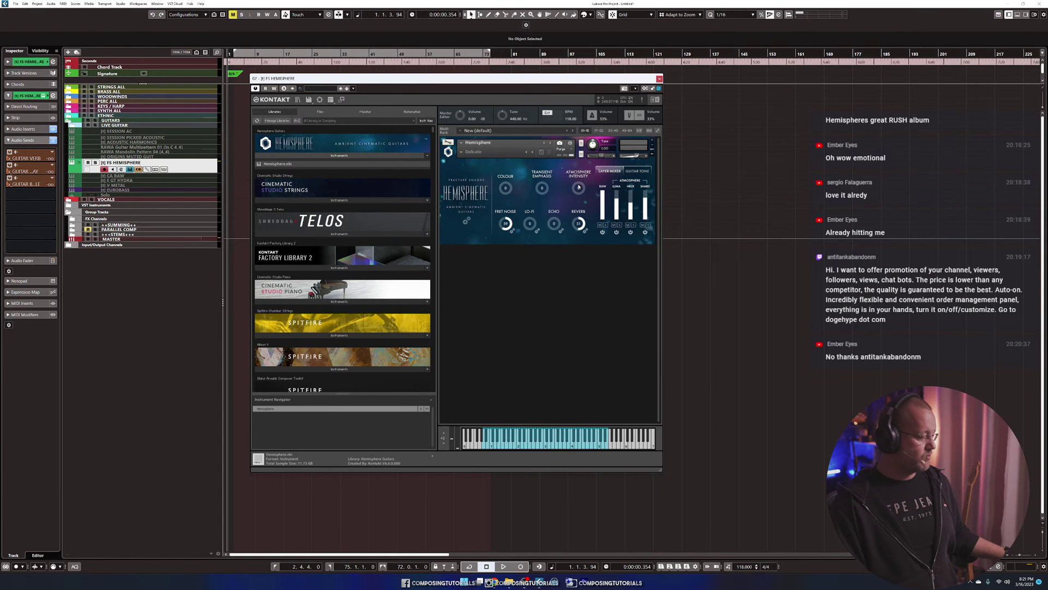
scroll(579, 195, up, 2)
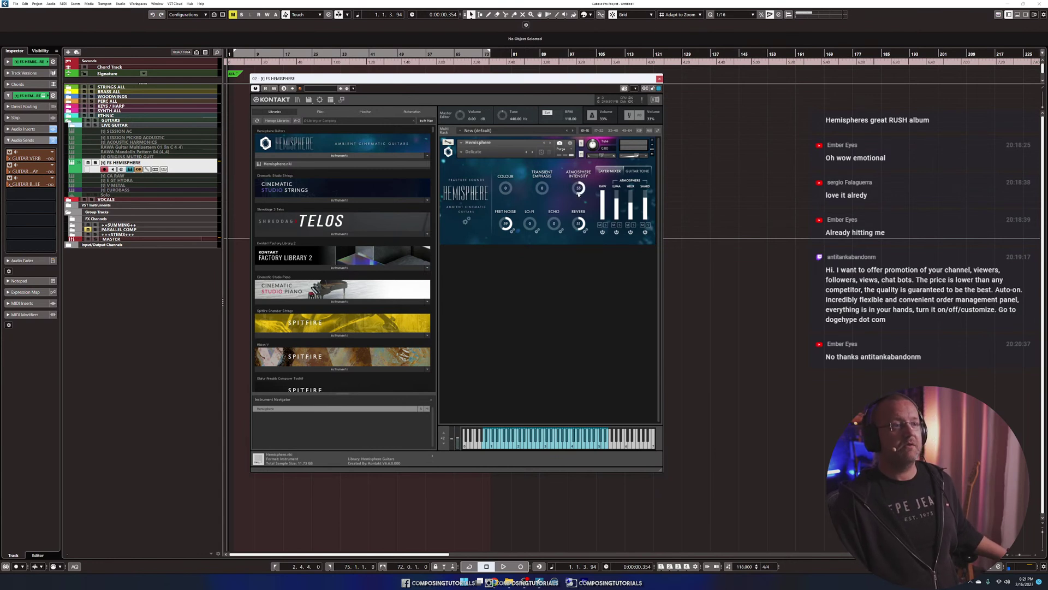
scroll(580, 196, up, 15)
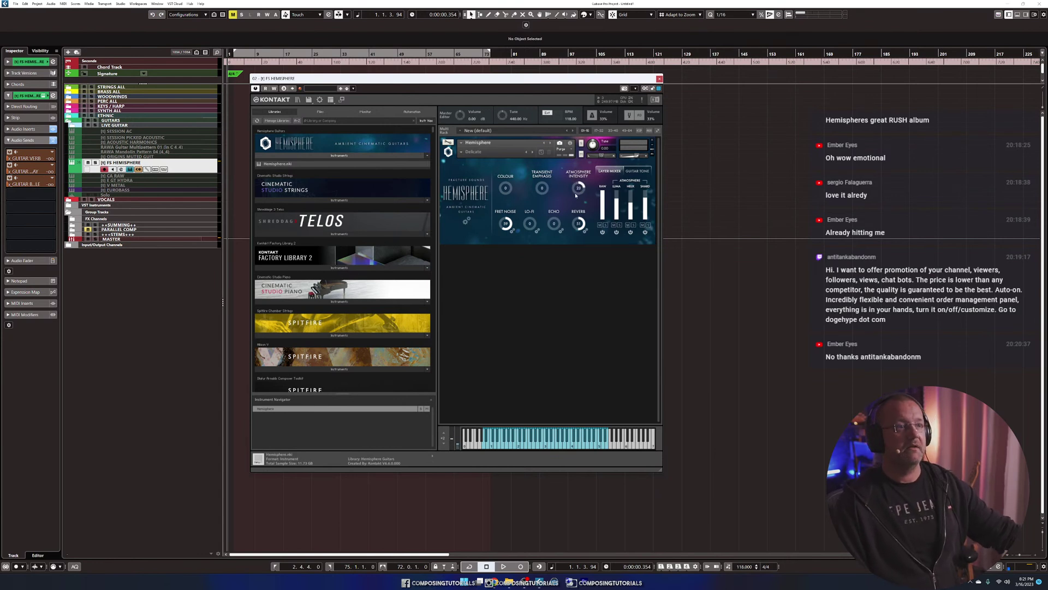
scroll(579, 192, down, 17)
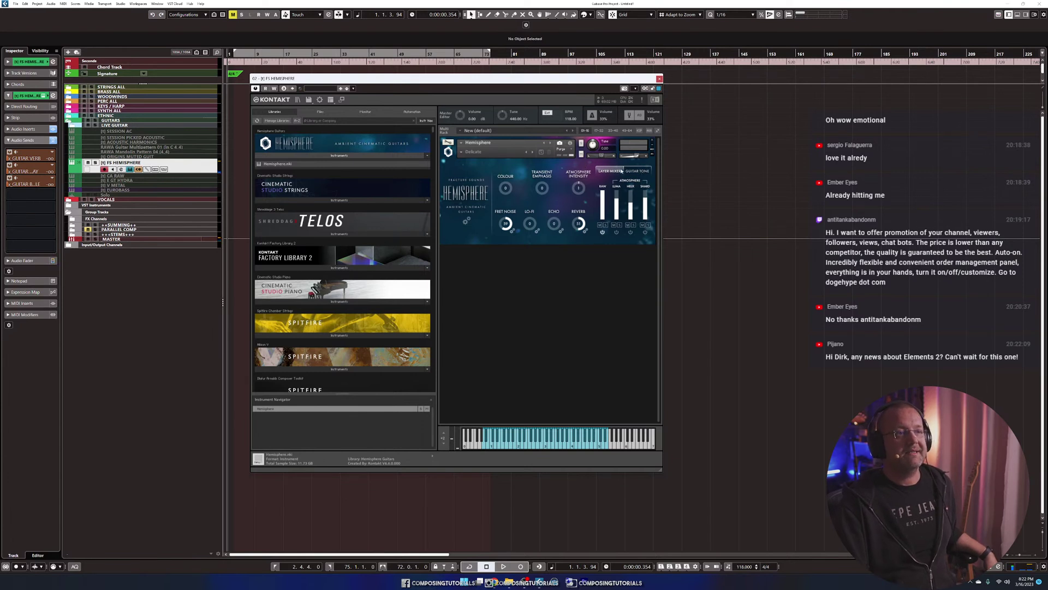
Set the guitar tone type to Clean and turn Hemisphere's Reverb down to zero.
click(638, 172)
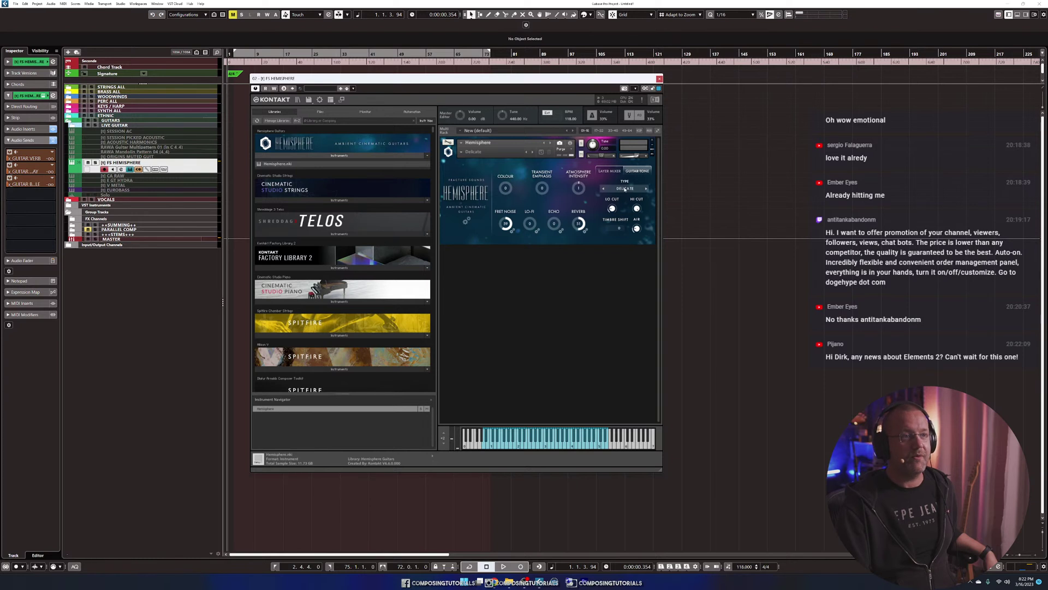
click(624, 189)
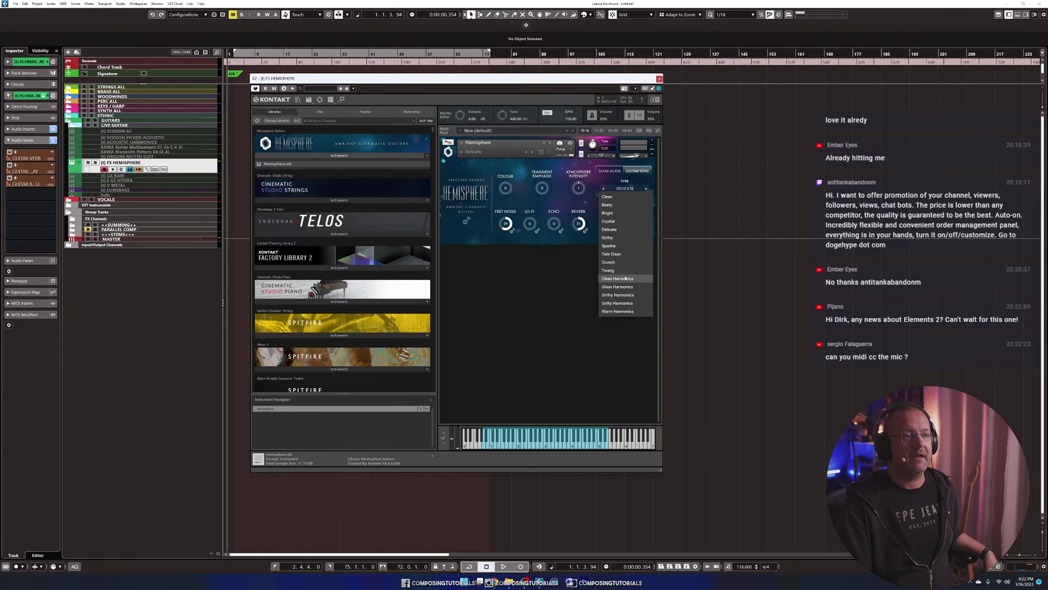
click(622, 198)
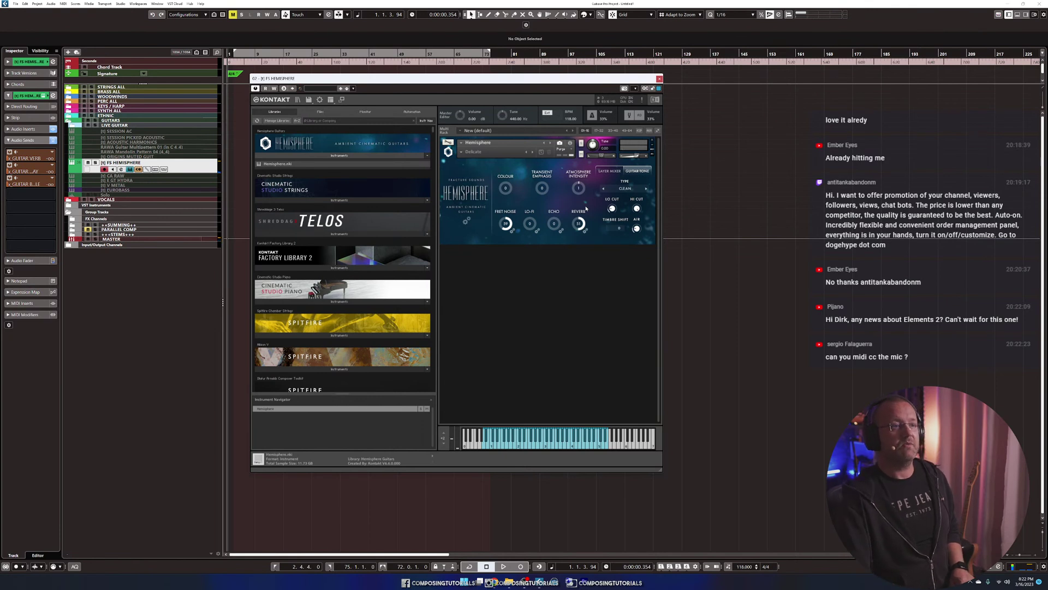
drag(579, 224, 581, 257)
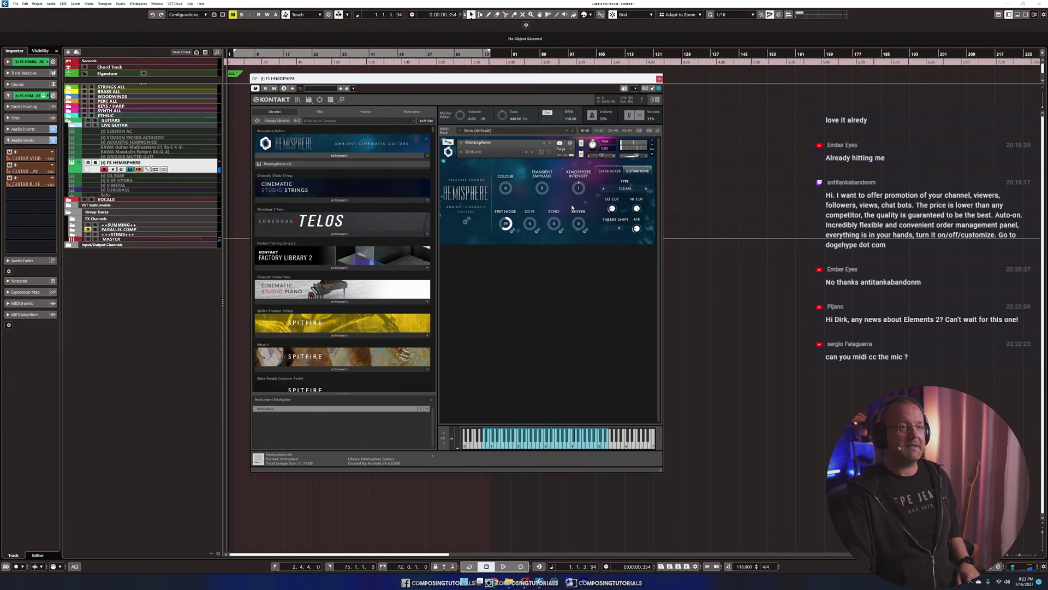
Audition the Beefy, Bright and Crystal guitar tone types one after another.
click(626, 188)
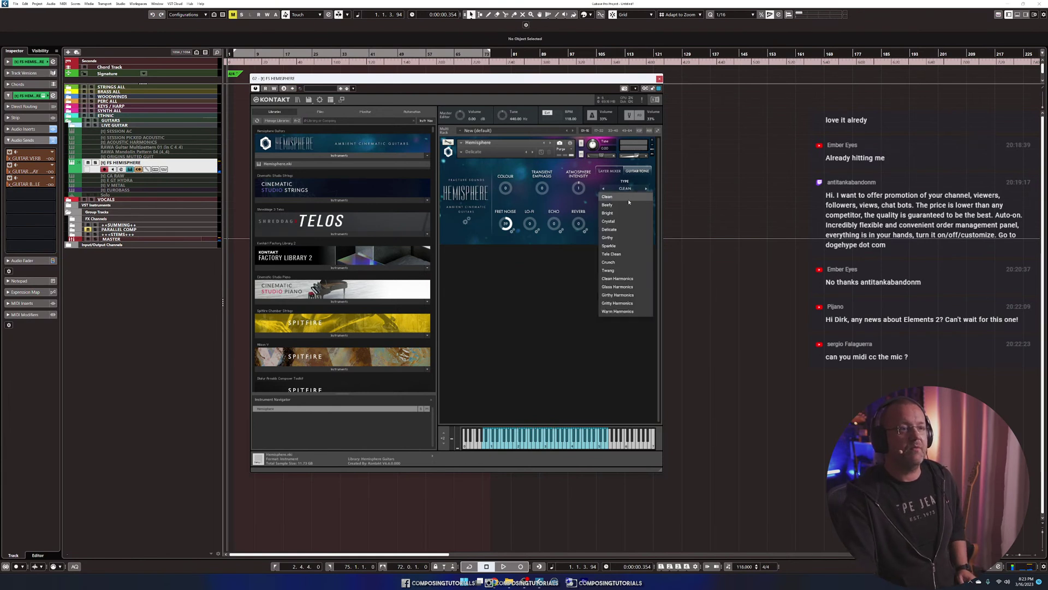
click(627, 208)
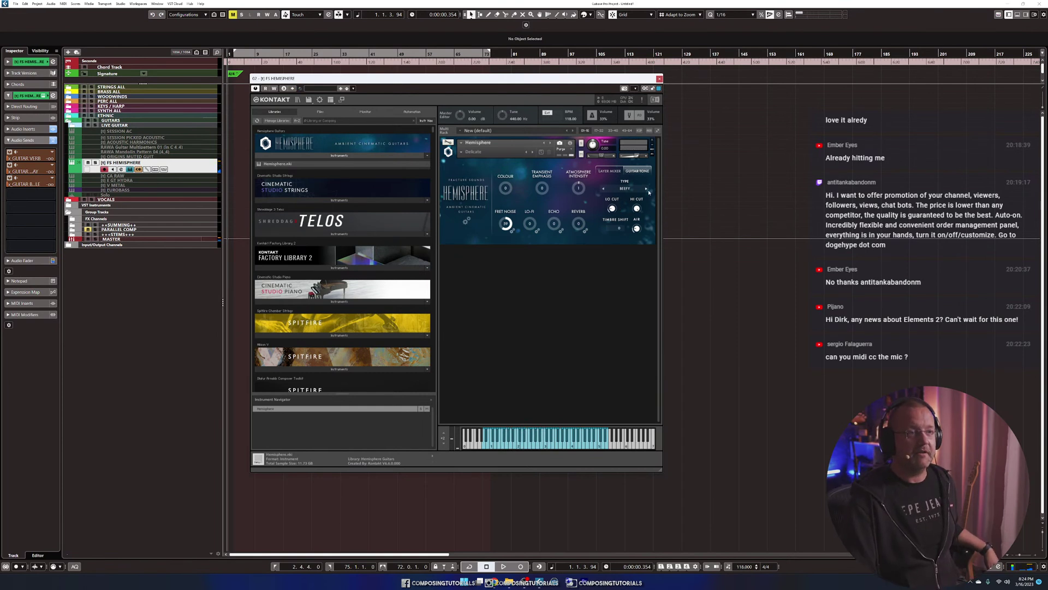
click(628, 189)
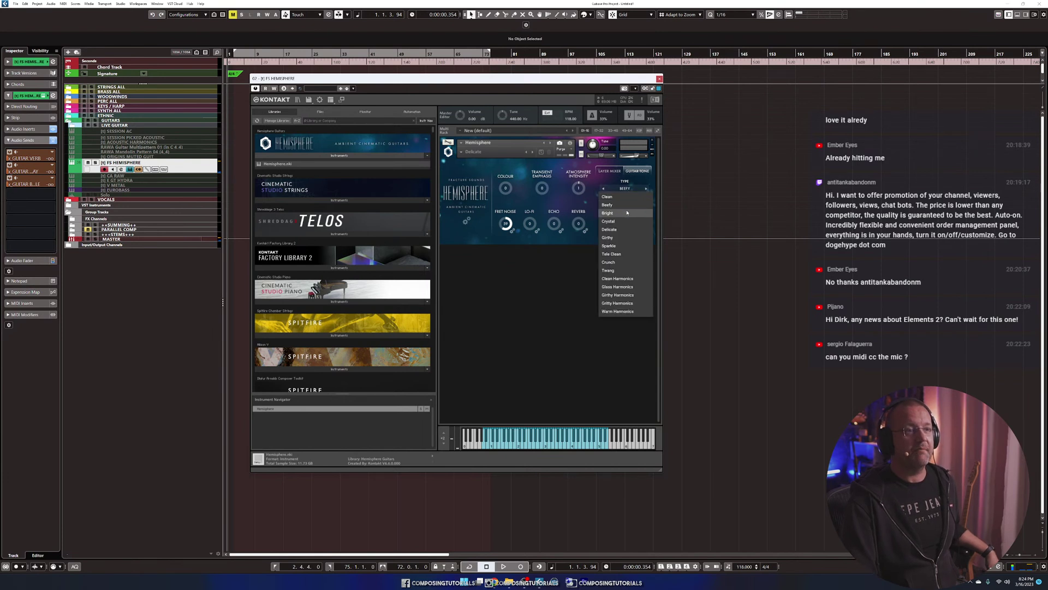
click(627, 212)
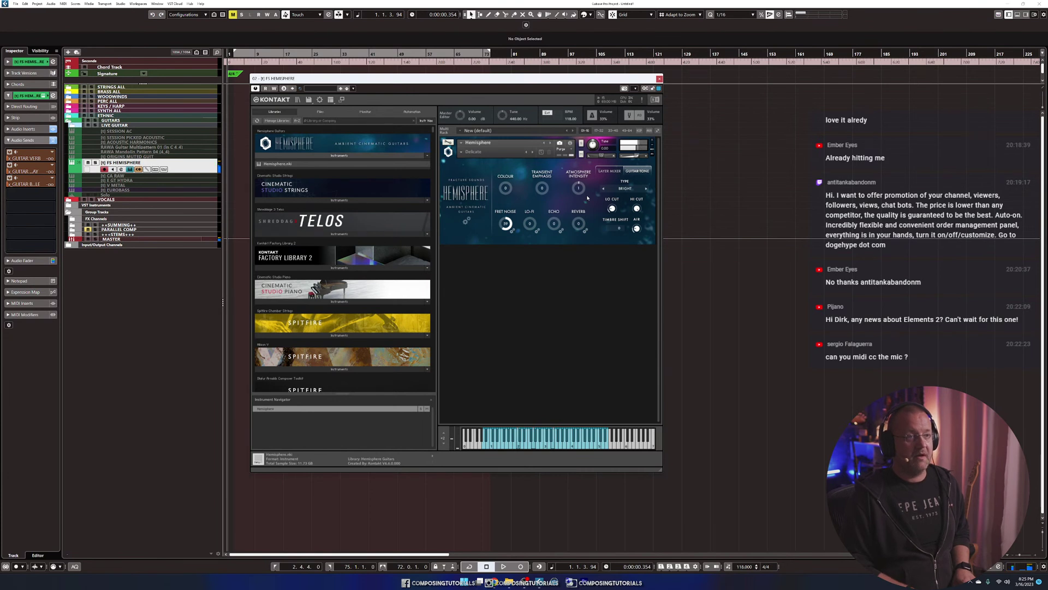
click(646, 190)
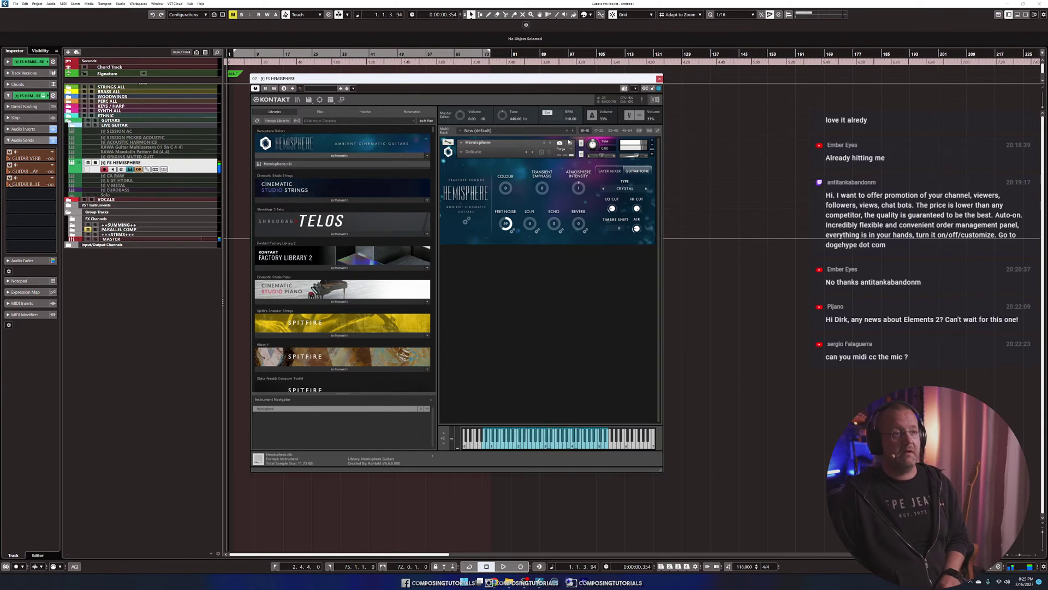
Try the Crystal tone with Echo and Reverb raised, and turn both effects back down to zero.
drag(580, 223, 551, 210)
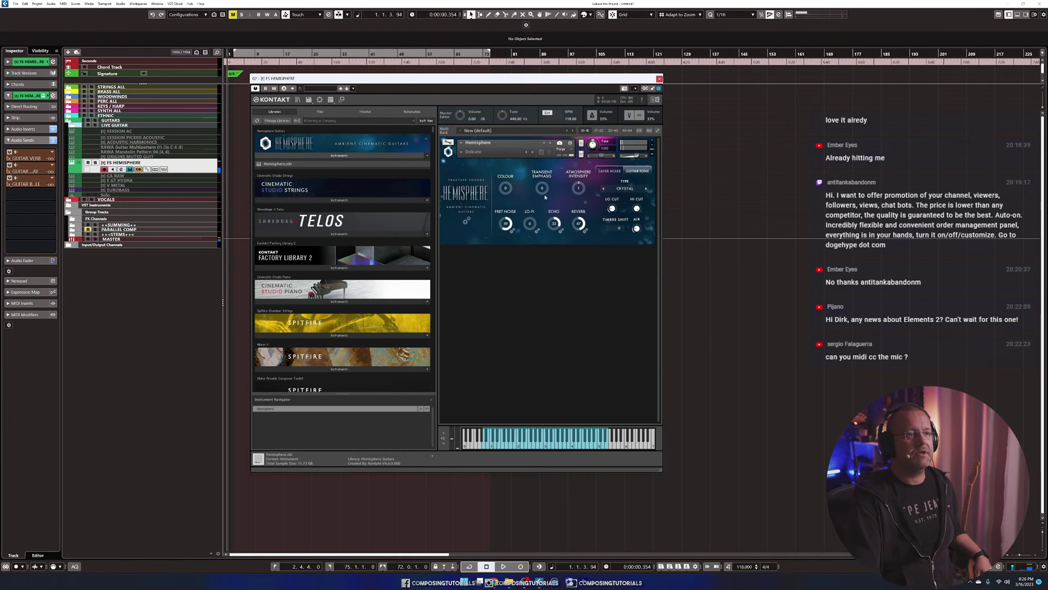
drag(580, 227, 560, 206)
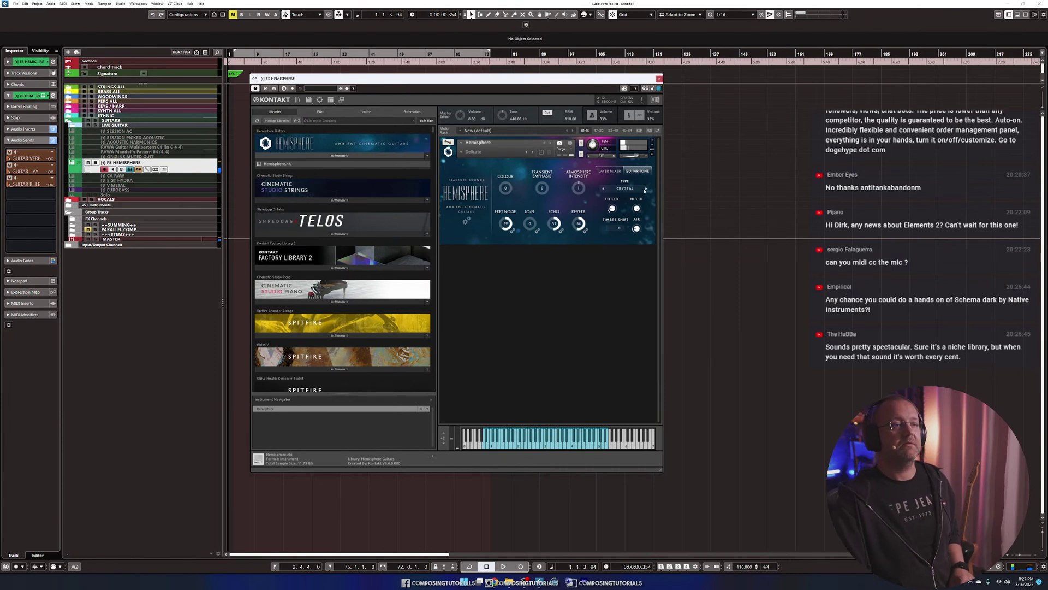
drag(551, 227, 621, 282)
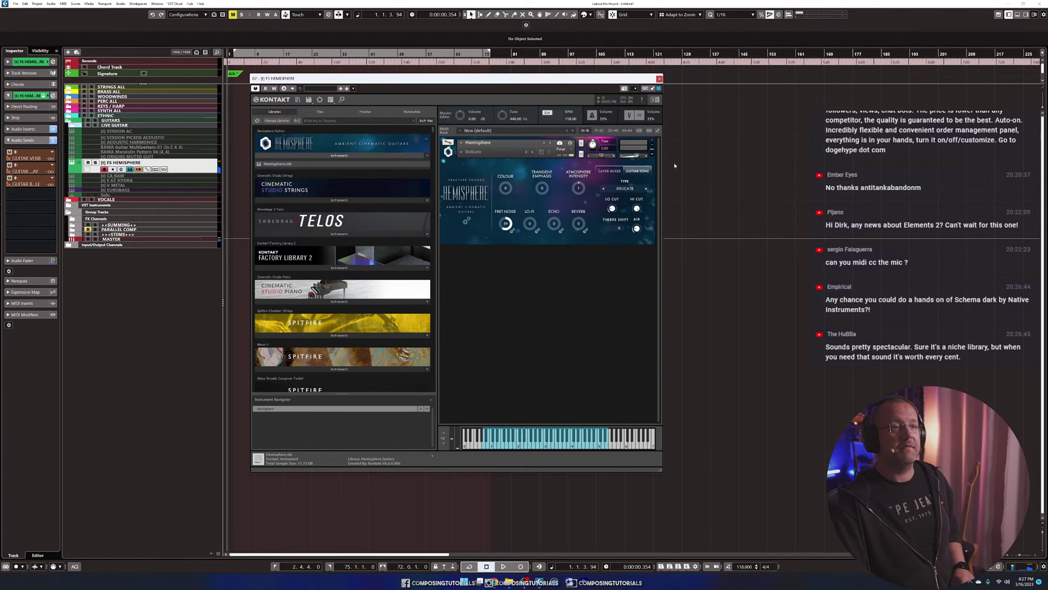
Audition the Girthy guitar tone and change the type to Sparkle.
click(646, 189)
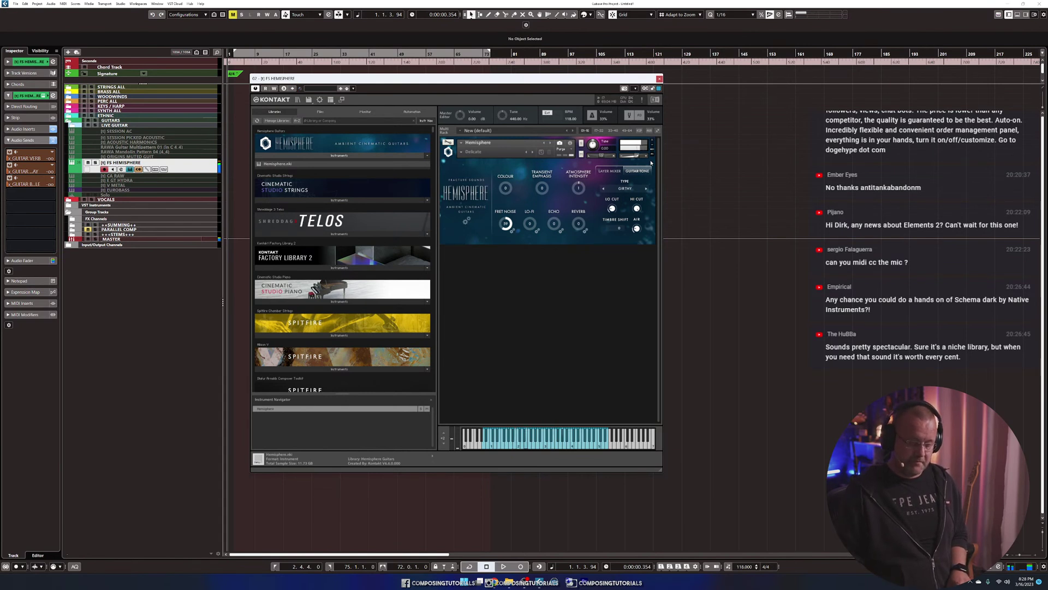
click(630, 190)
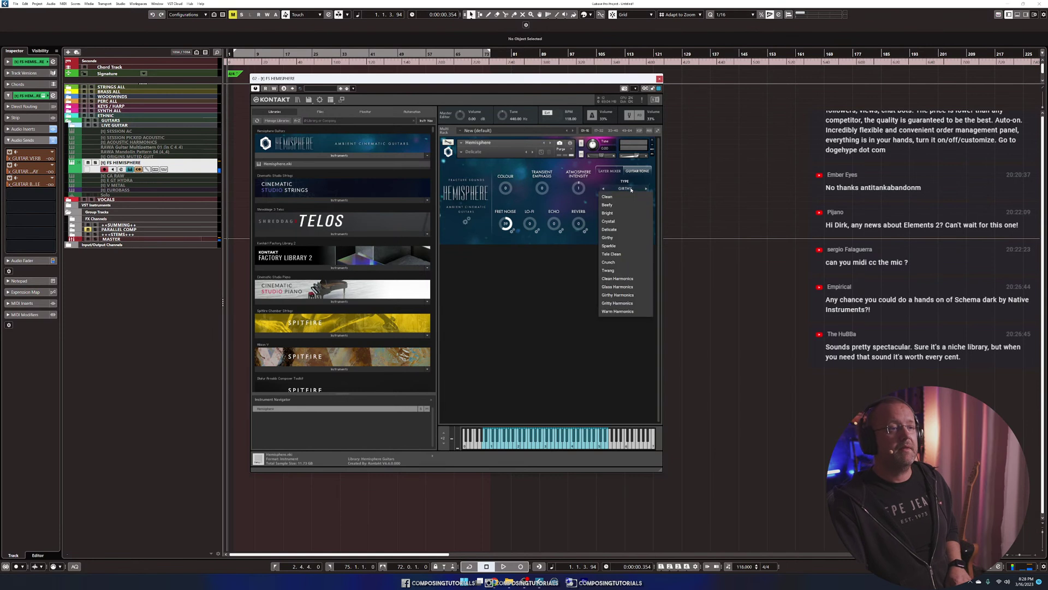
click(622, 245)
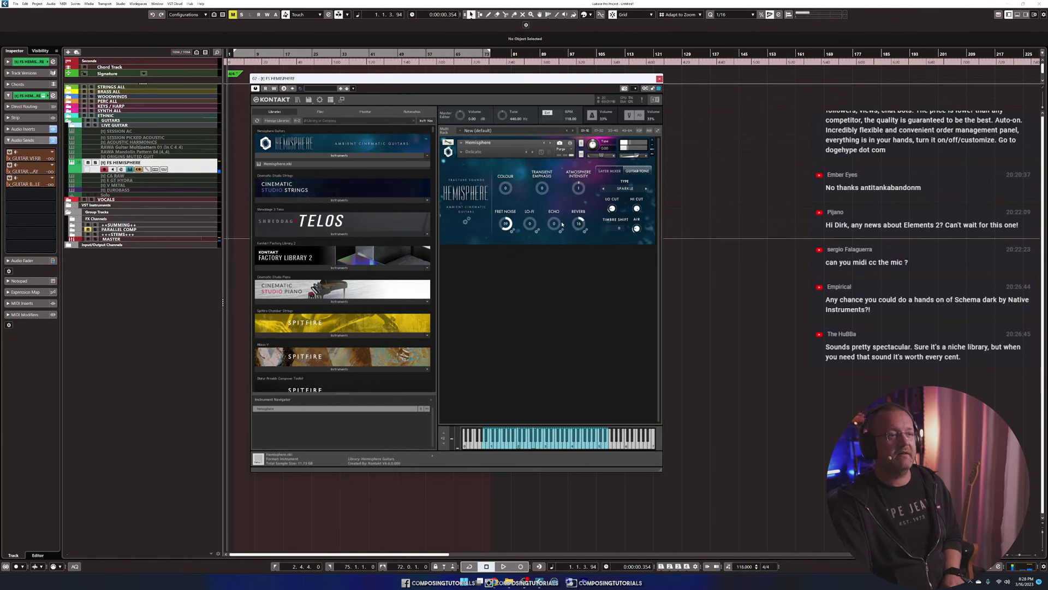
Adjust the track's third guitar send level and turn up Hemisphere's Echo and Reverb.
drag(23, 186, 59, 187)
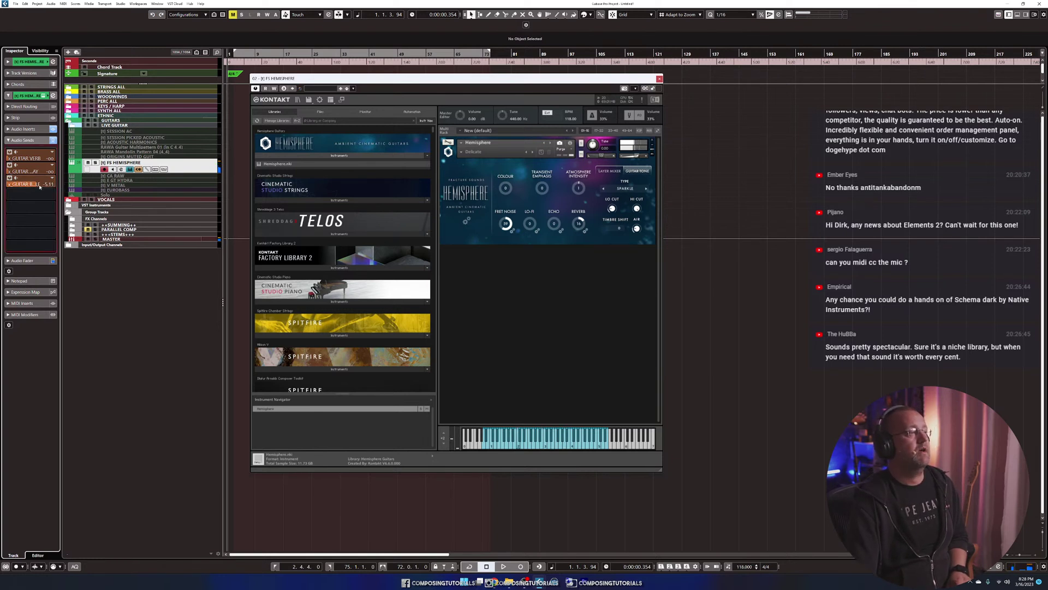
drag(579, 228, 569, 214)
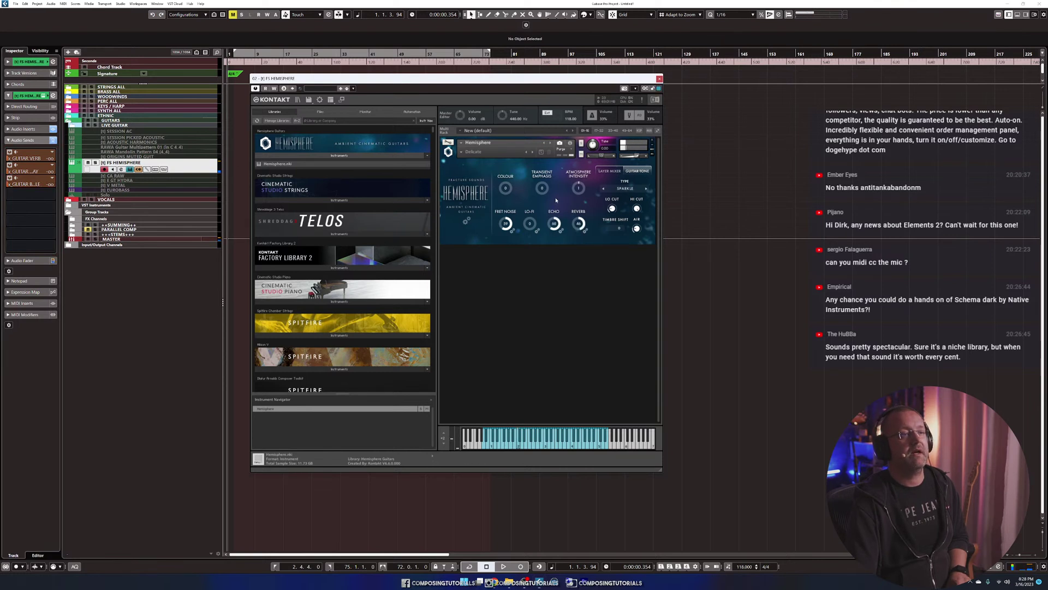
Try the Shimmer reverb type in Hemisphere's Reverb settings and change it to Plate.
click(586, 231)
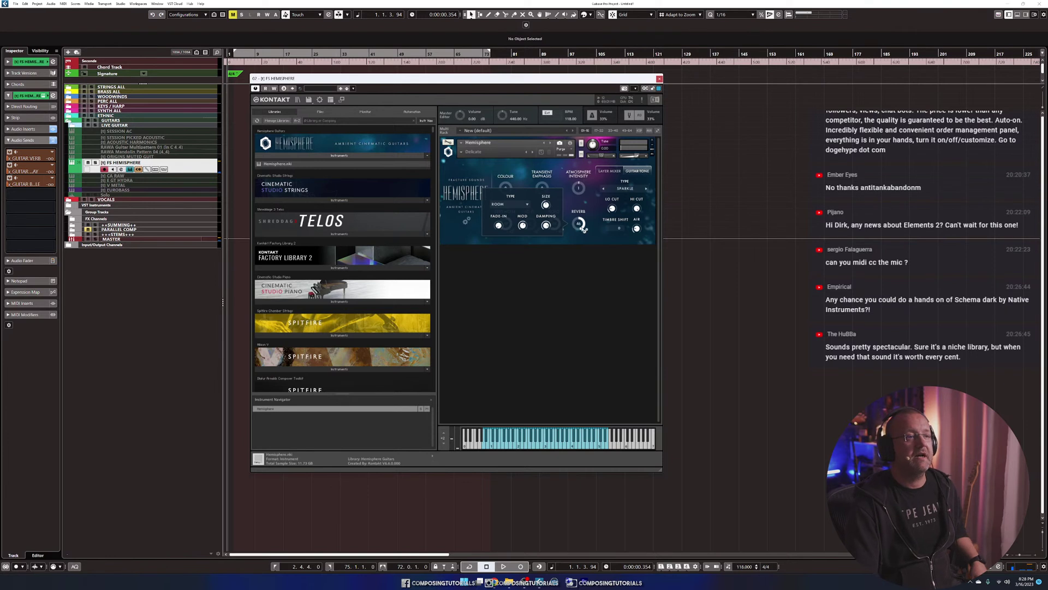
click(526, 206)
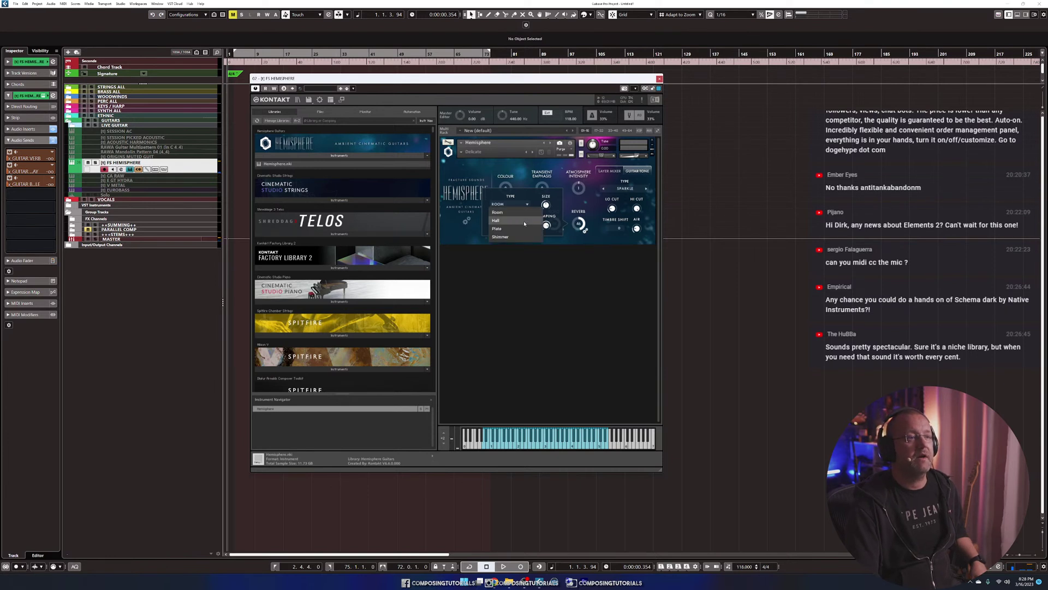
click(500, 237)
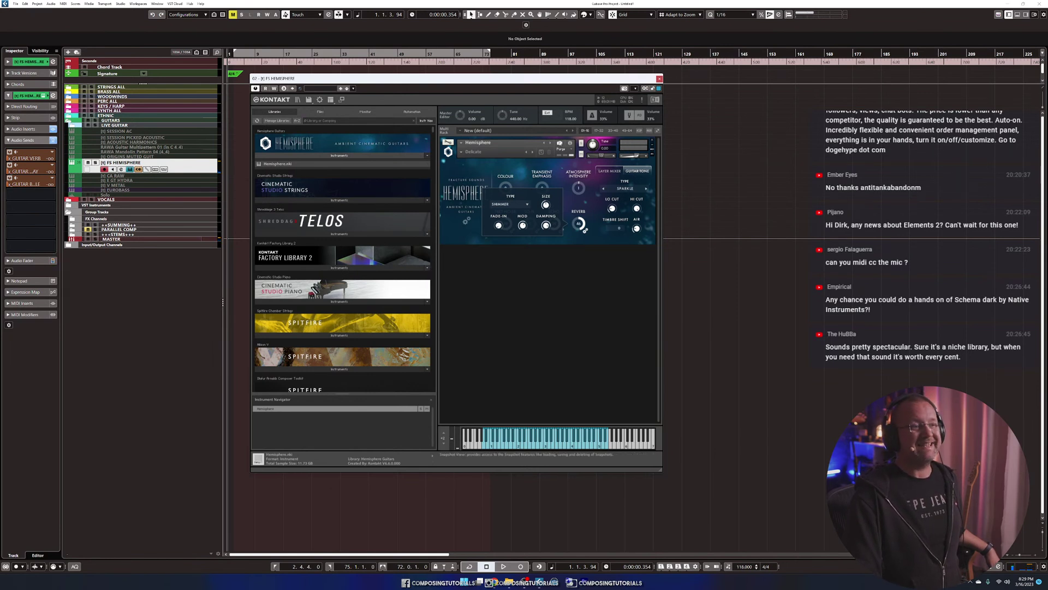
click(516, 205)
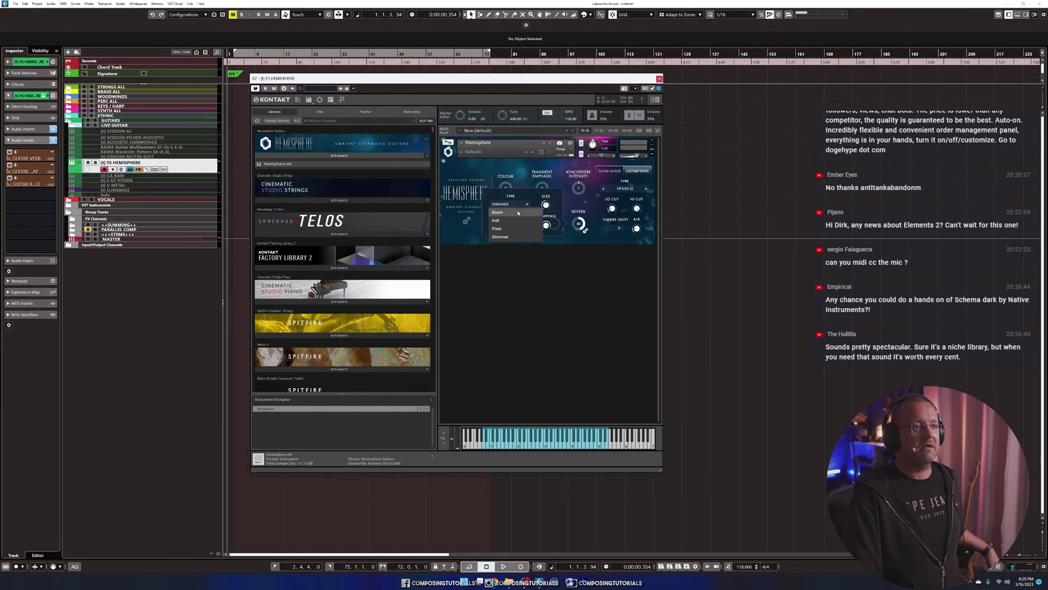
click(516, 231)
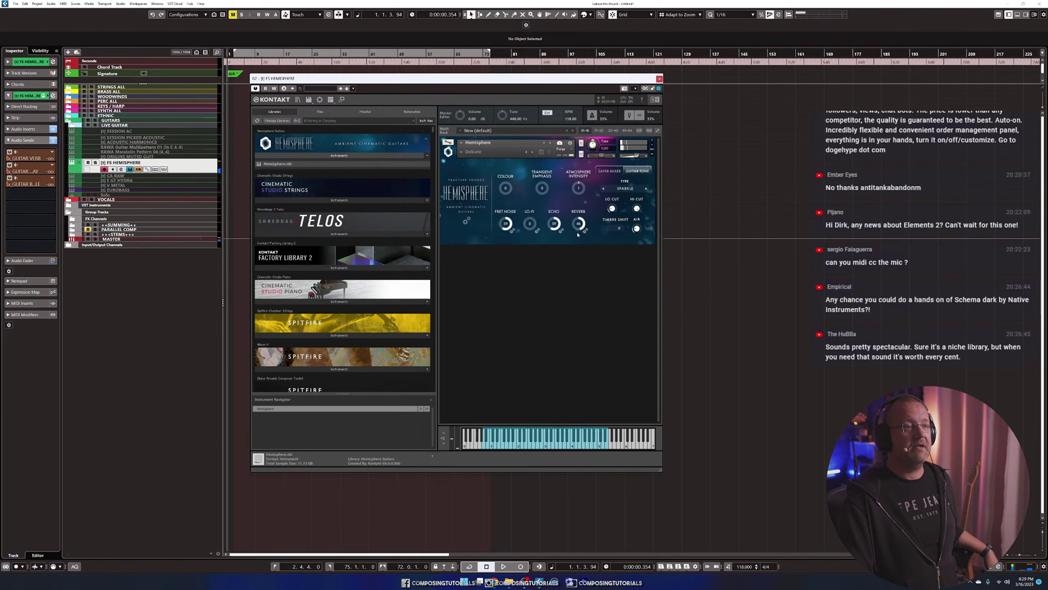
Reopen the Reverb settings, review the available reverb types and keep Plate.
click(561, 231)
click(584, 230)
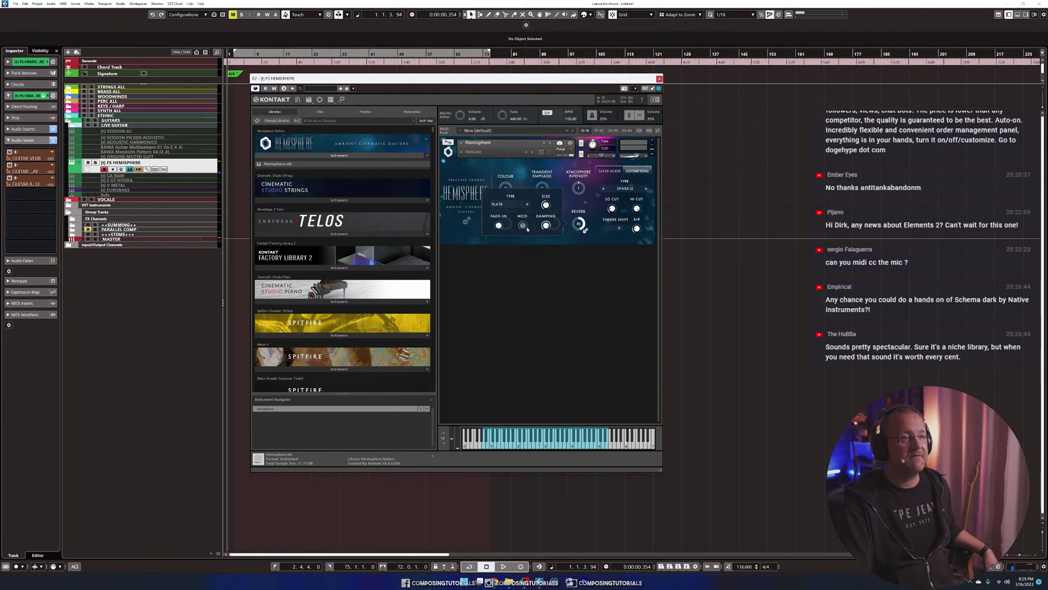
click(509, 203)
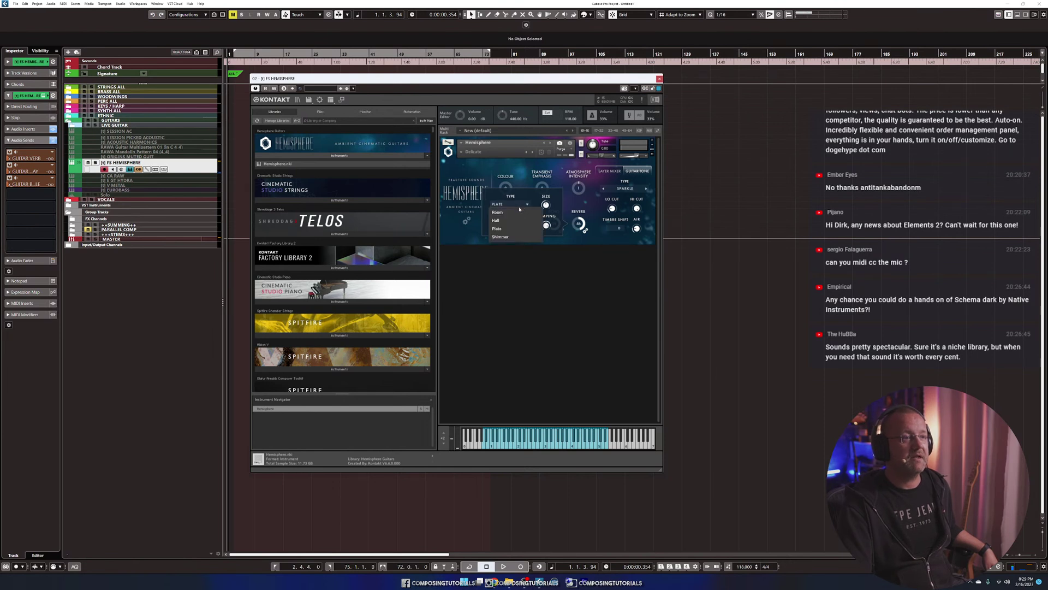
click(517, 229)
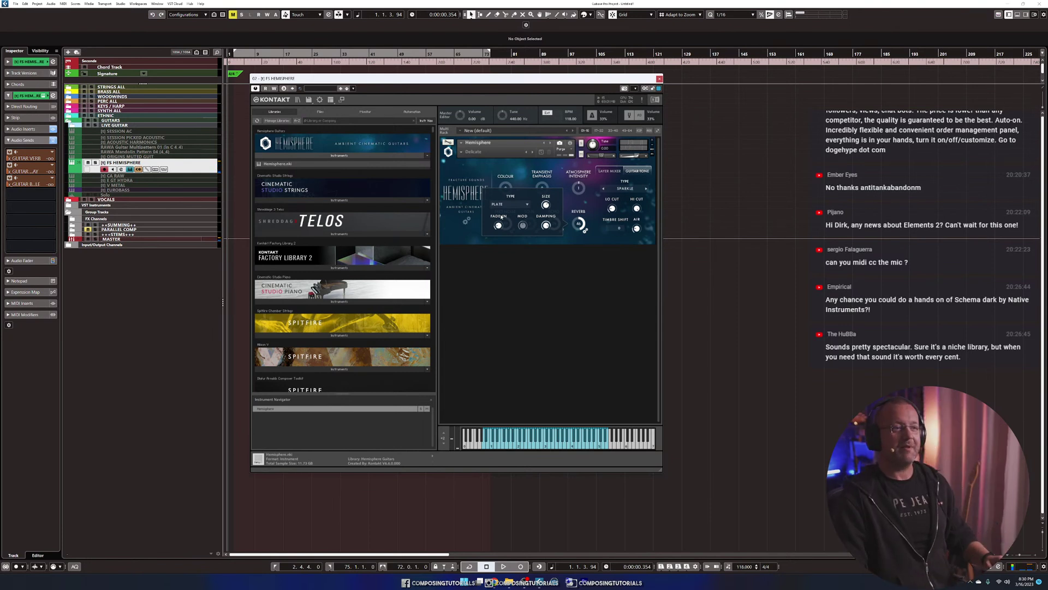
Open Hemisphere's Echo settings and examine the Type and Time options without changing them.
click(585, 232)
click(561, 232)
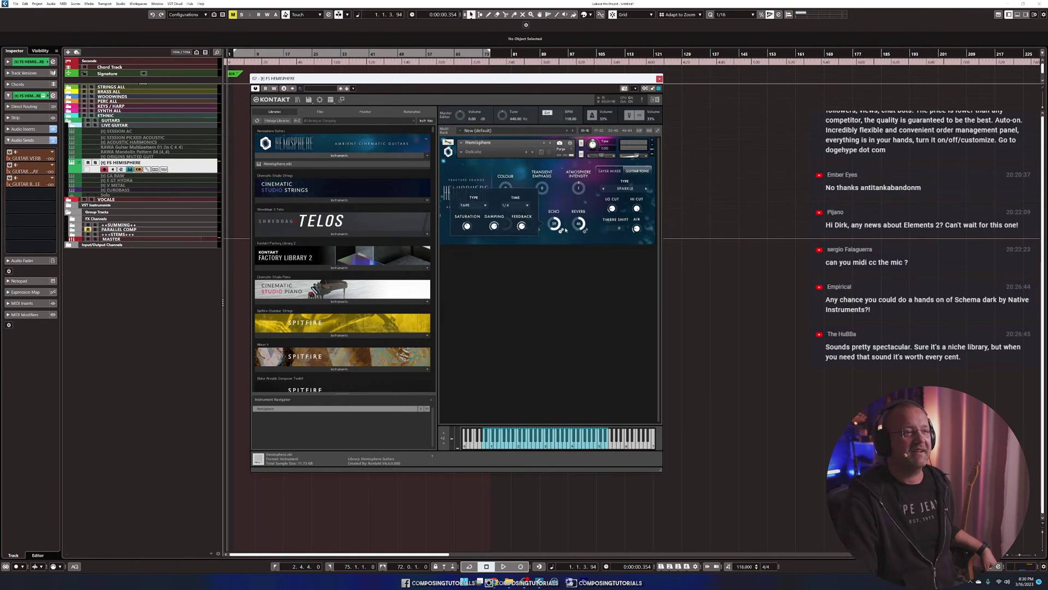
click(479, 206)
click(481, 200)
click(524, 205)
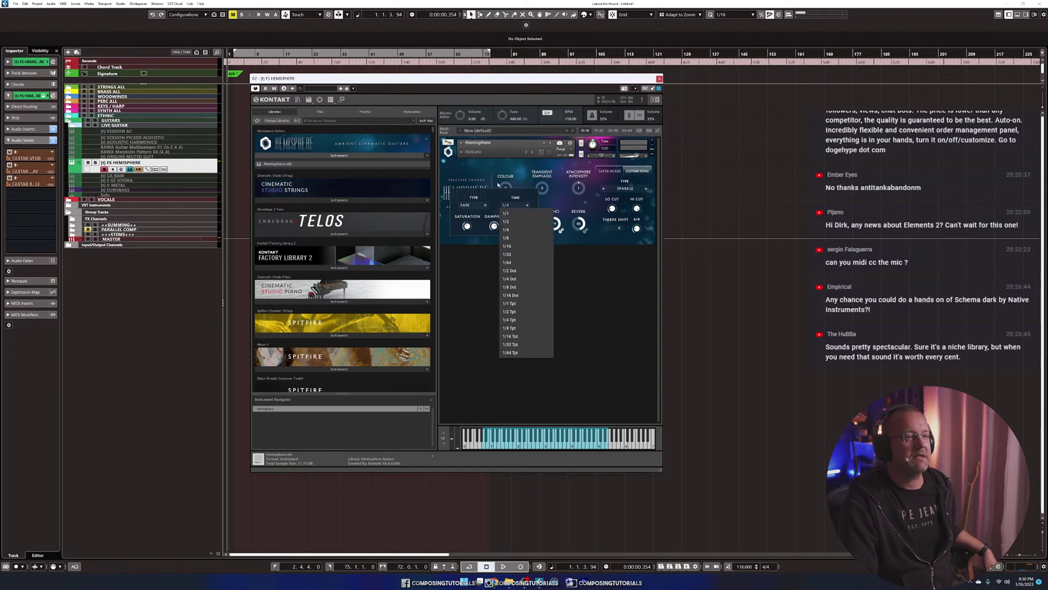
click(498, 183)
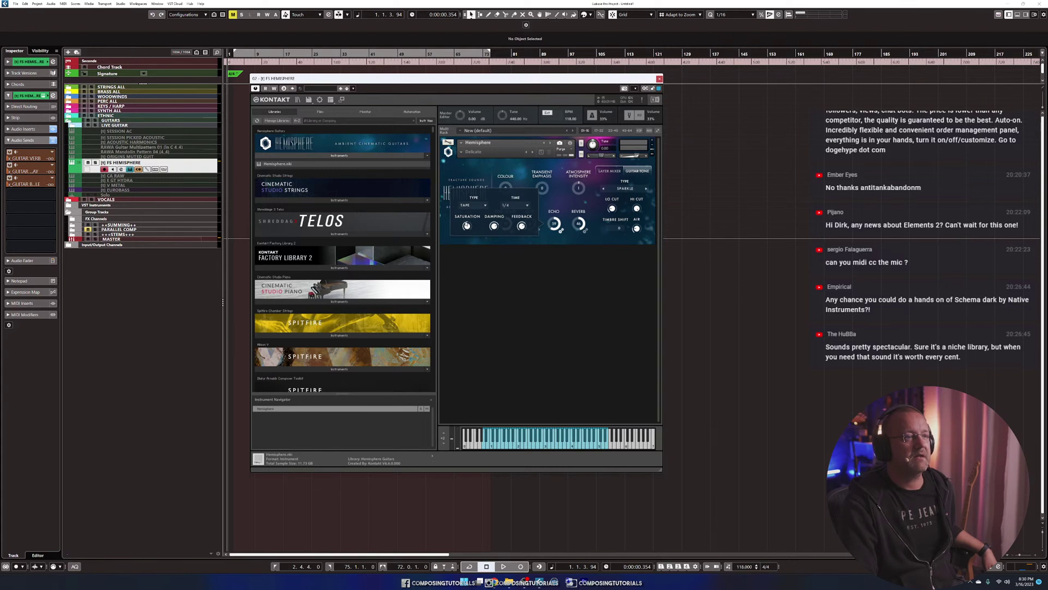
Set Hemisphere's Echo time to 1/8 Dot and close the Echo settings.
click(511, 207)
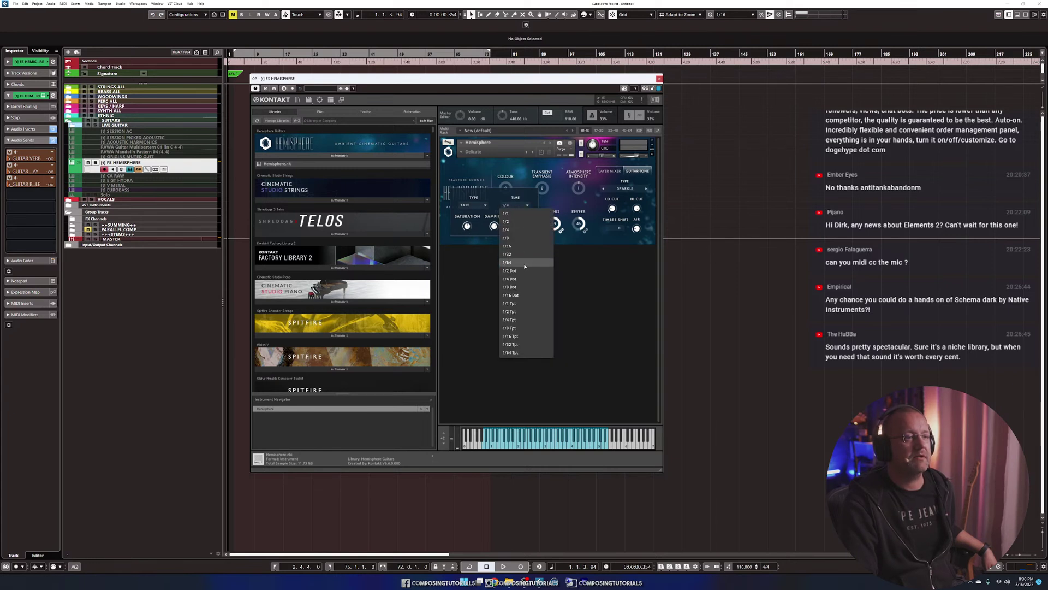
click(524, 286)
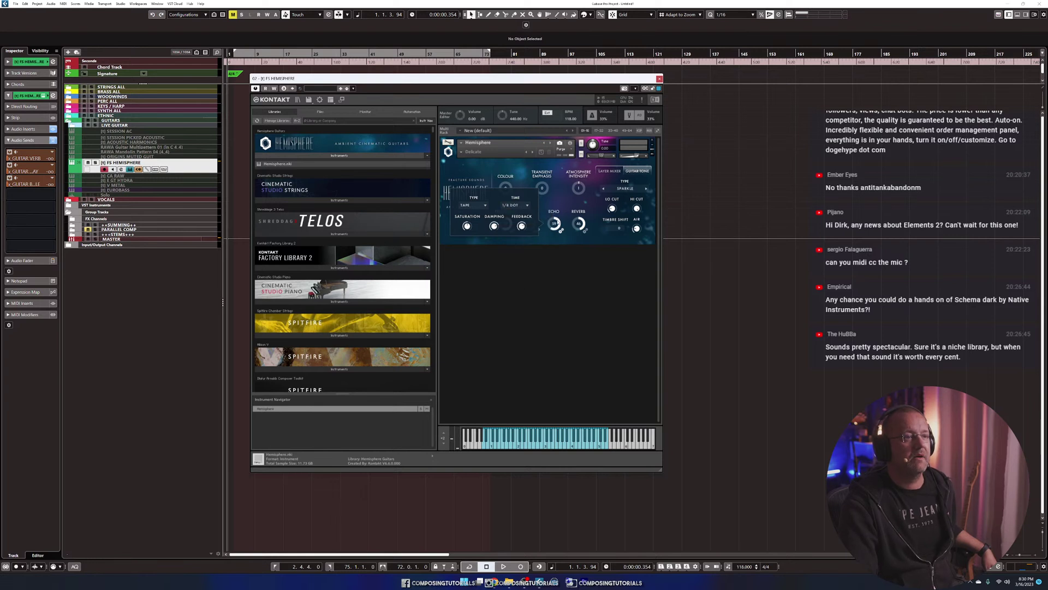
click(550, 202)
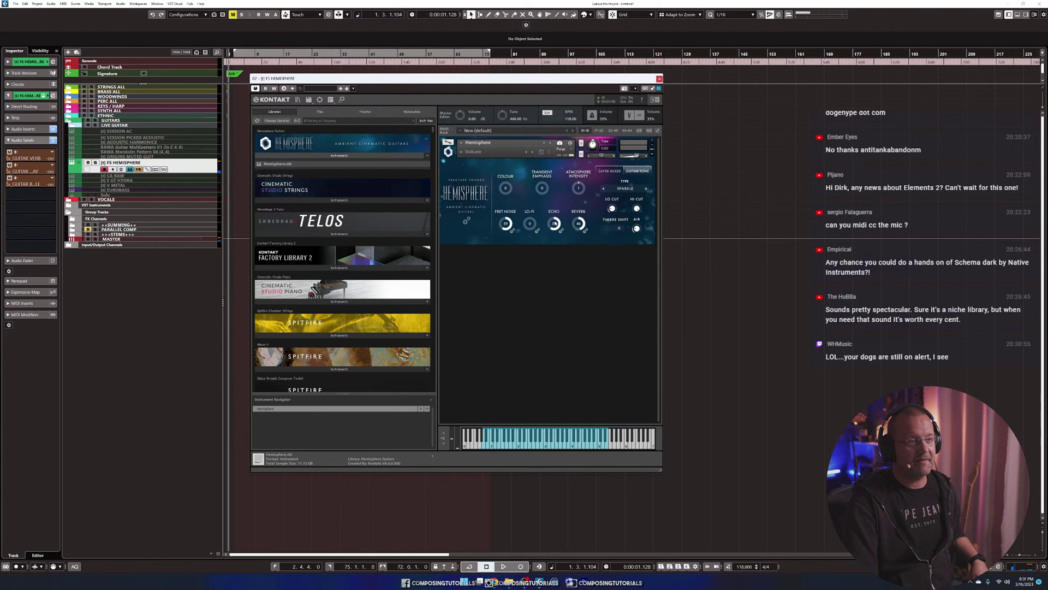
Change Hemisphere's guitar tone type to Tele Clean, with Echo and Reverb turned fully down.
click(622, 189)
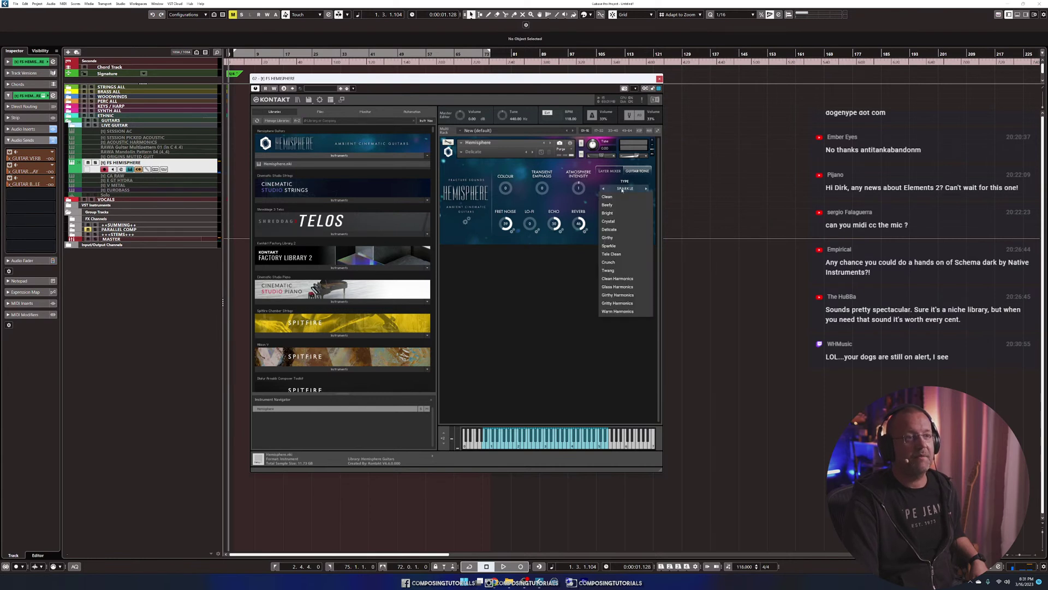
click(611, 253)
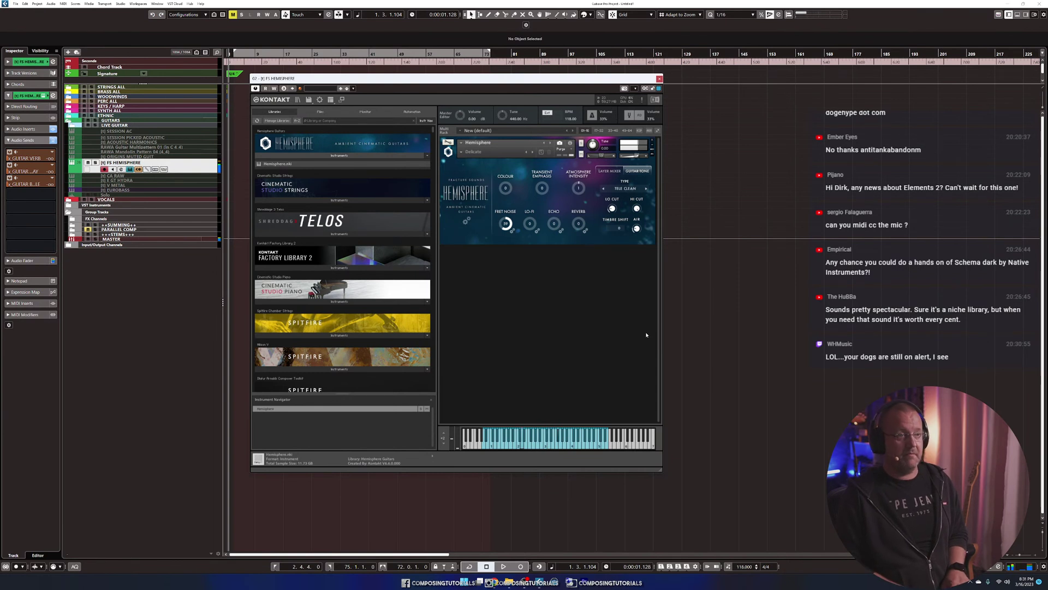
Check Hemisphere's Fret Noise settings and slightly adjust the Fret Noise level.
click(511, 231)
click(489, 213)
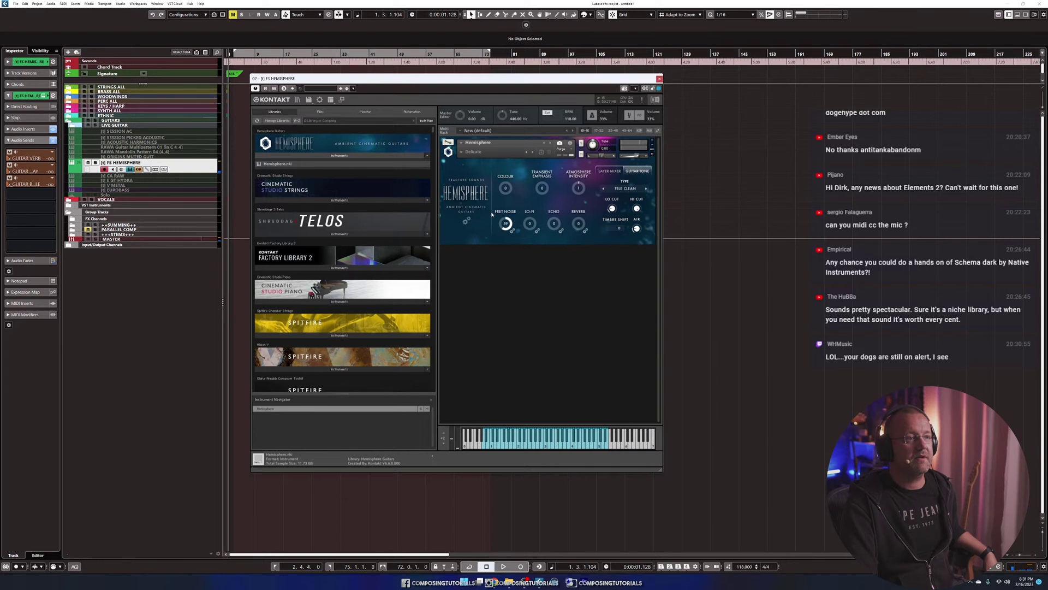
drag(503, 221, 504, 215)
Try Manual mode for Fret Noise with its keyswitch, switch back to Auto and close the settings.
click(511, 231)
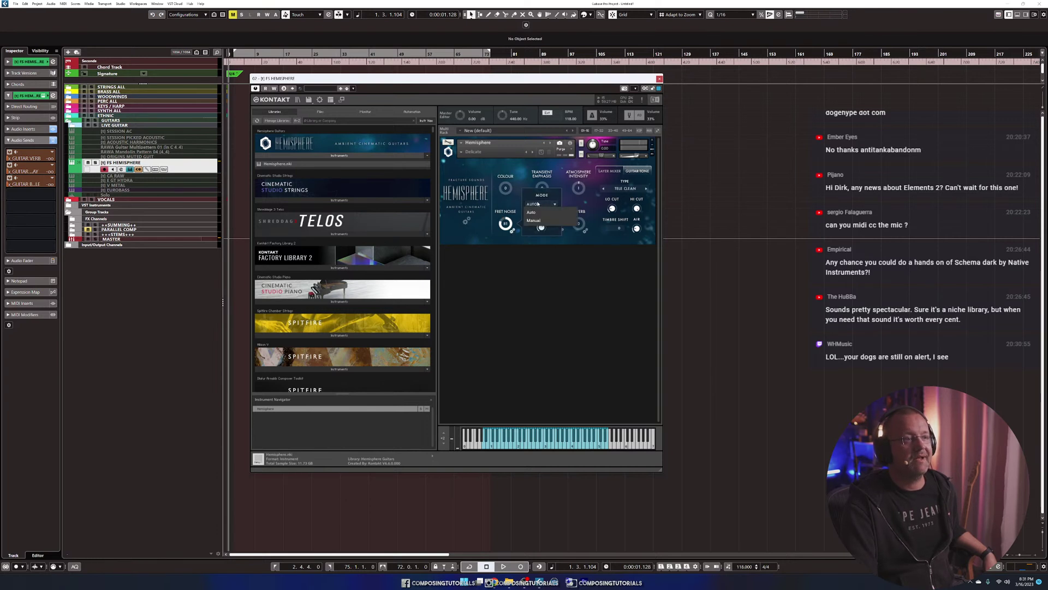
click(541, 203)
click(532, 223)
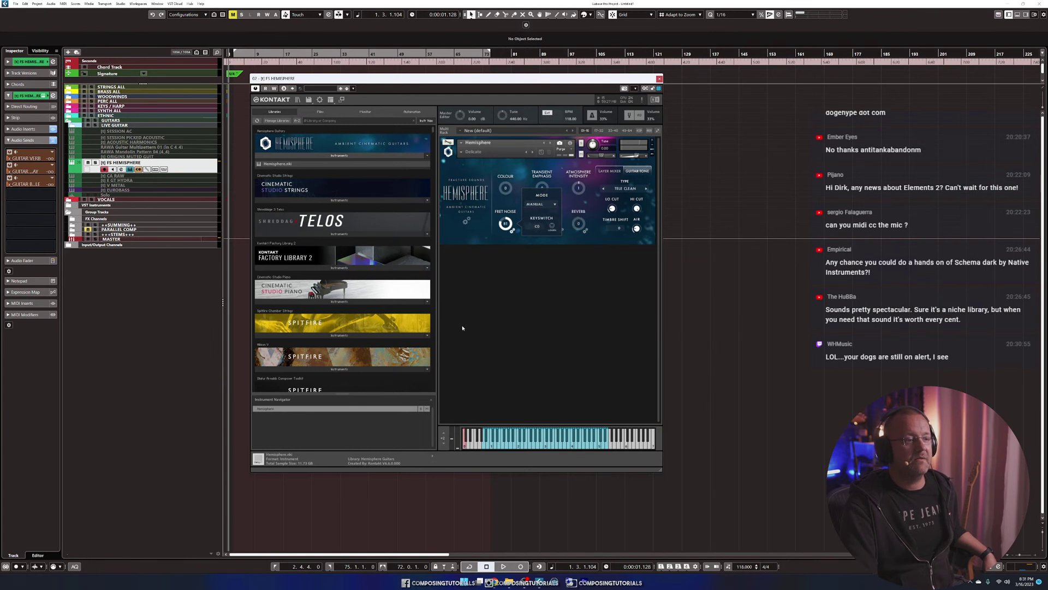
click(465, 442)
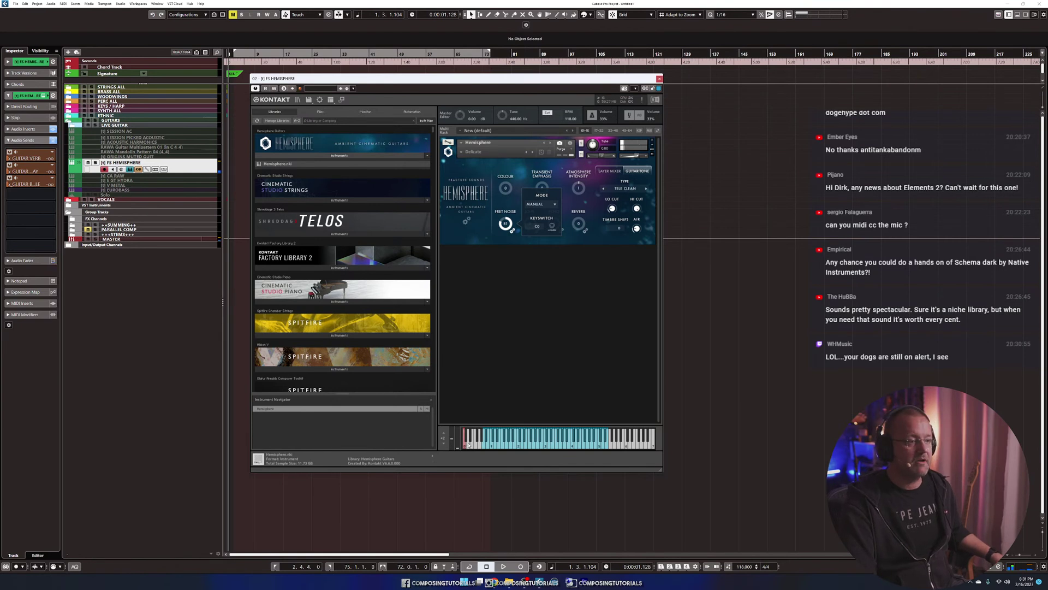
click(539, 205)
click(534, 214)
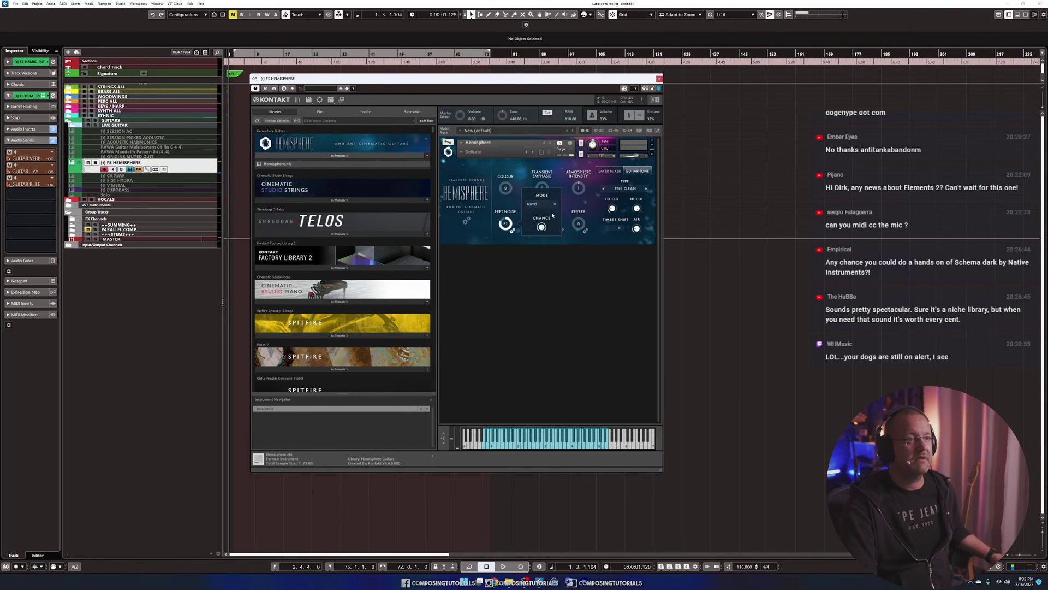
click(510, 203)
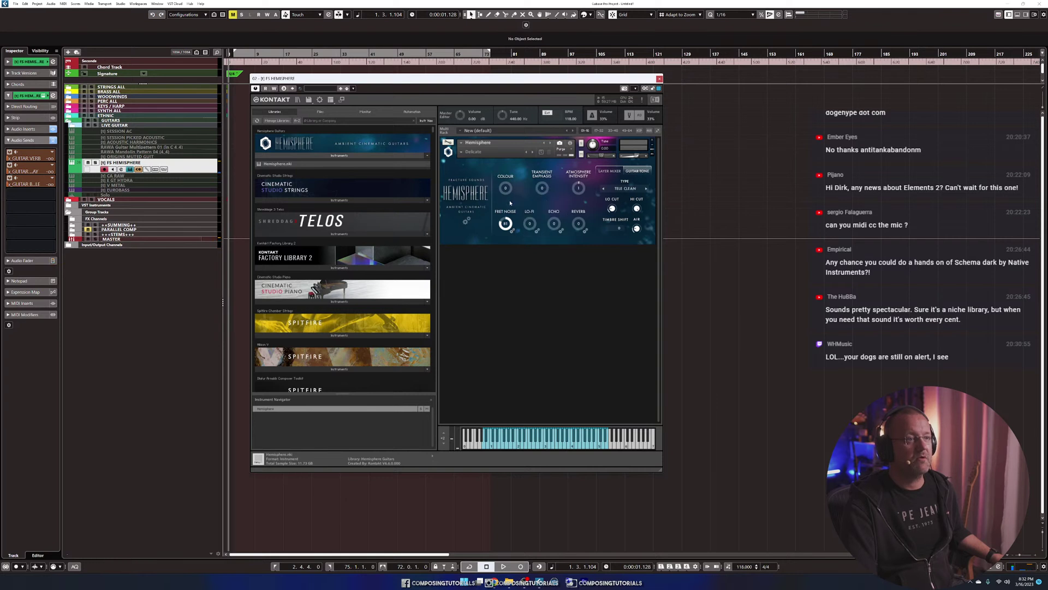
Review the Fret Noise mode and Chance settings again and fine-tune the Fret Noise level.
click(513, 231)
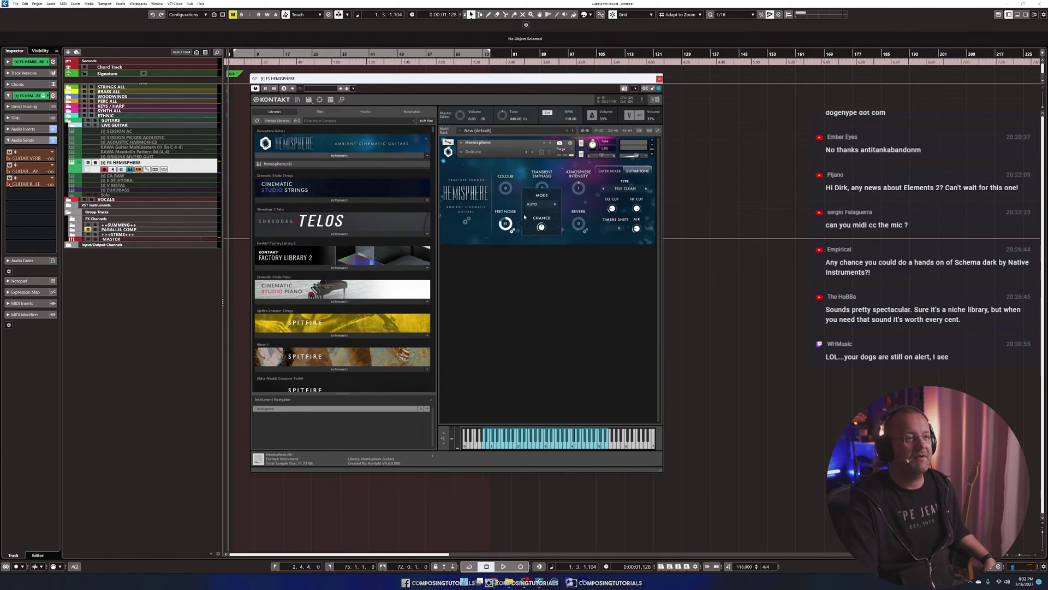
click(508, 220)
drag(501, 224, 500, 226)
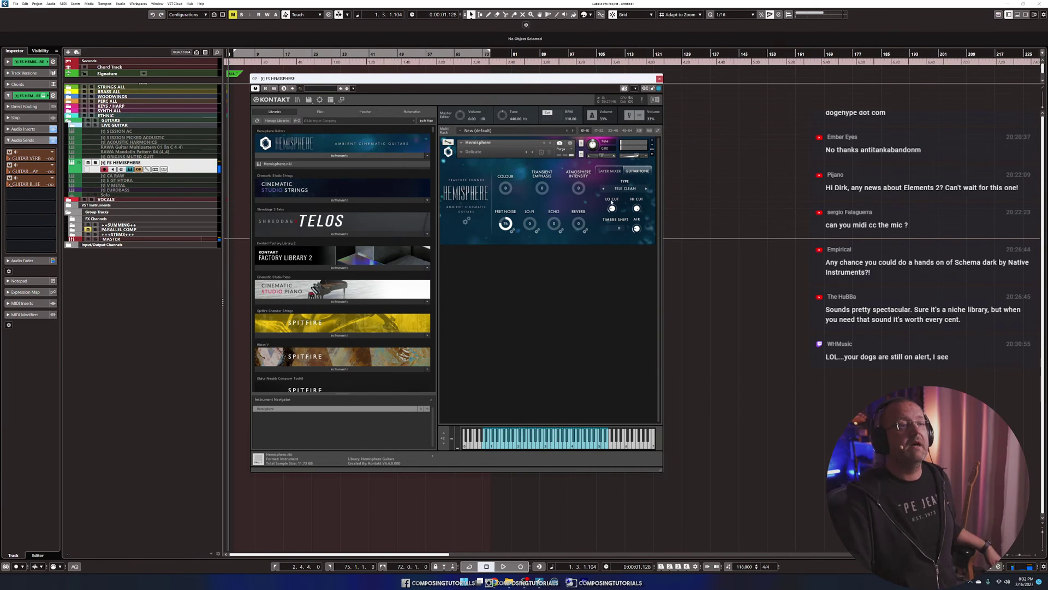
Audition the Crunch and Twang guitar tone types in Hemisphere.
click(629, 187)
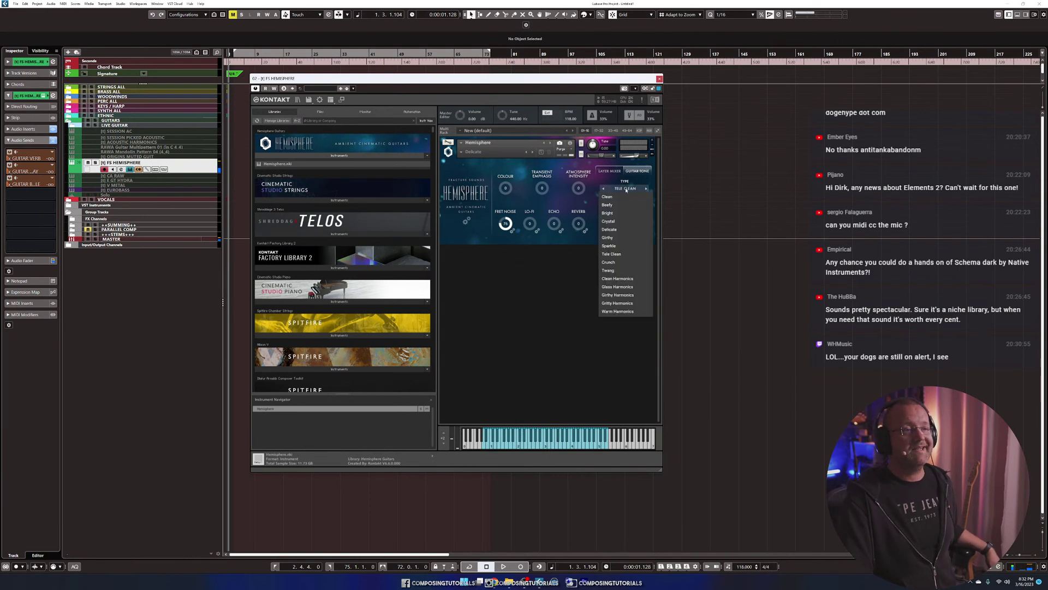
click(615, 259)
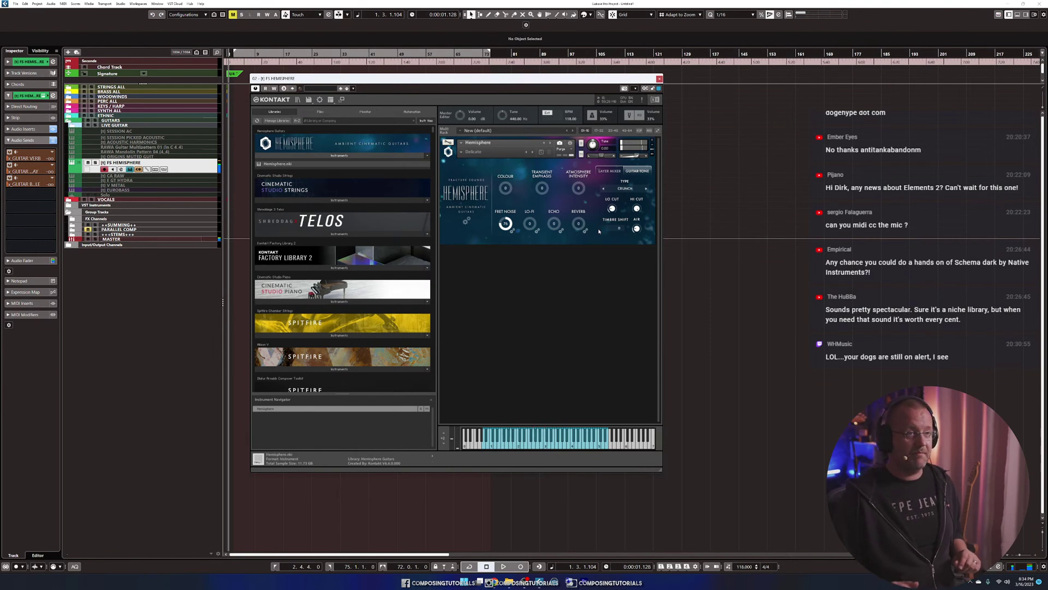
click(612, 186)
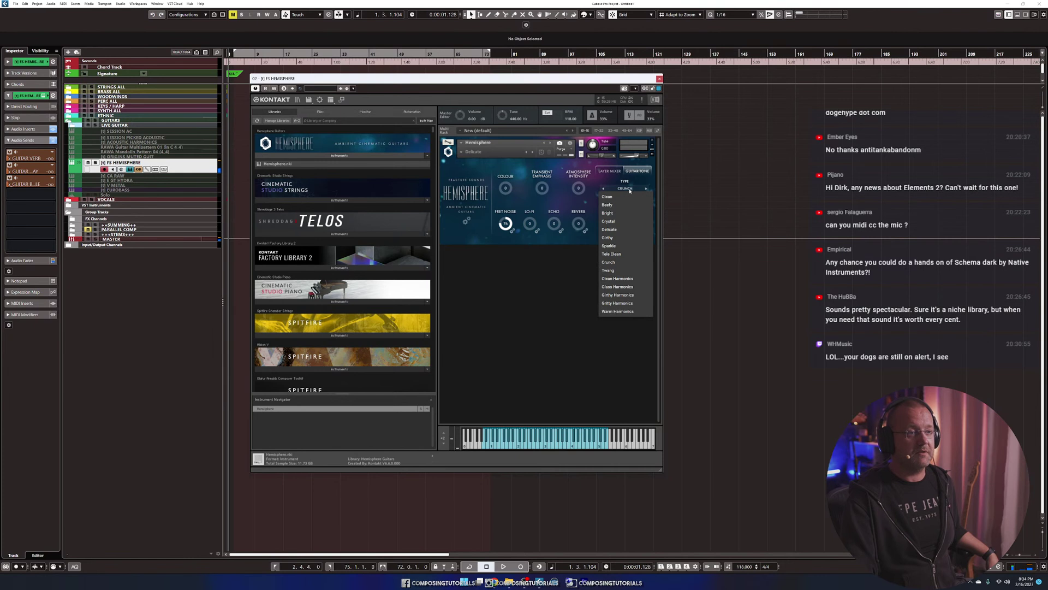
click(621, 276)
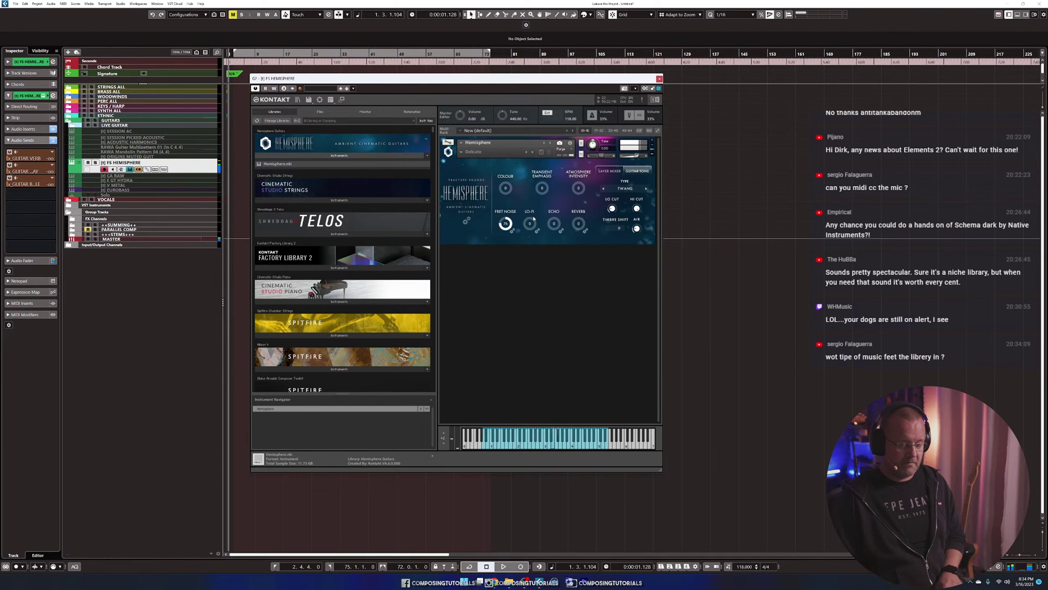
Switch the guitar tone type to Clean Harmonics and turn up Hemisphere's Echo and Reverb.
click(621, 189)
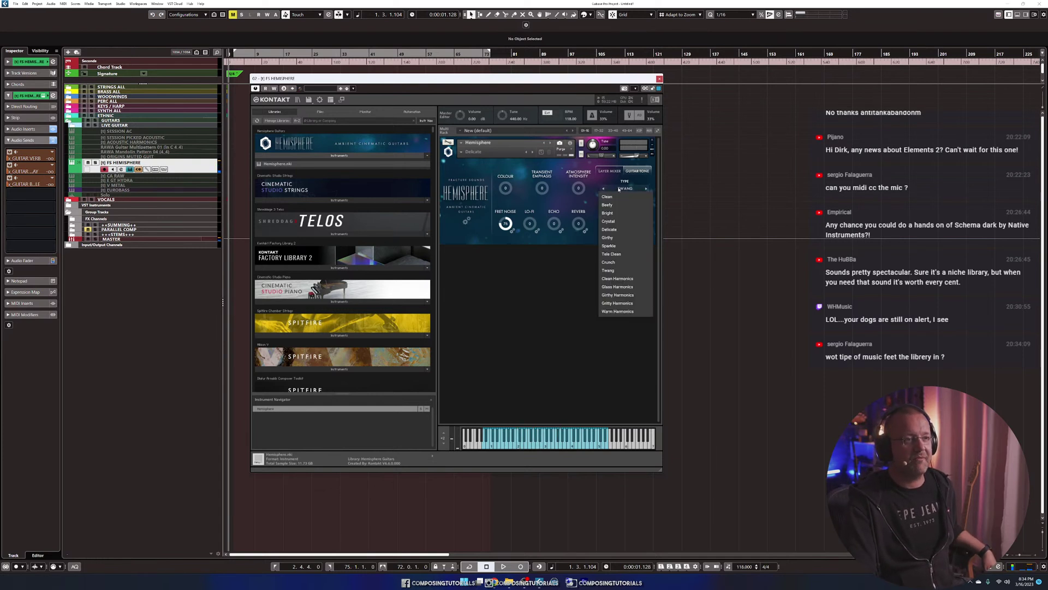
click(617, 279)
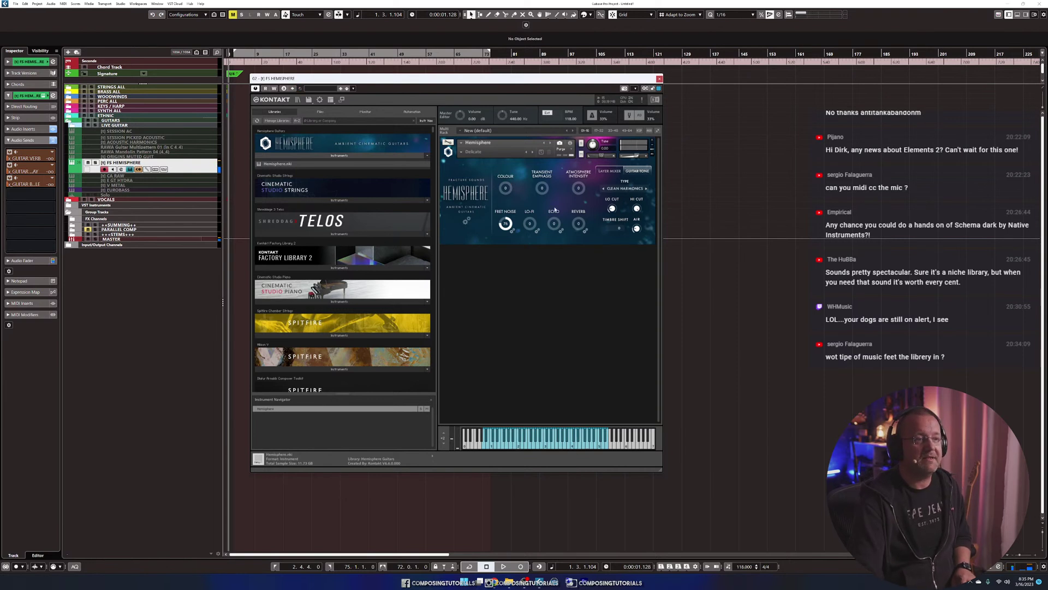
drag(555, 224, 583, 208)
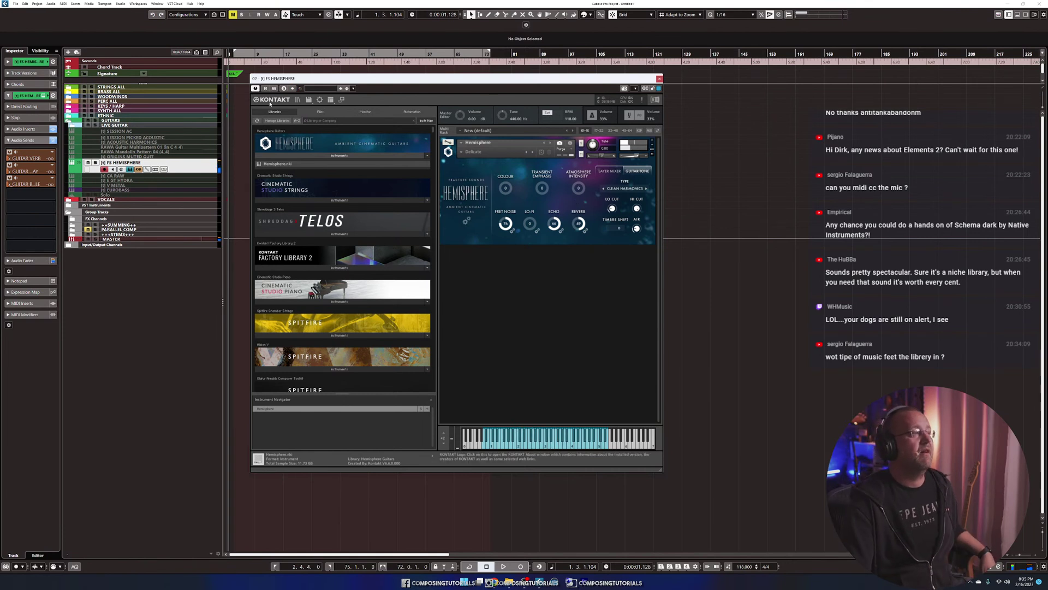
Expand the KEYS / HARP folder, select the NI NOIRE track and try a short recording.
click(69, 106)
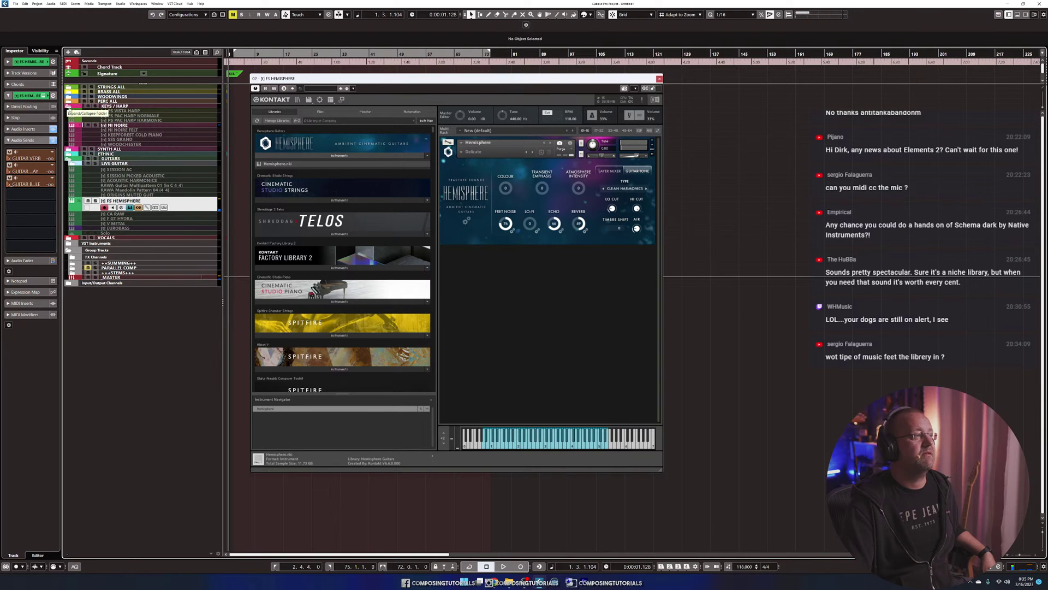
click(112, 126)
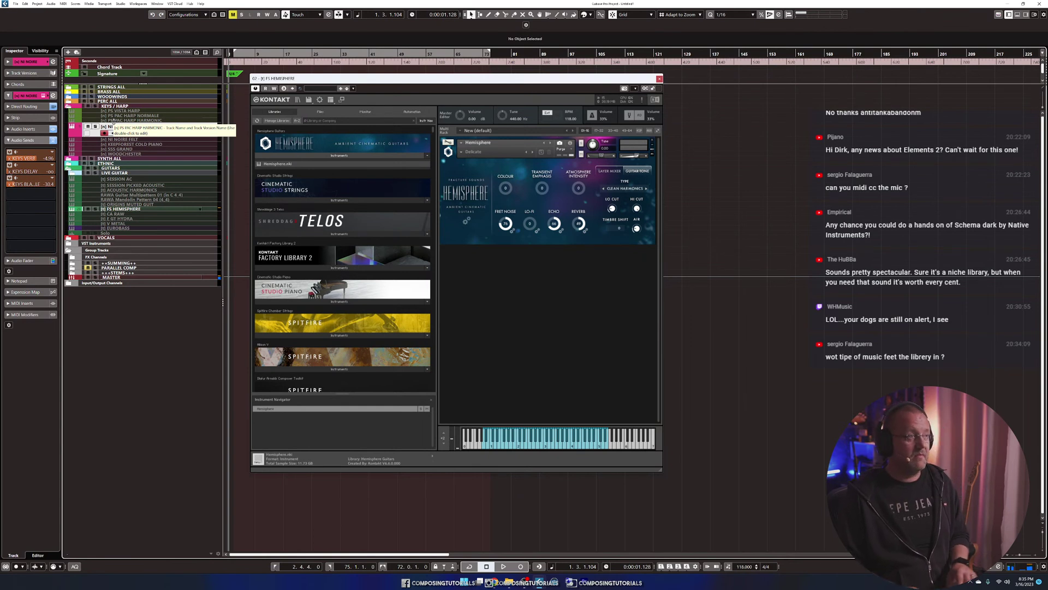
key(KP_Multiply)
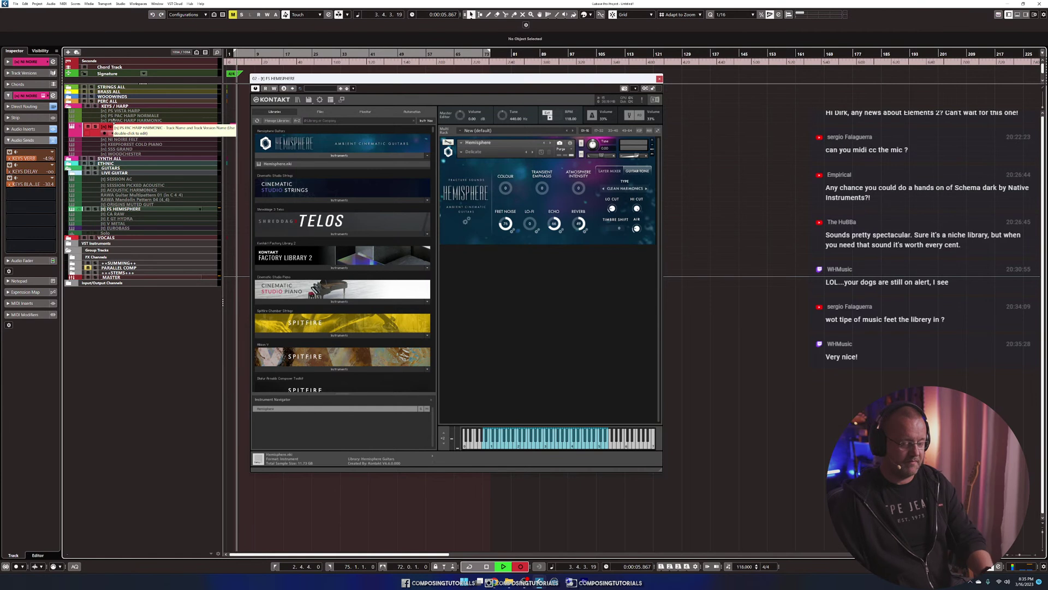
key(space)
Move the left locator to bar 2 and record a piano part on the NI NOIRE track up to about bar 11.
key(h)
key(h)
key(h)
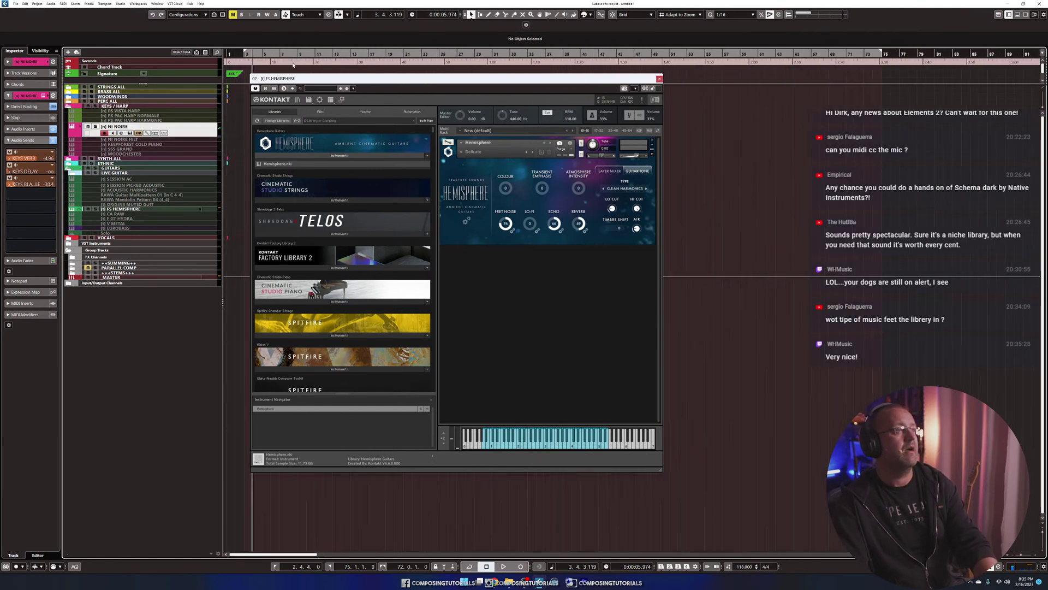
key(h)
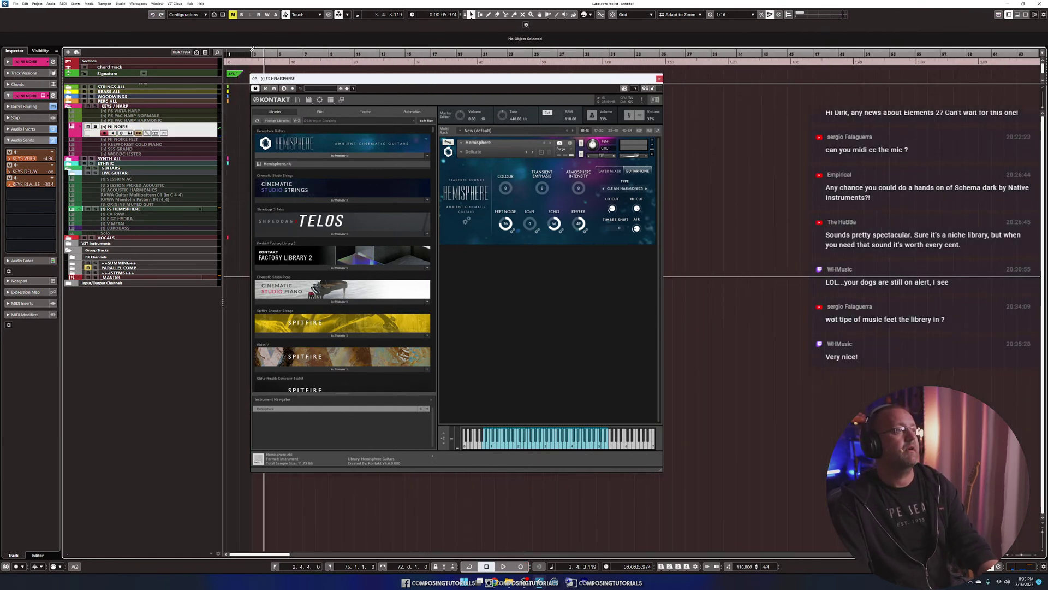
drag(252, 50, 240, 50)
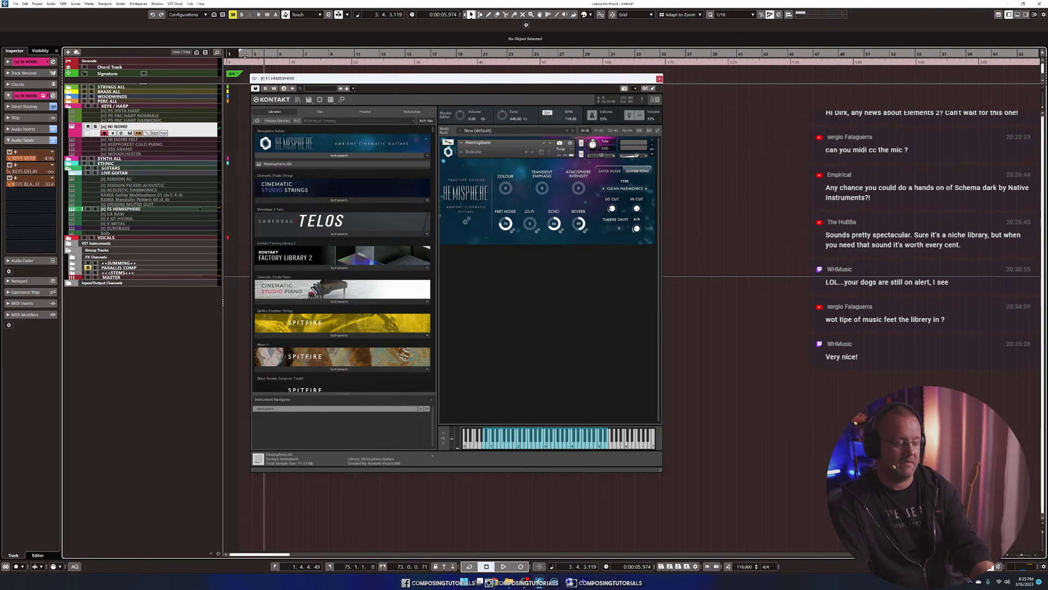
drag(242, 53, 240, 53)
click(240, 55)
key(KP_Multiply)
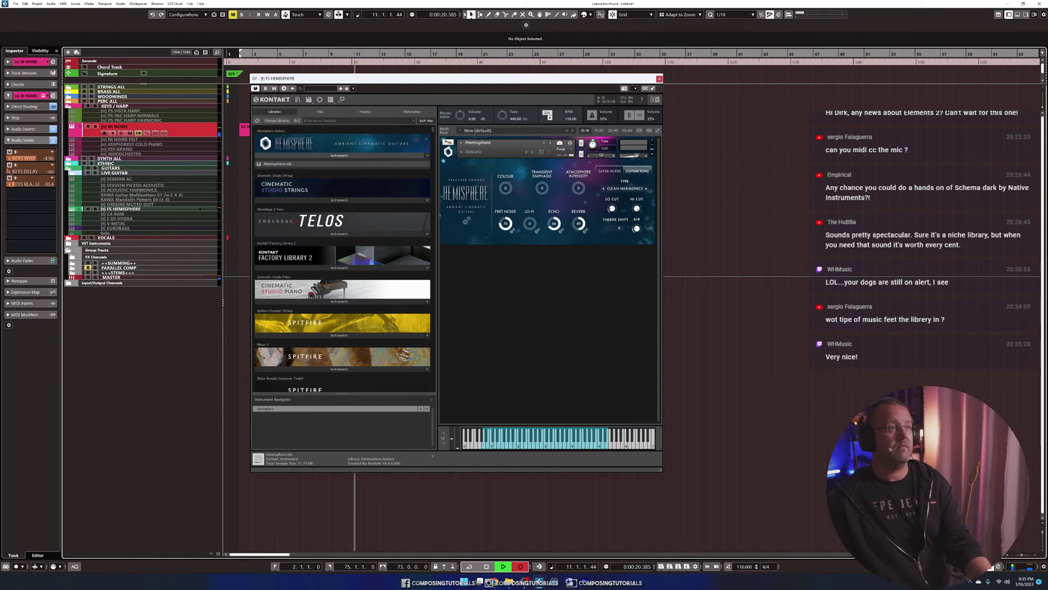
key(space)
Select the FS HEMISPHERE track and play back the recorded piano part from the left locator.
click(125, 211)
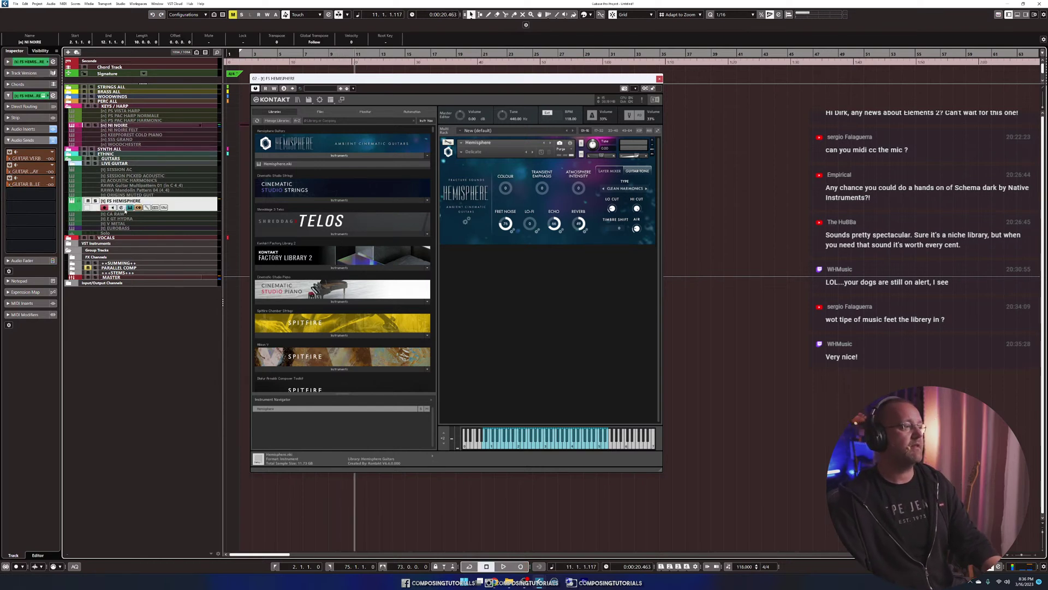
key(KP_1)
key(space)
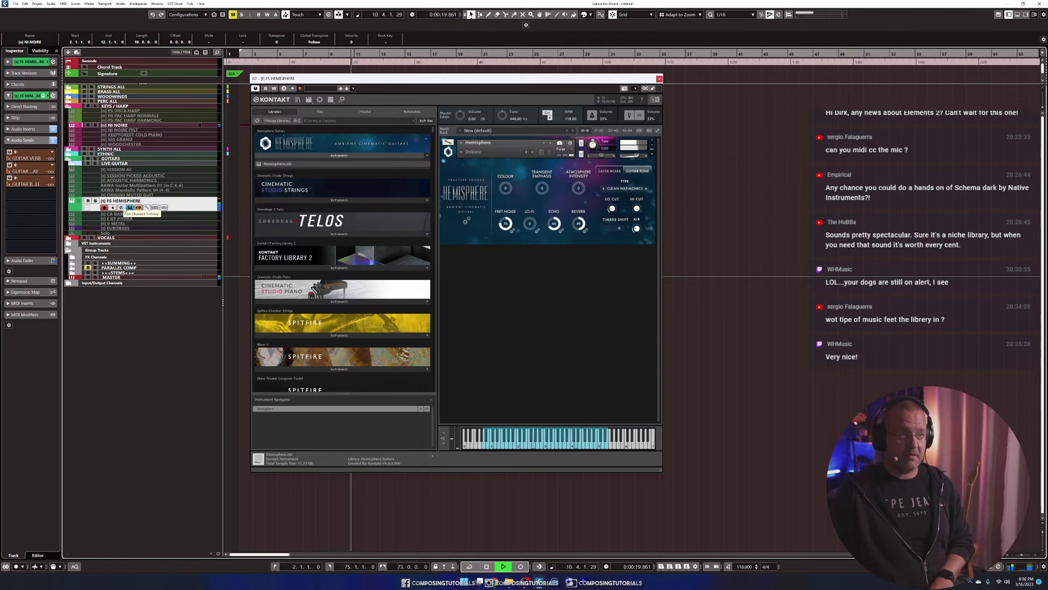
key(space)
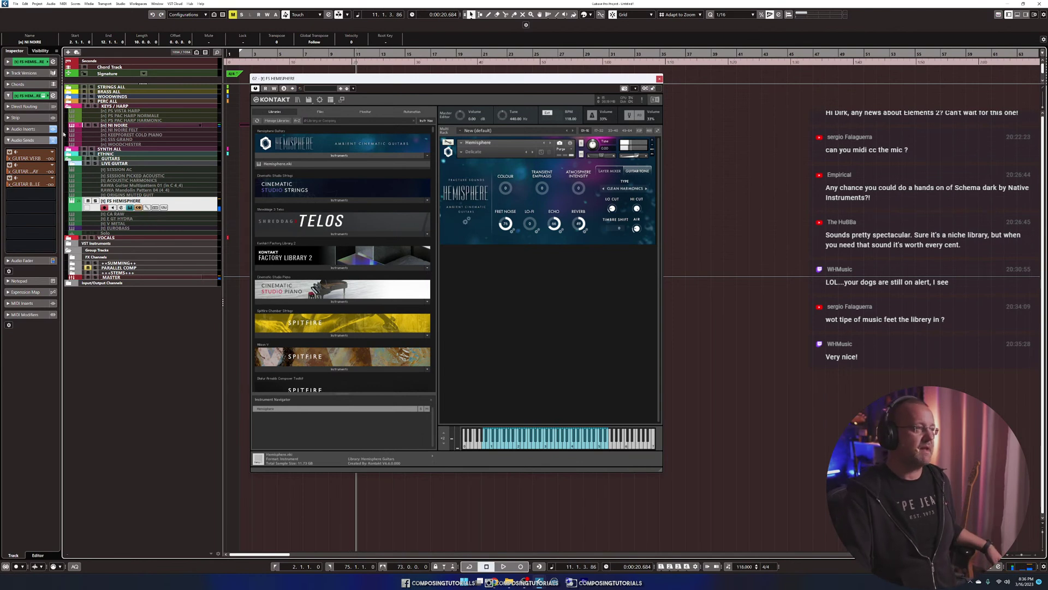
Check the NI NOIRE track's sends, then raise the FS HEMISPHERE track's third guitar send to about -11.8 dB.
click(118, 125)
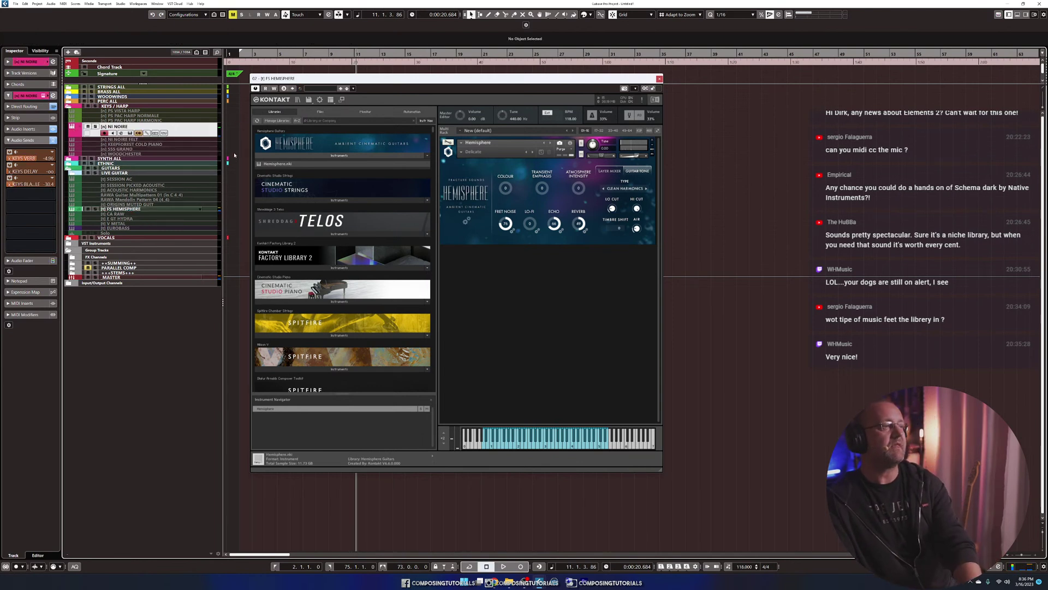
click(135, 209)
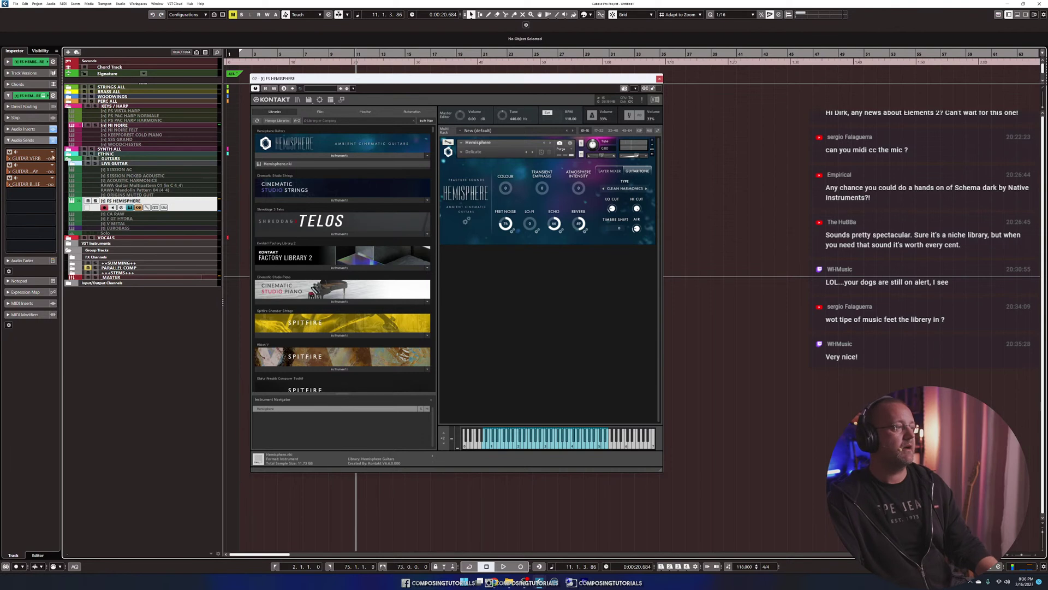
mouse_move(38, 186)
mouse_down()
mouse_move(67, 186)
mouse_move(53, 189)
mouse_up()
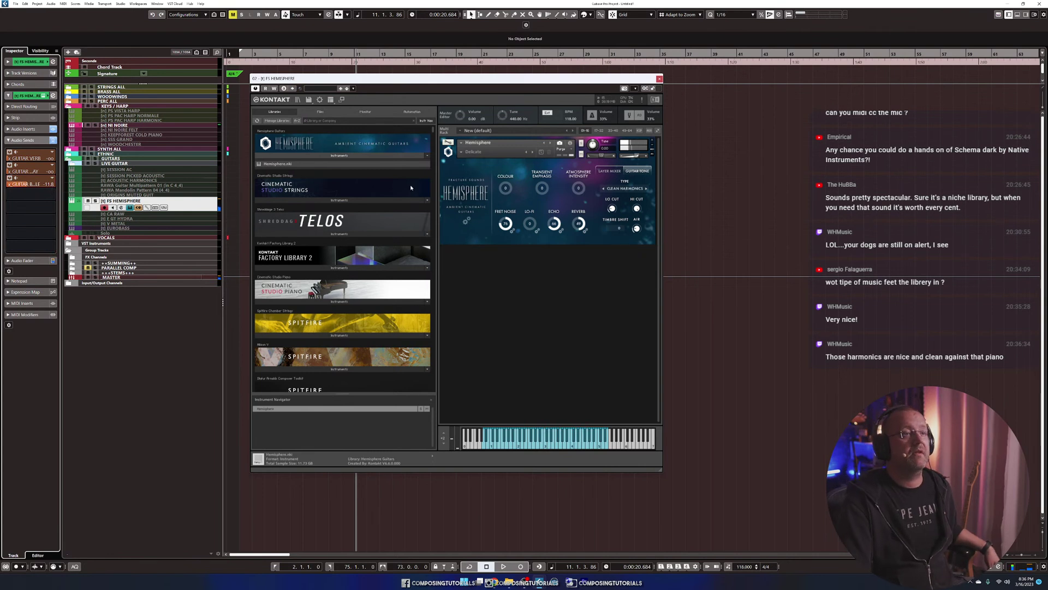
Change Hemisphere's guitar tone type to Glass Harmonics.
click(625, 188)
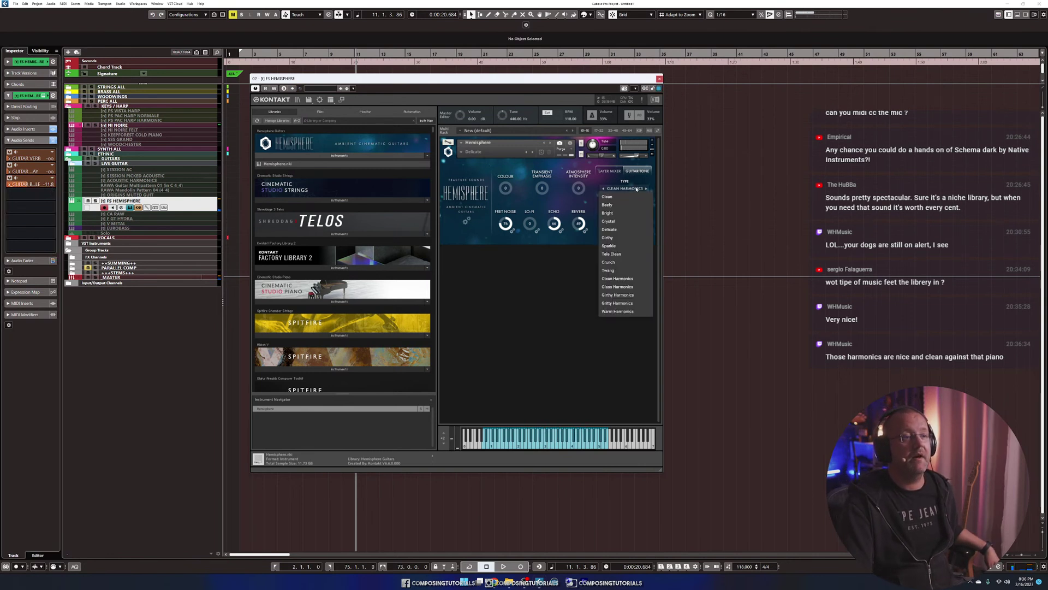
click(622, 295)
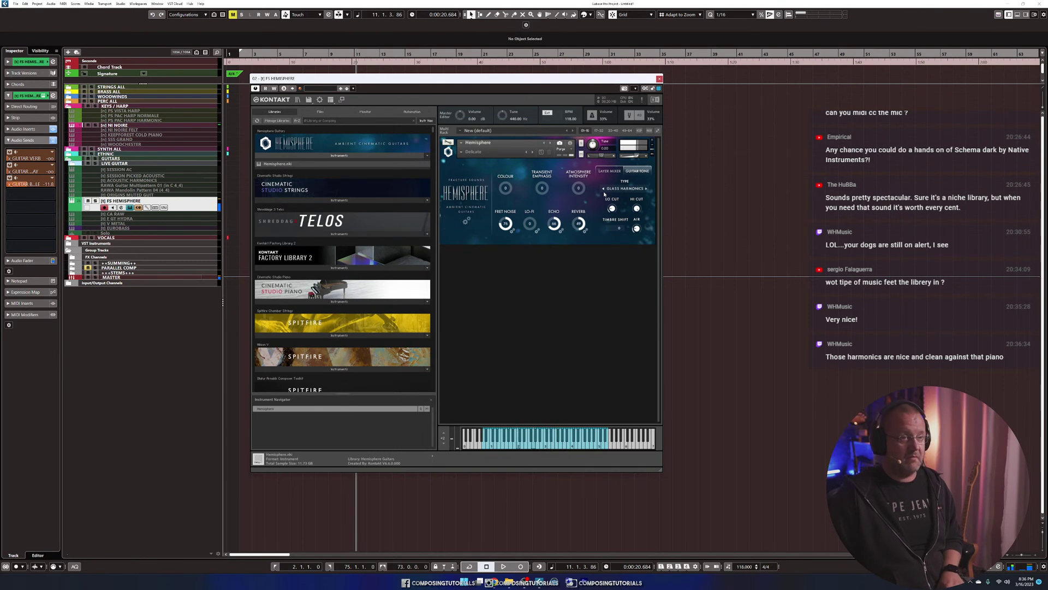
Audition the Girthy, Warm and Gritty Harmonics guitar tone types and settle on Clean Harmonics.
click(647, 188)
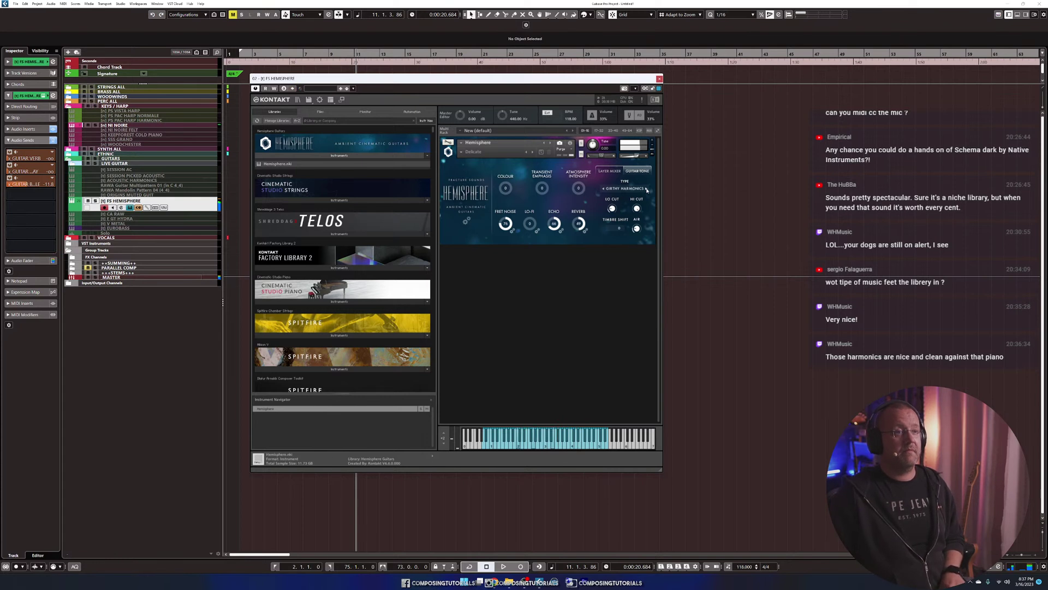
click(625, 188)
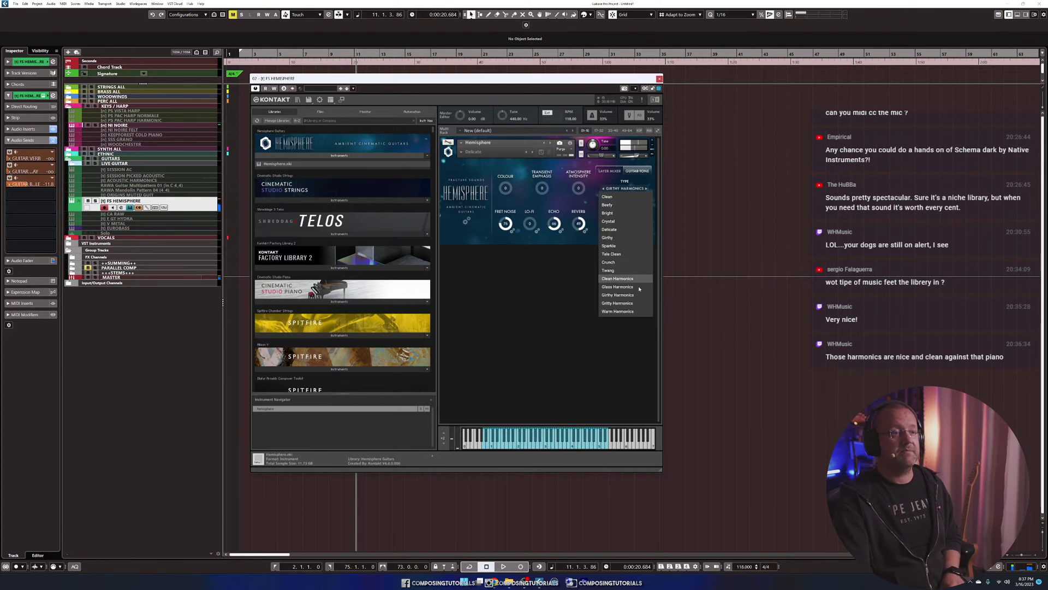
click(617, 311)
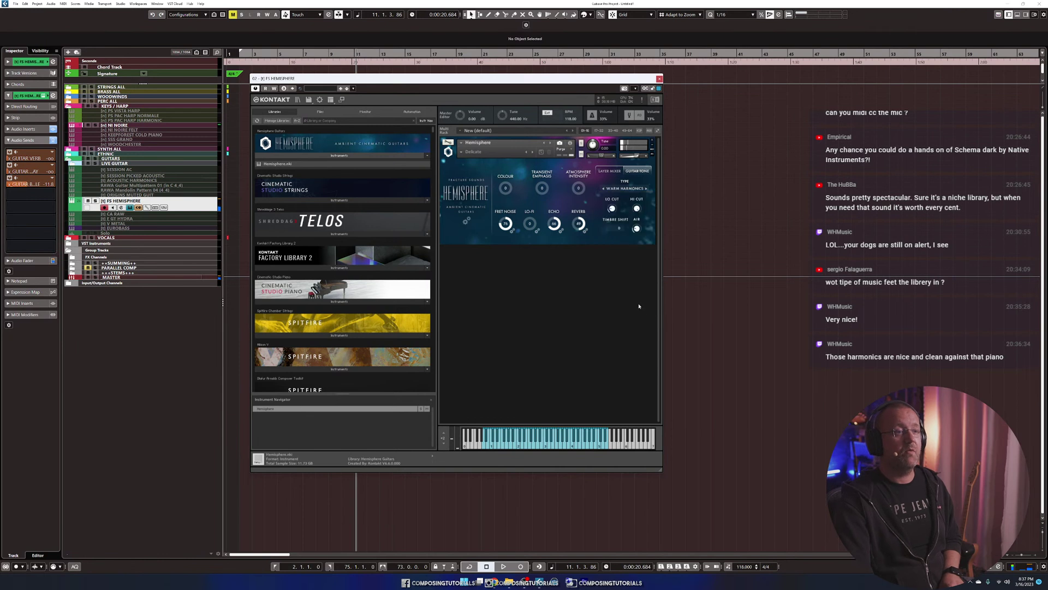
click(631, 188)
click(604, 272)
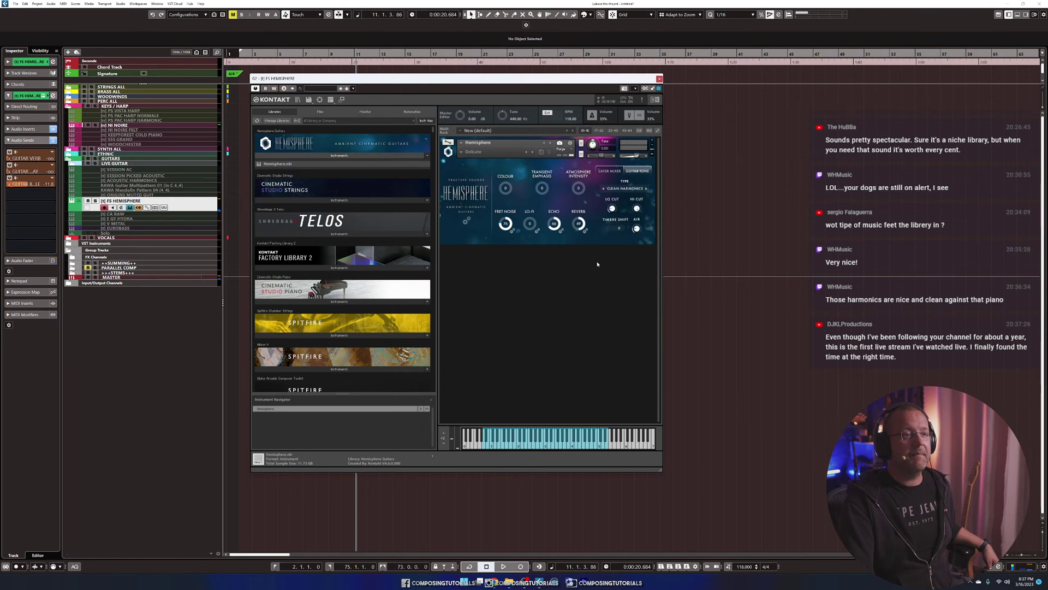
click(622, 189)
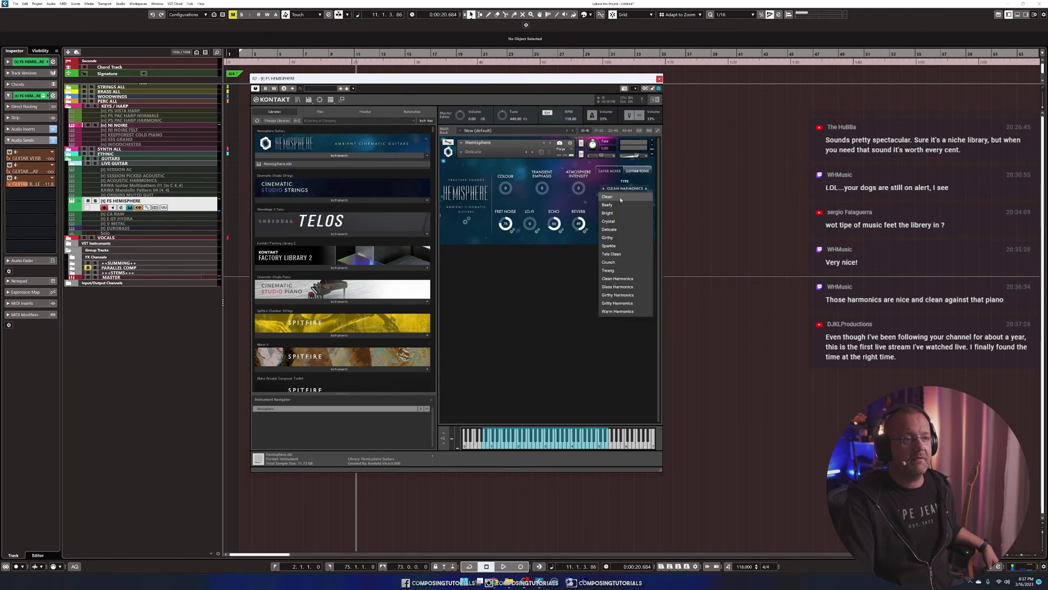
click(617, 303)
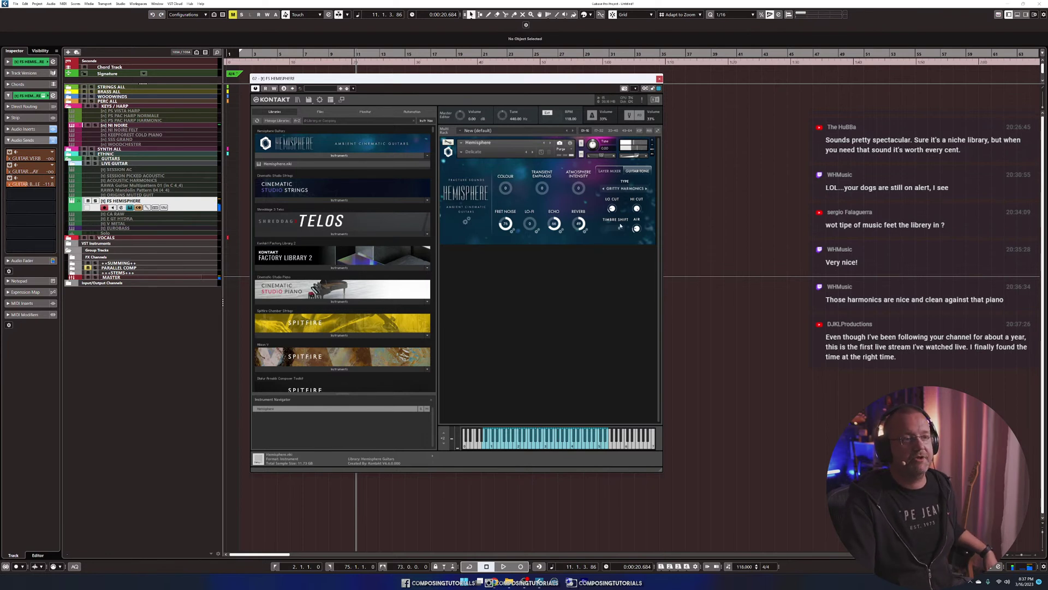
click(625, 189)
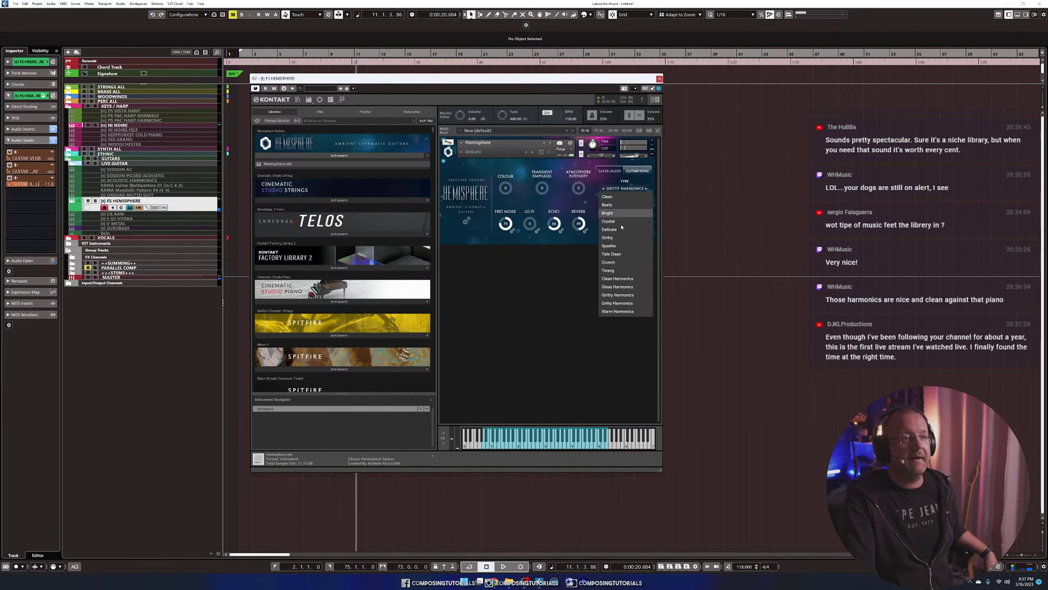
click(615, 266)
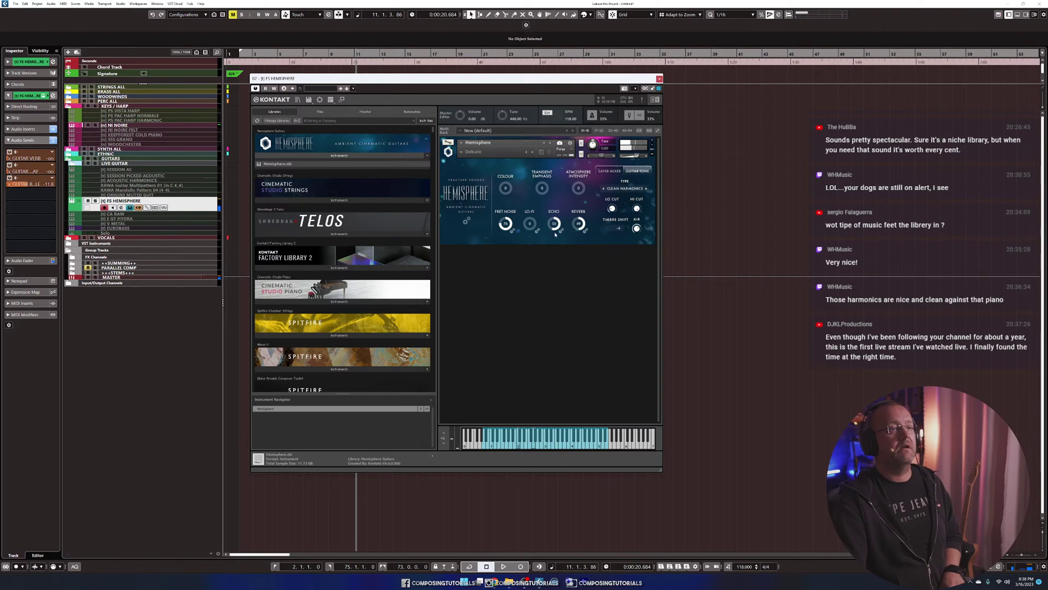
Reset Hemisphere's Echo and Reverb amounts to their defaults and show the layer mixer.
ctrl+click(577, 224)
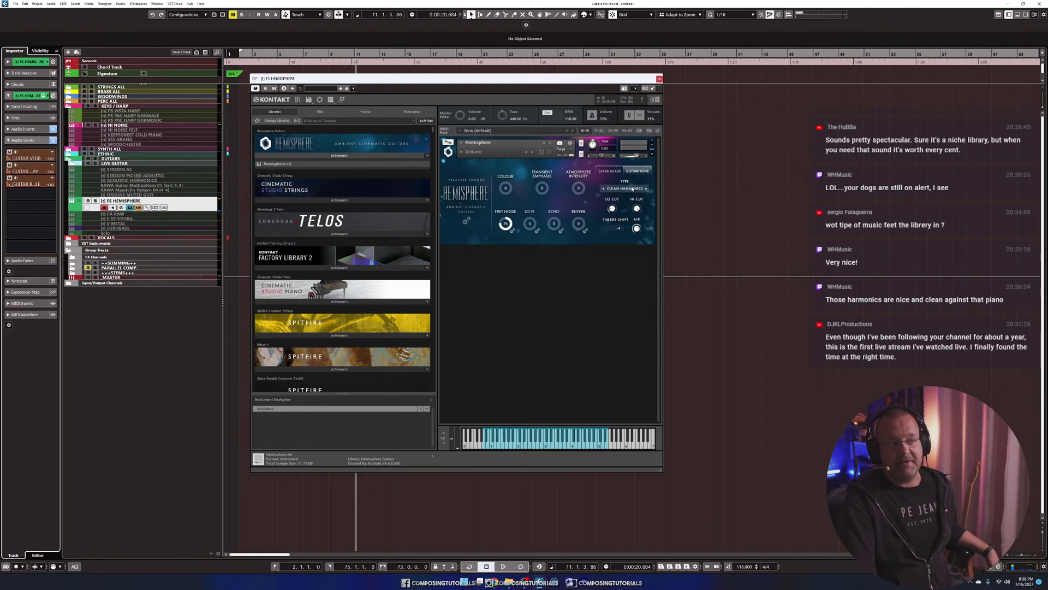
click(611, 171)
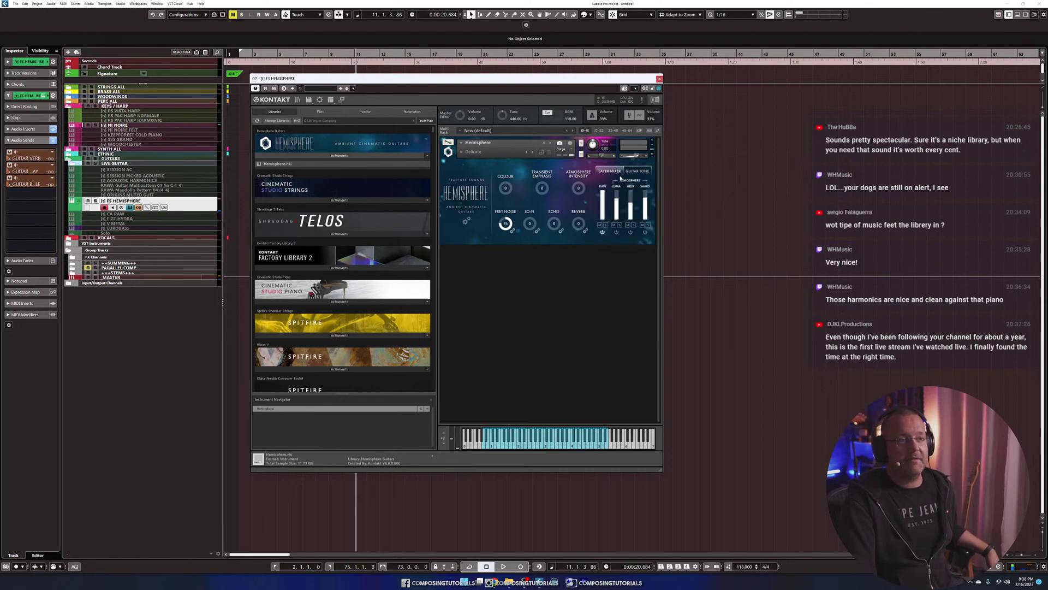
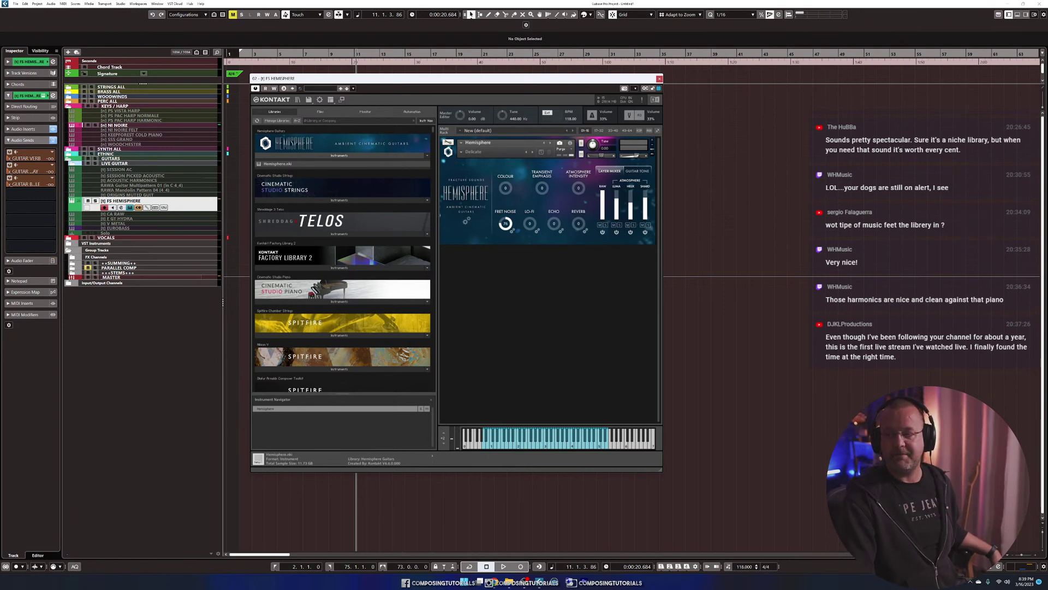
key(super+d)
key(super+d)
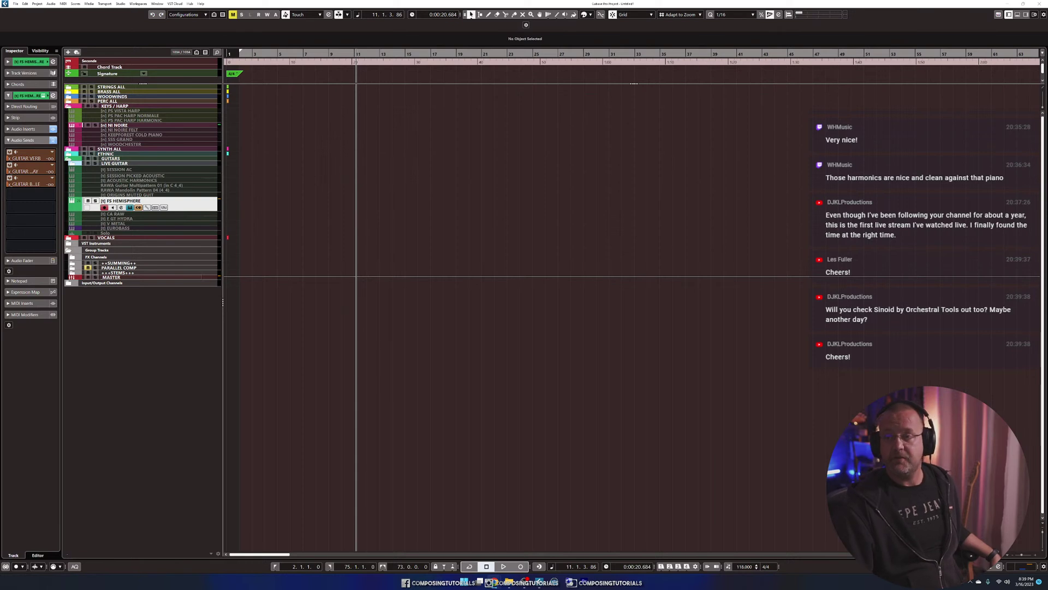
click(137, 361)
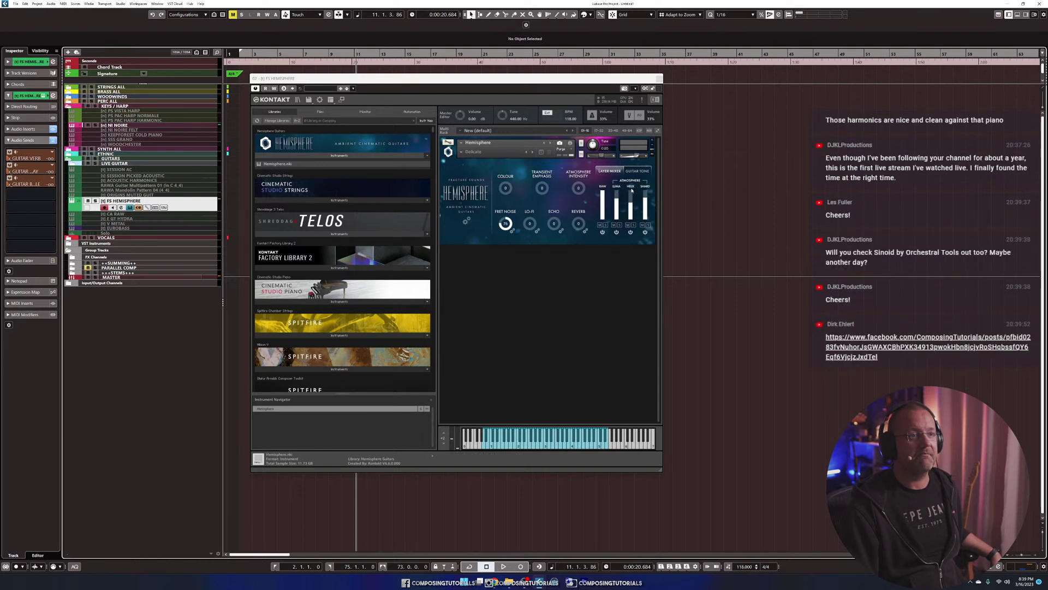
Choose a type from Hemisphere's guitar tone list and return to the layer mixer.
click(638, 171)
click(626, 189)
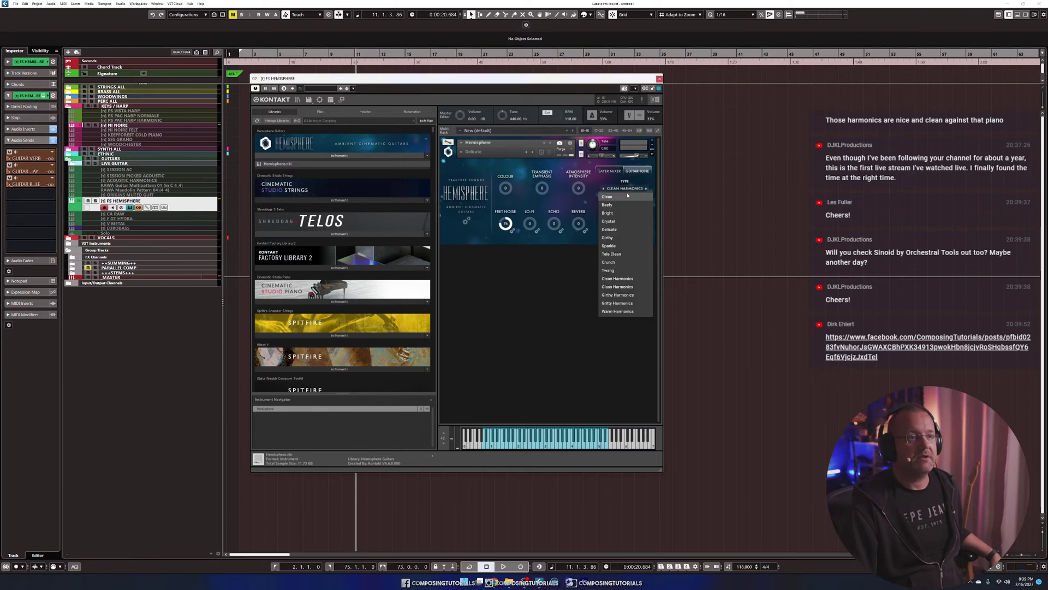
click(624, 230)
click(609, 171)
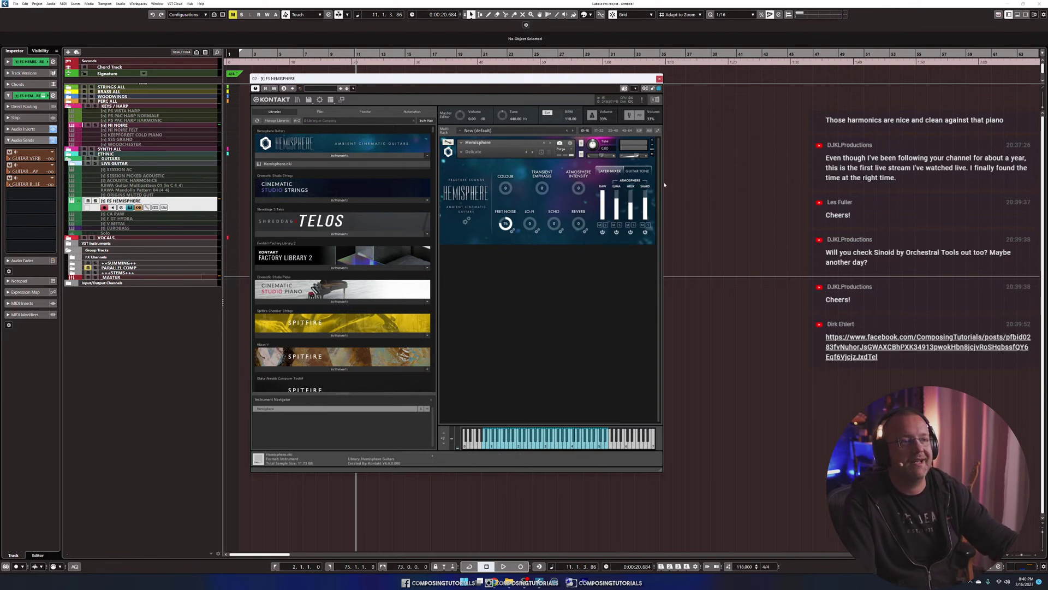
Browse the sound list of each of the three atmosphere layers without choosing a different sound.
click(619, 188)
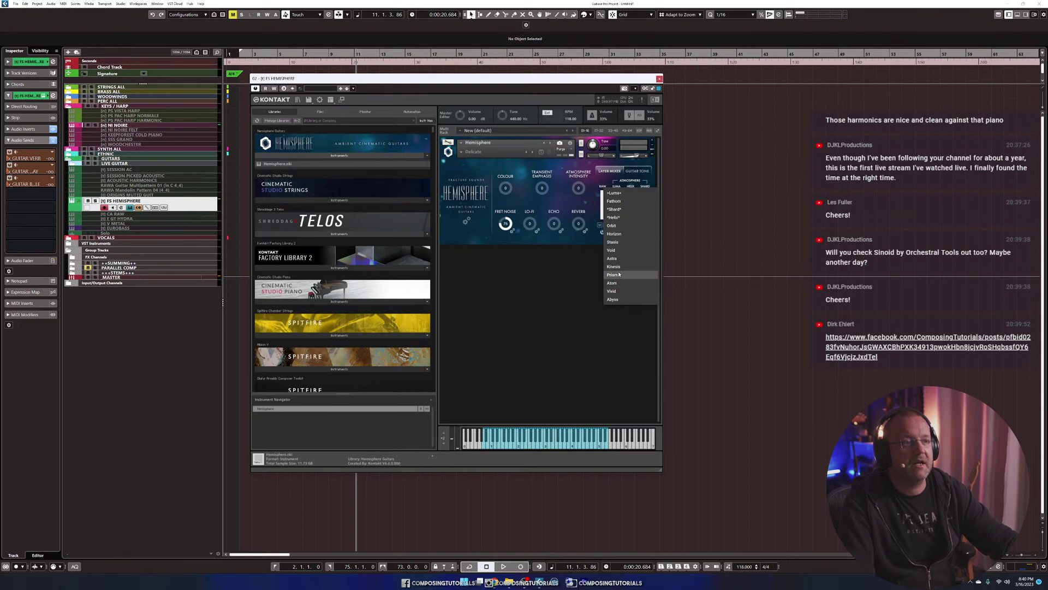
click(568, 280)
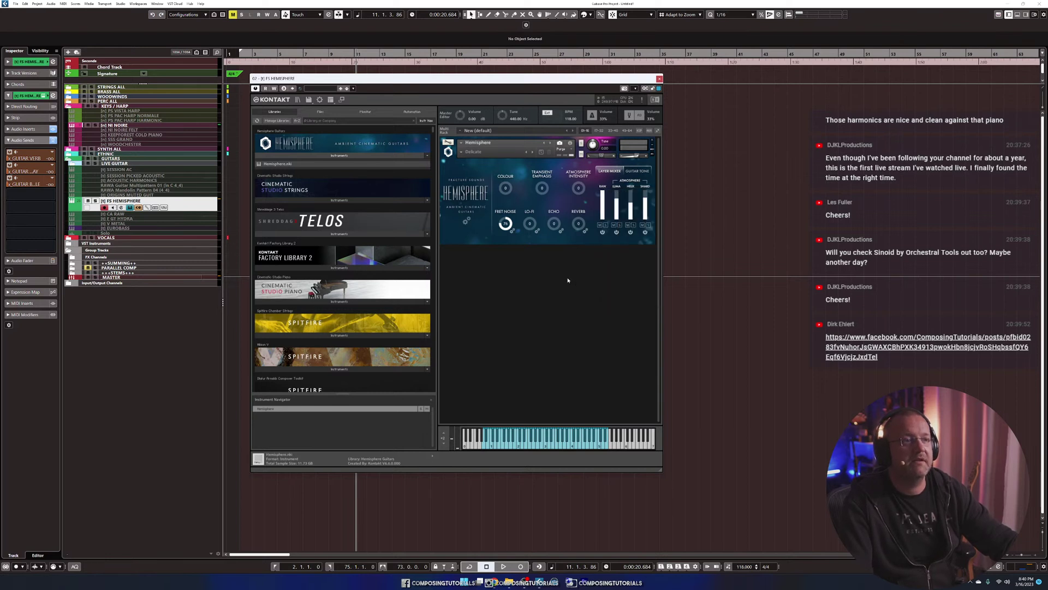
click(631, 186)
click(562, 263)
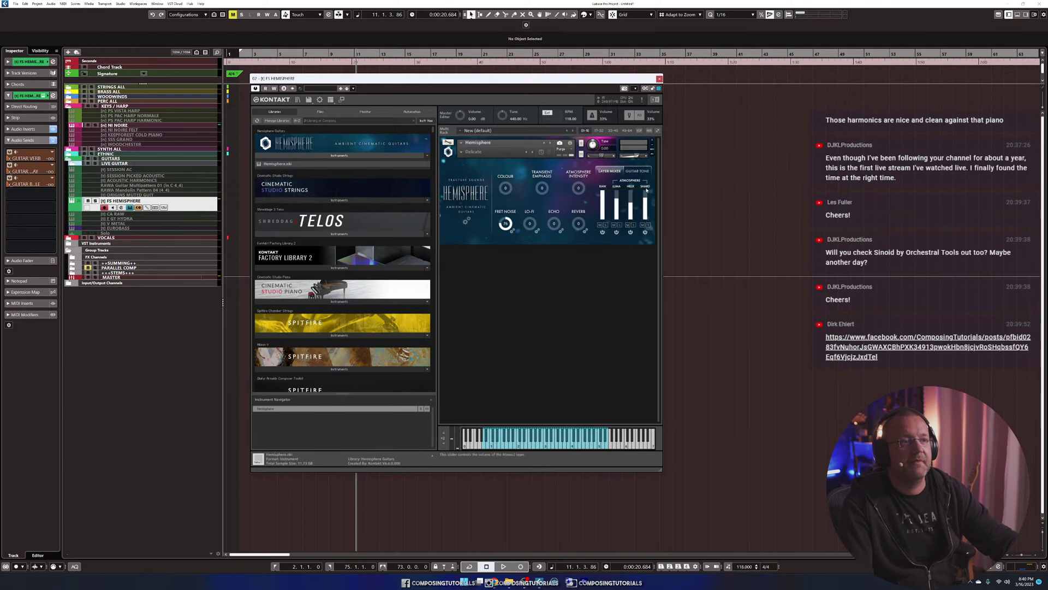
click(645, 187)
click(543, 306)
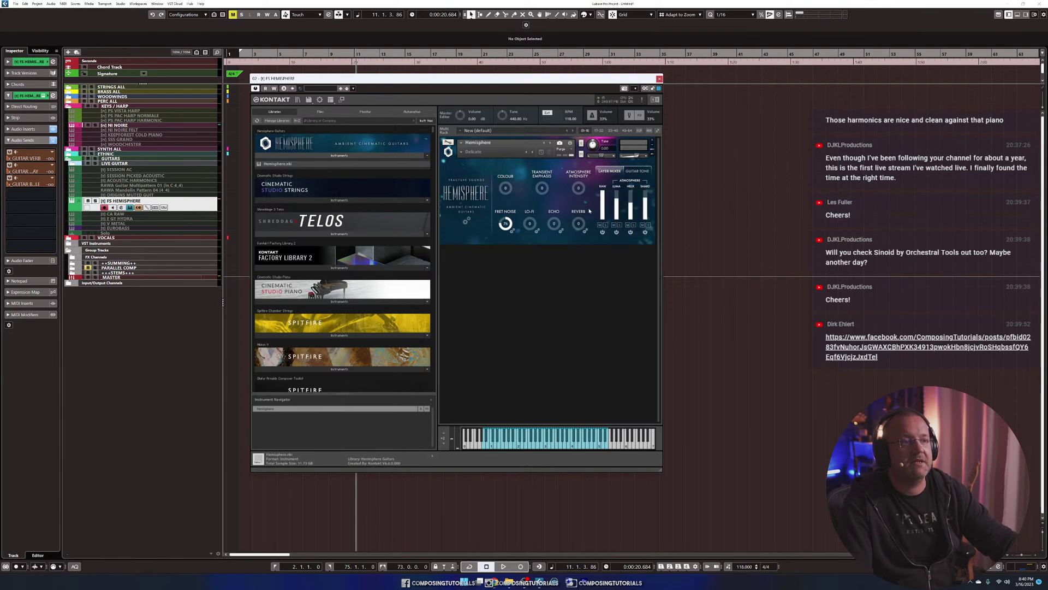
Switch off the second and third atmosphere layers in the layer mixer.
click(631, 232)
click(646, 232)
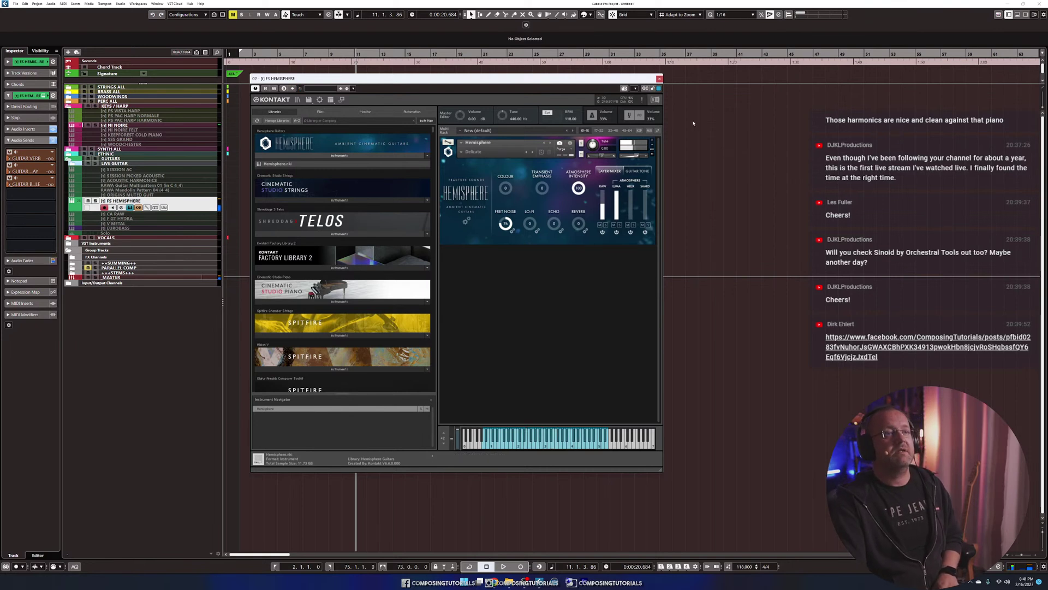
Audition the Fathom, Shard and Helix sounds in turn on the first atmosphere layer.
click(616, 186)
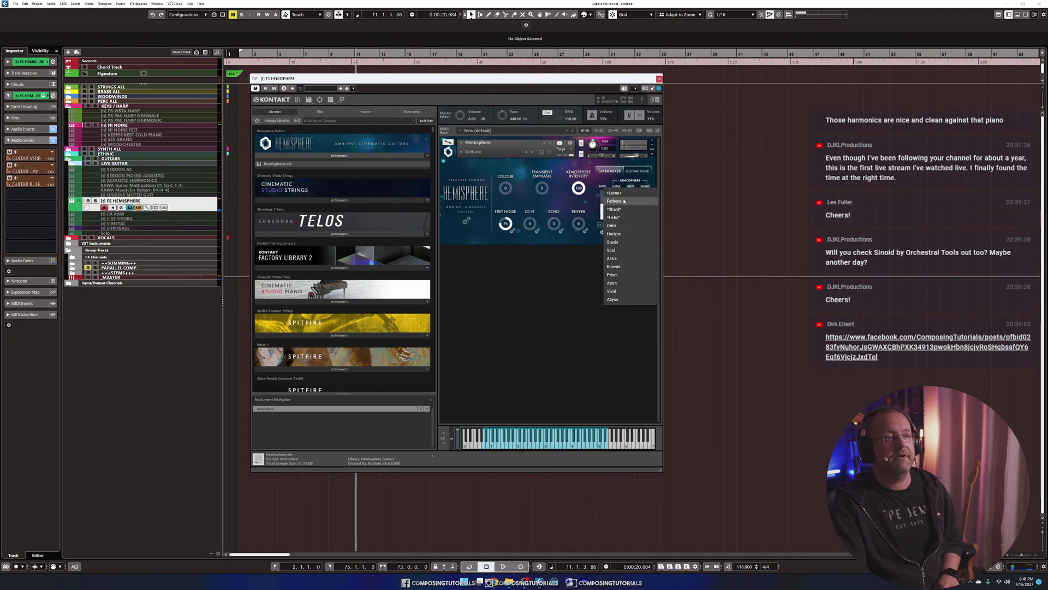
click(624, 201)
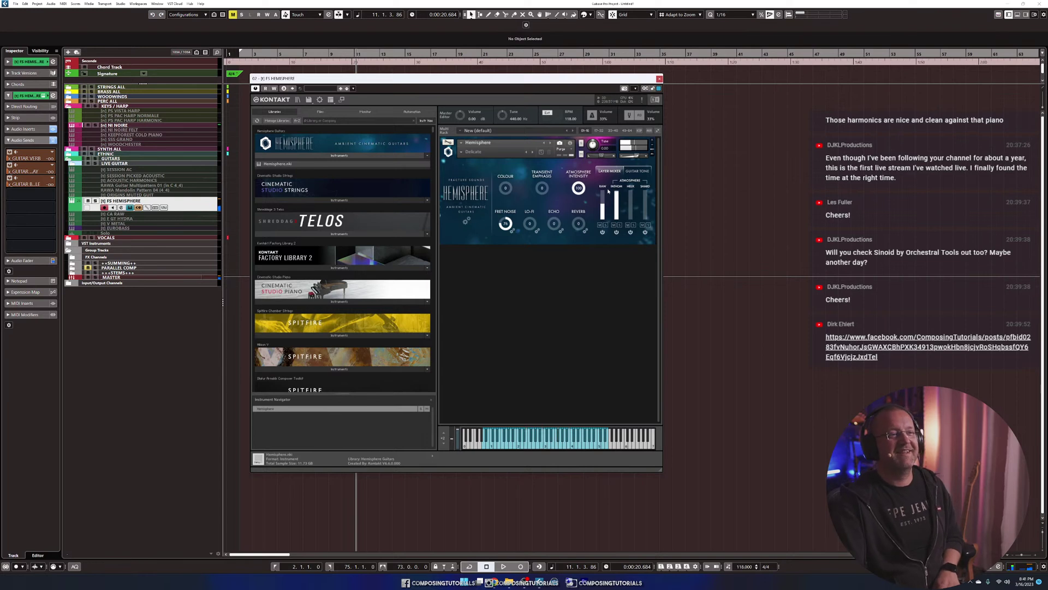
click(616, 187)
click(614, 209)
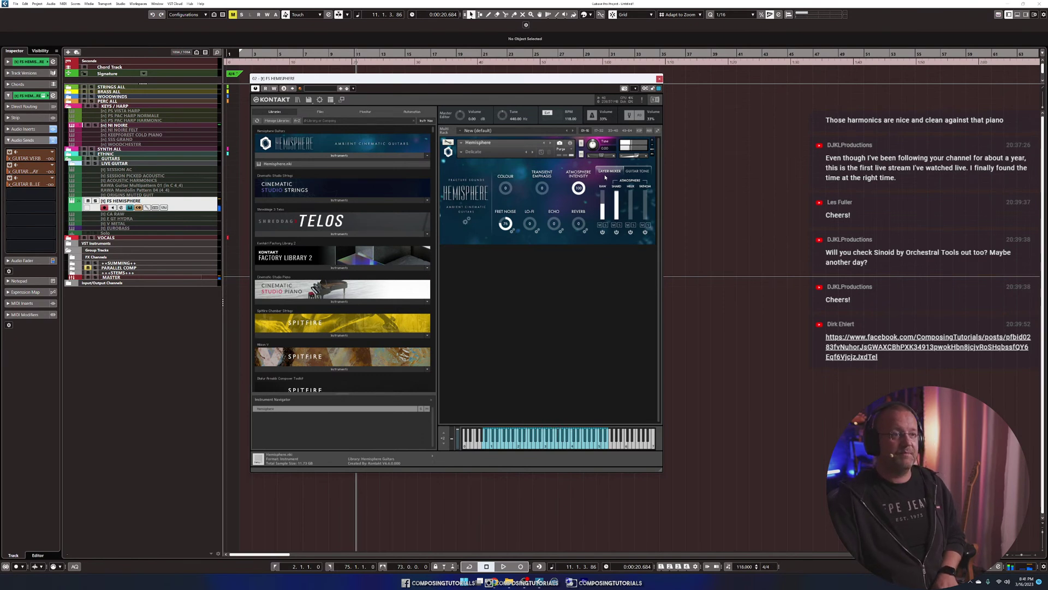
click(616, 187)
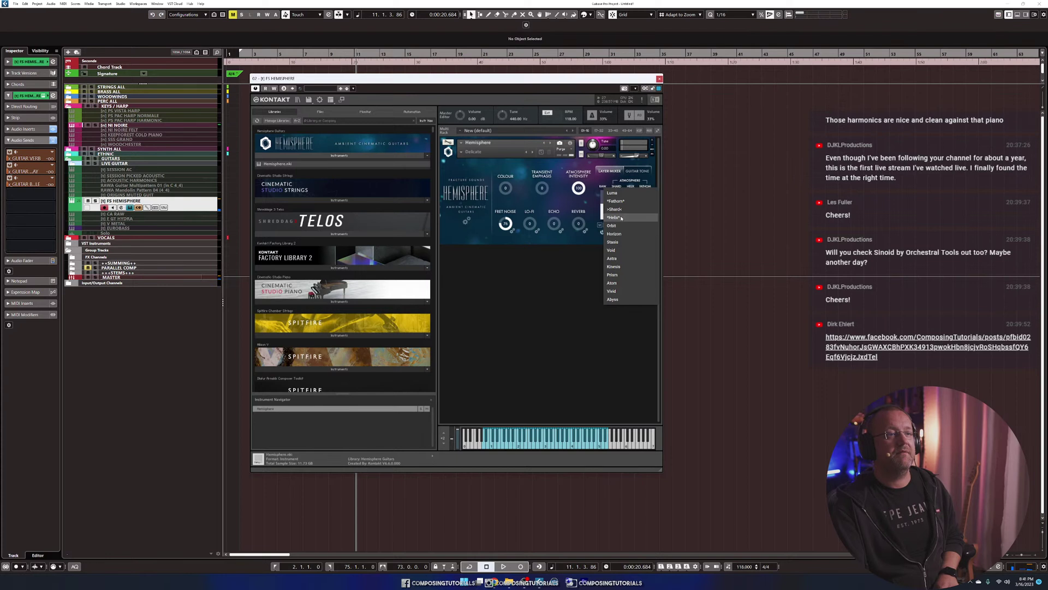
click(614, 217)
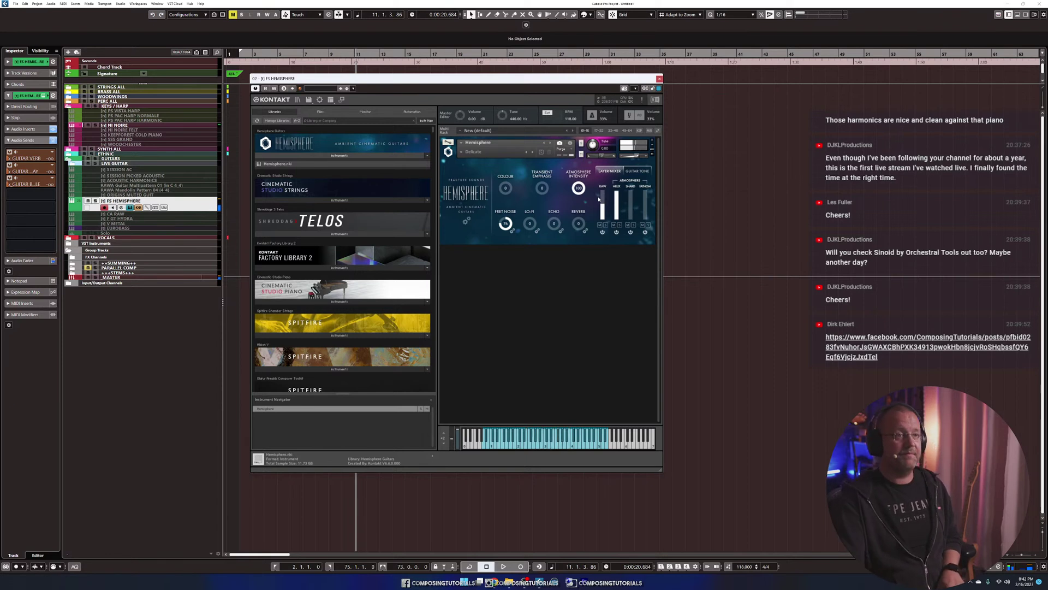
Audition the Orbit, Horizon and Stasis sounds in turn on the first atmosphere layer.
click(624, 185)
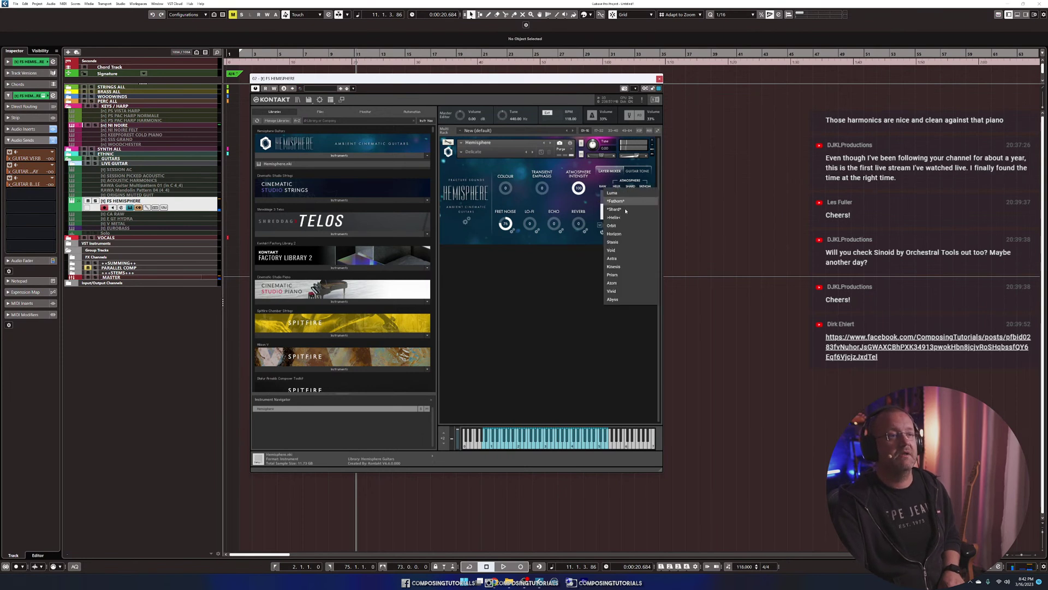
click(615, 212)
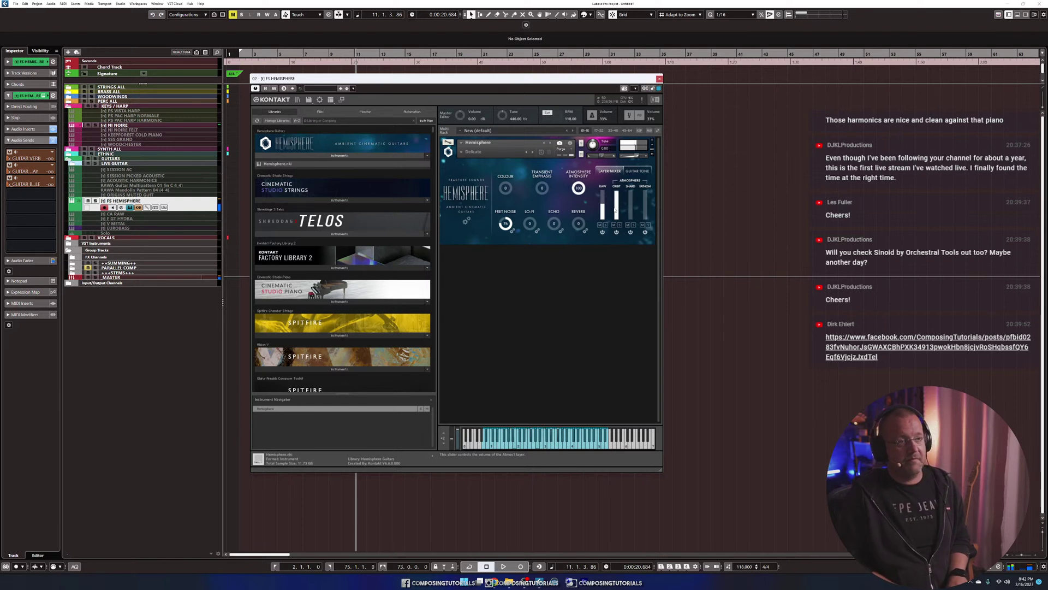
click(618, 186)
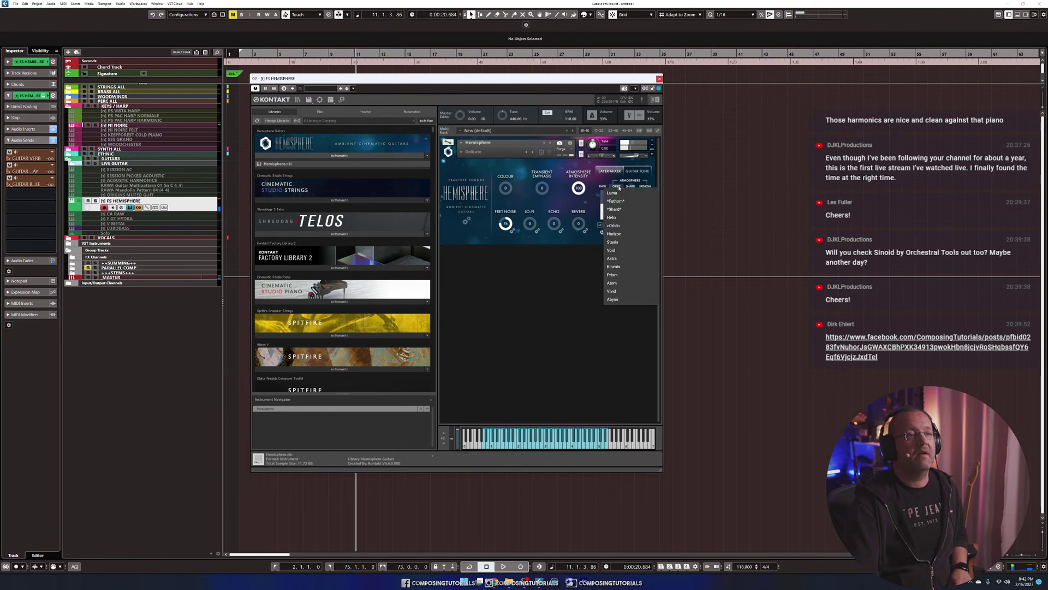
click(614, 233)
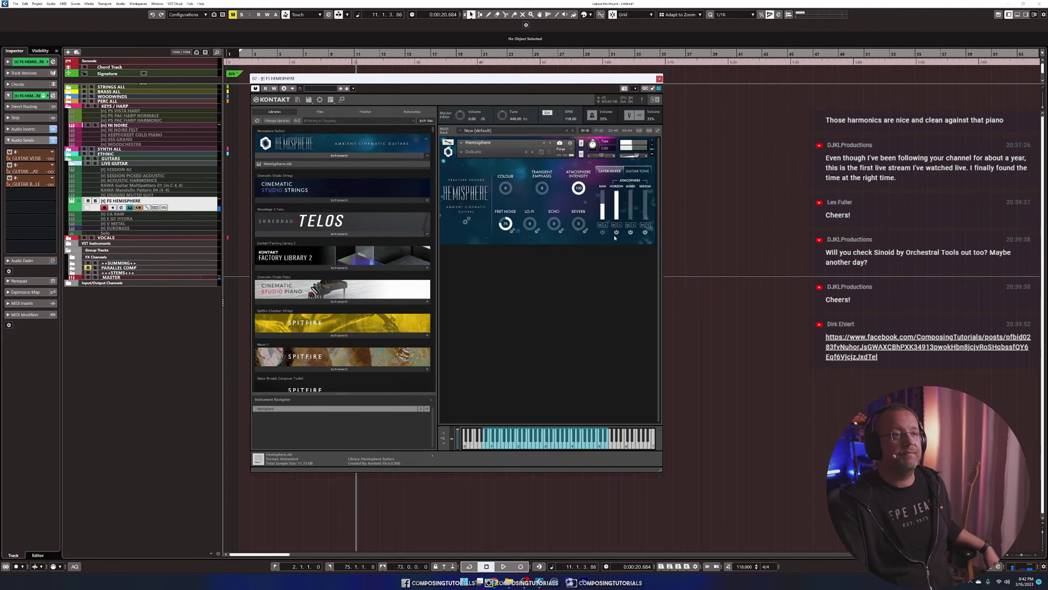
click(616, 186)
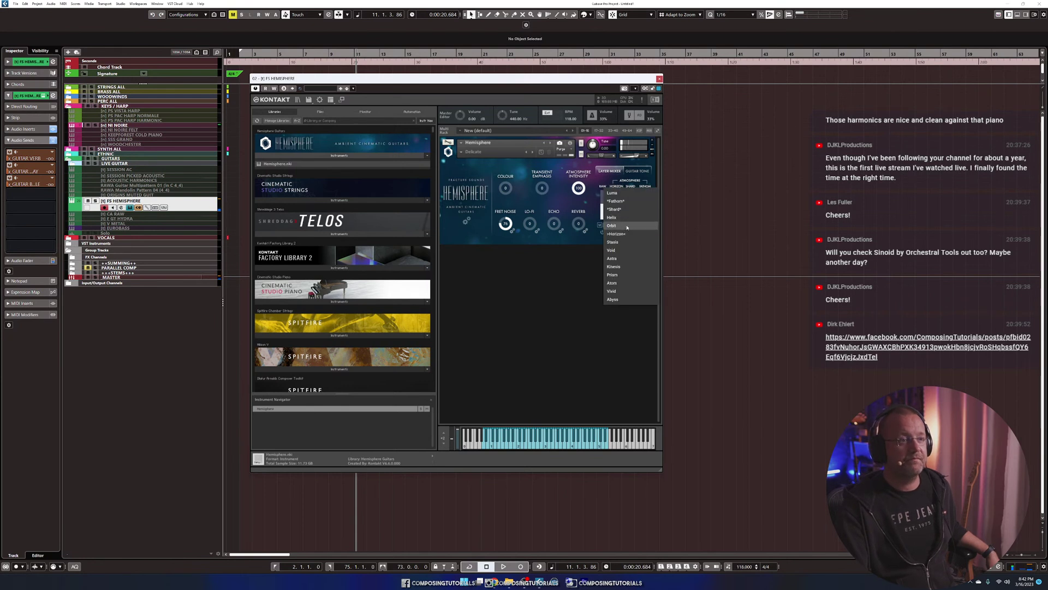
click(613, 242)
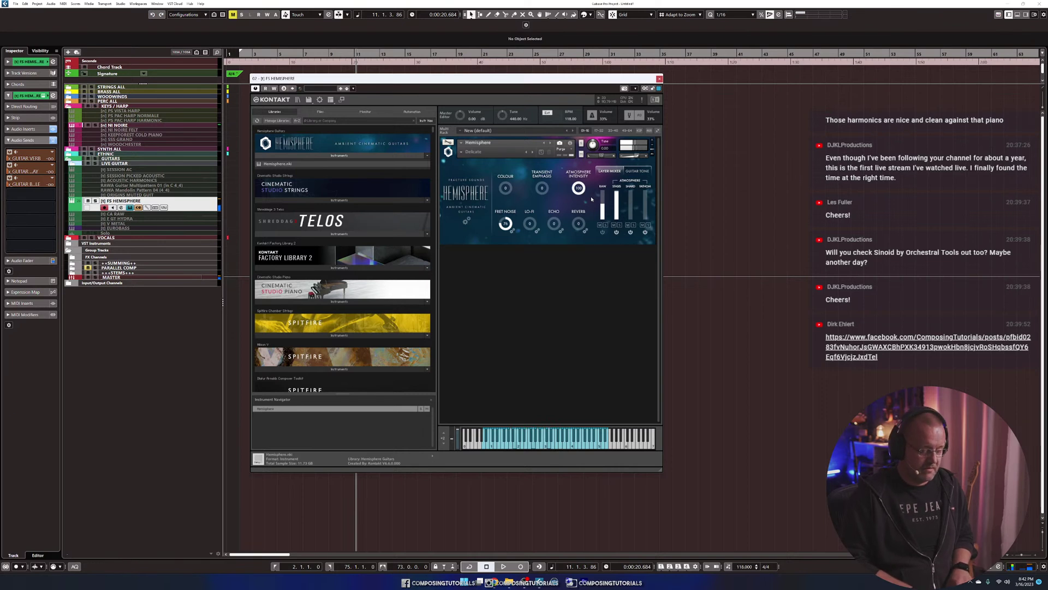
Try the Void sound on the first atmosphere layer and change it to Astra.
click(617, 186)
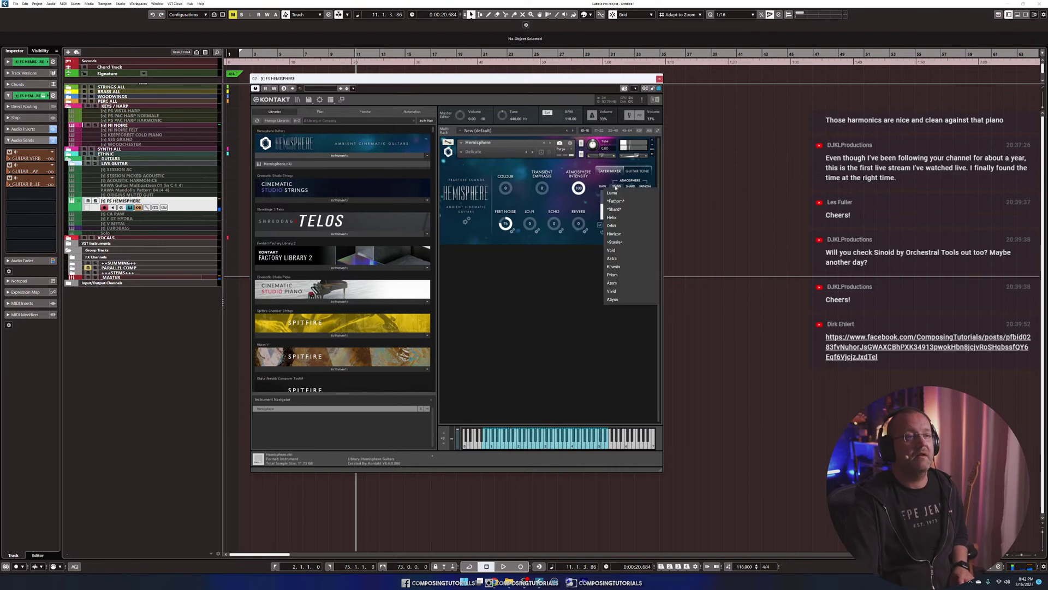
click(620, 250)
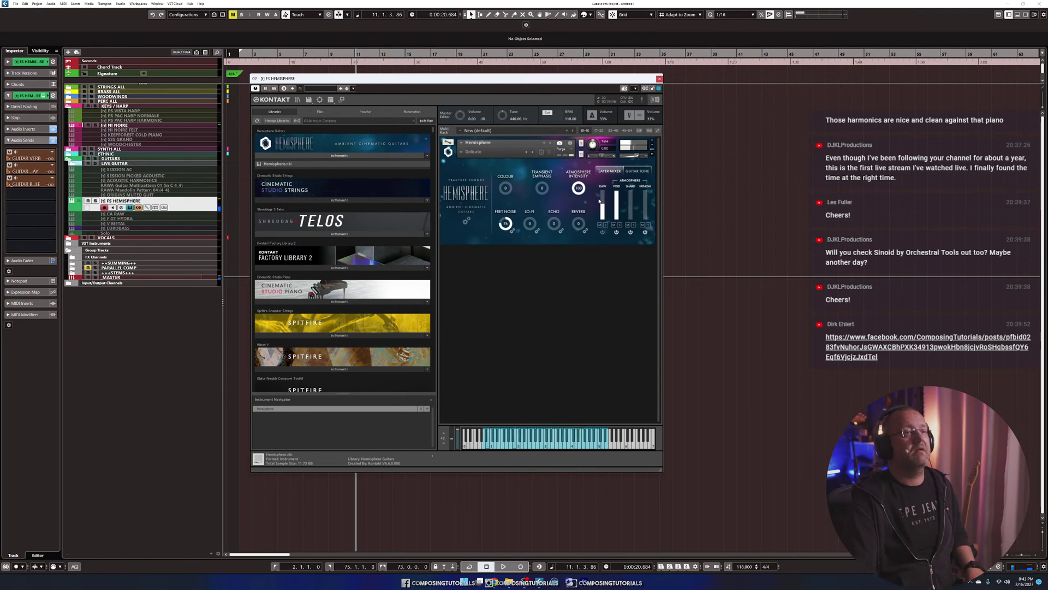
click(616, 186)
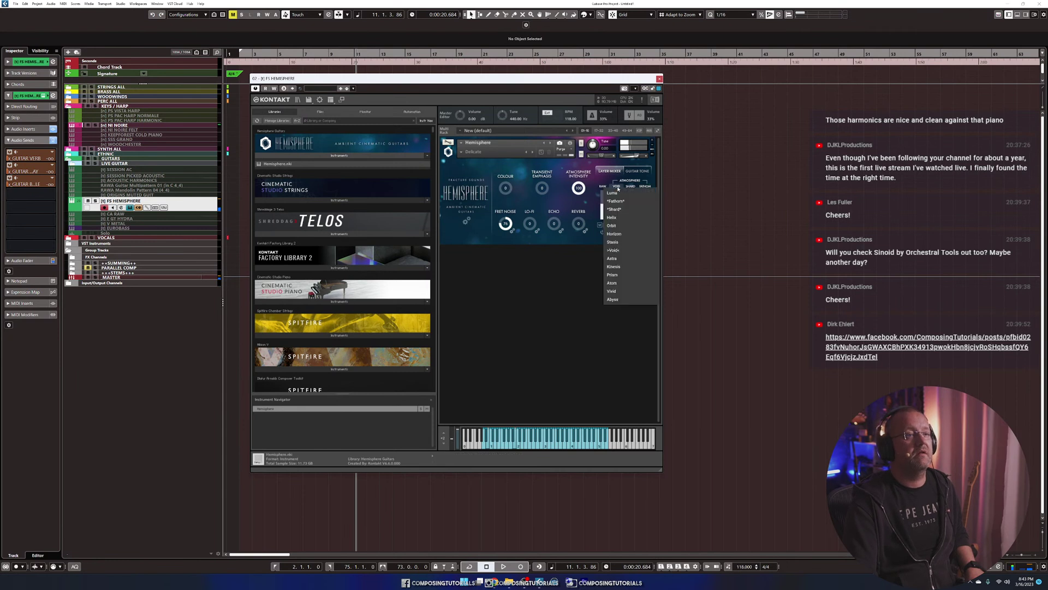
click(620, 258)
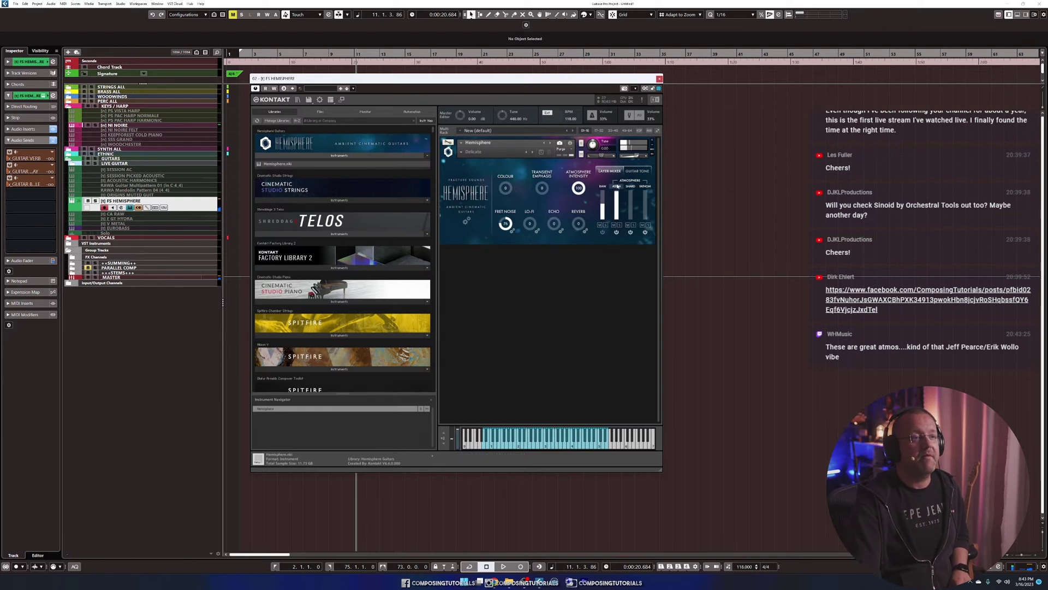
Audition the Kinesis, Prism and Vivid sounds in turn on the first atmosphere layer.
click(617, 187)
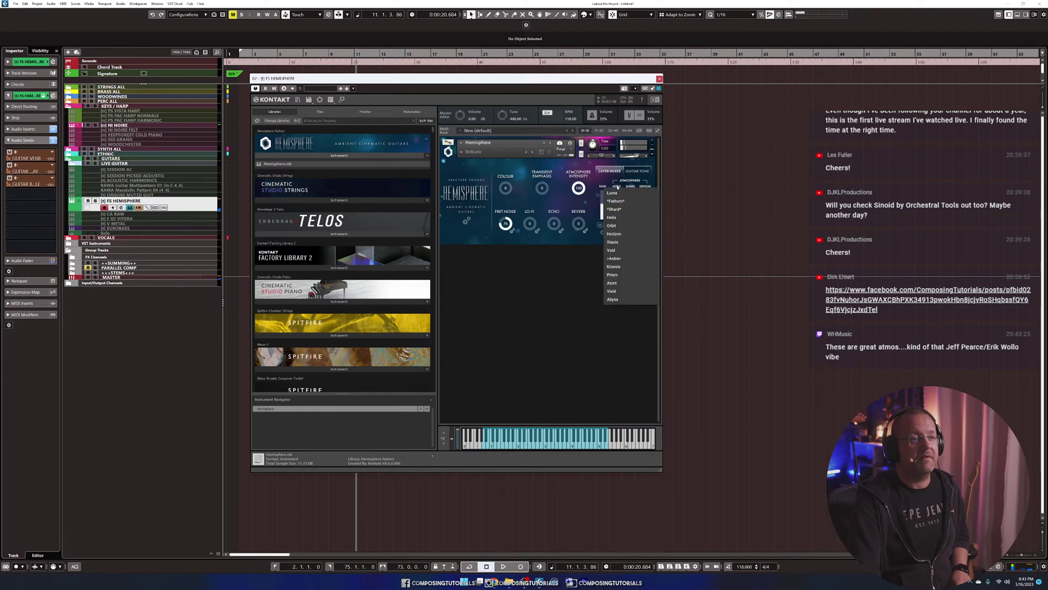
click(635, 267)
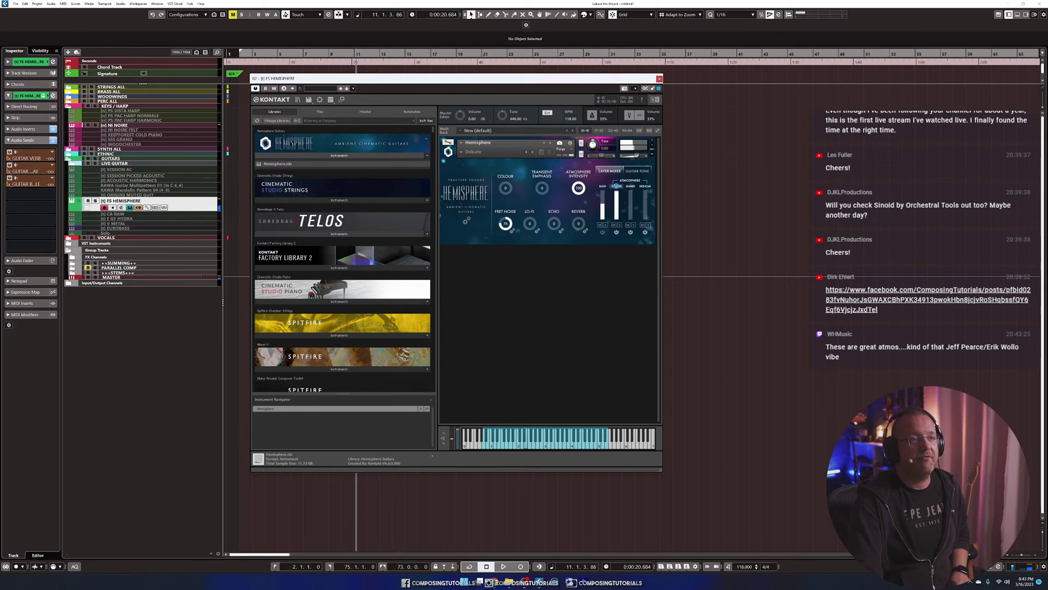
click(615, 186)
click(632, 244)
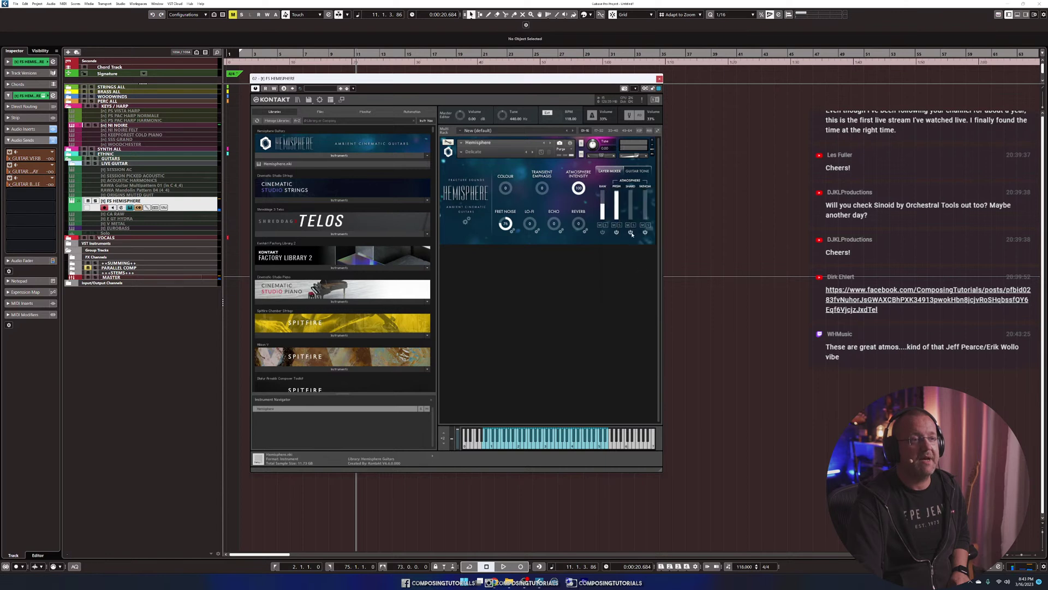
click(616, 187)
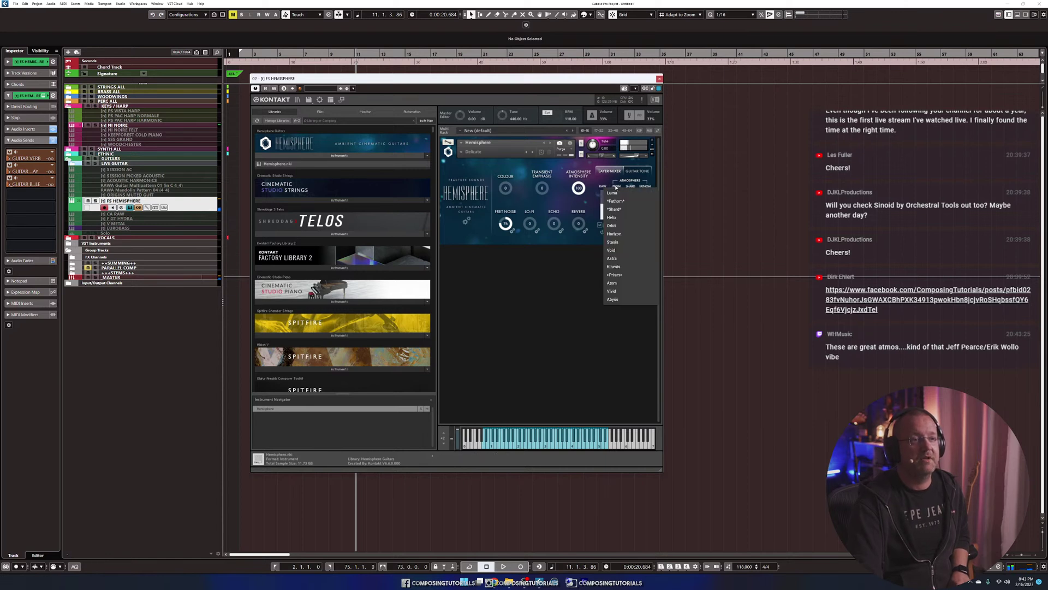
click(611, 291)
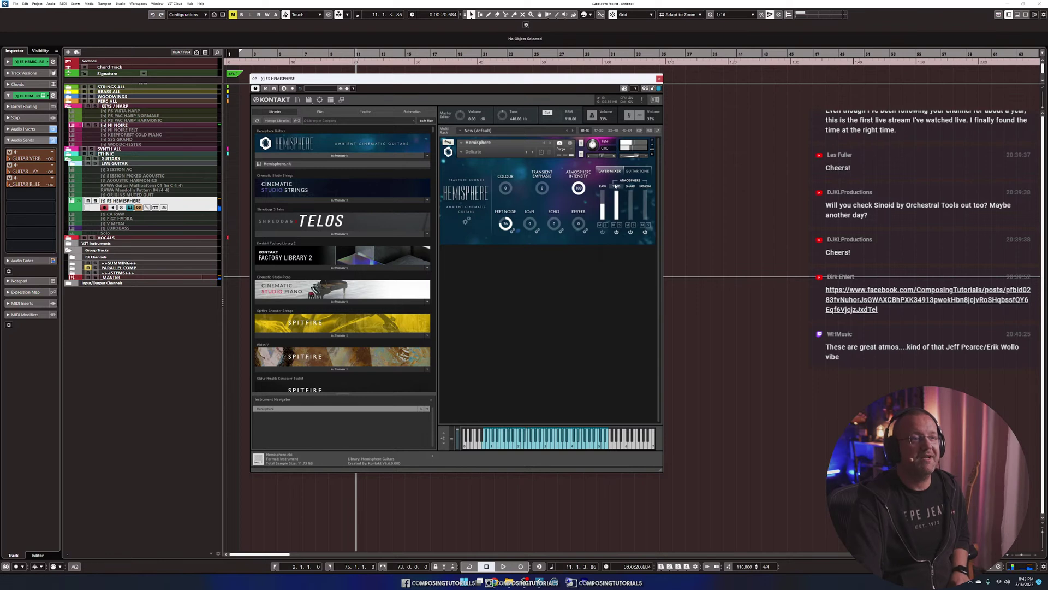
Set the second atmosphere layer to Void, raise its volume and lower the first atmosphere layer's volume.
click(616, 187)
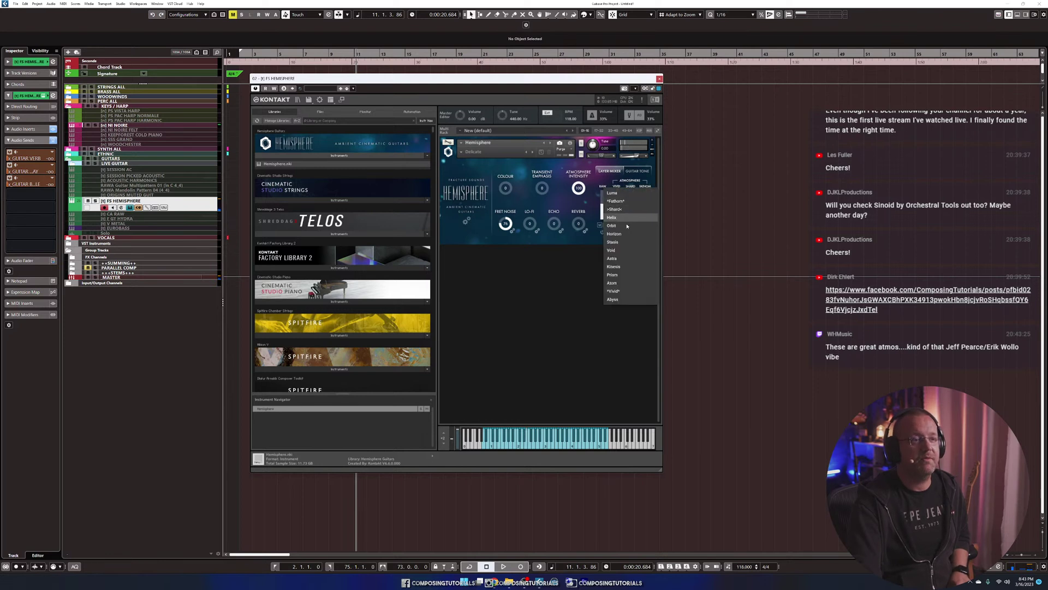
click(626, 250)
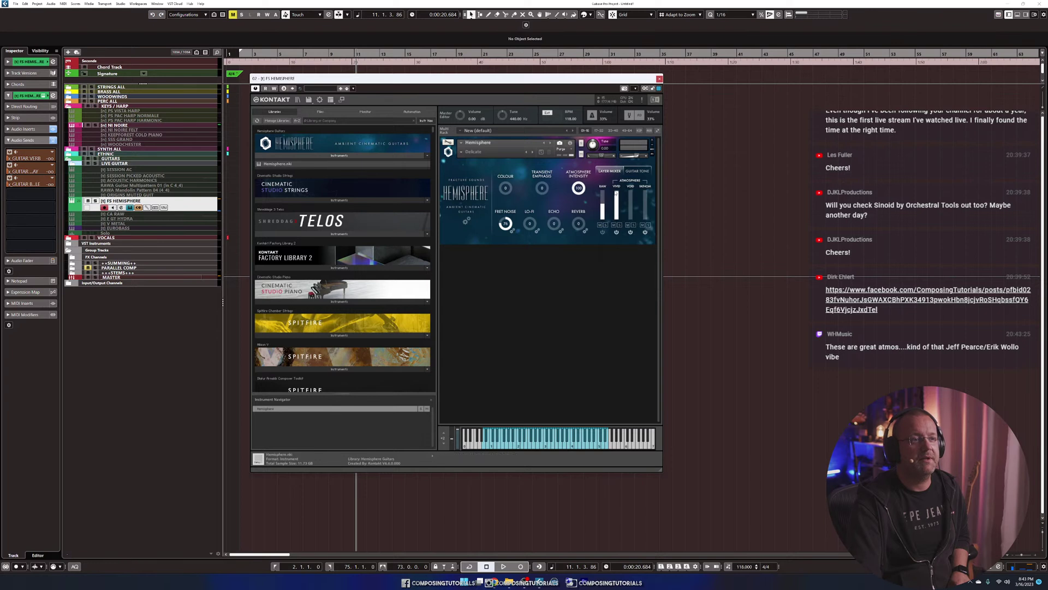
drag(631, 199, 616, 261)
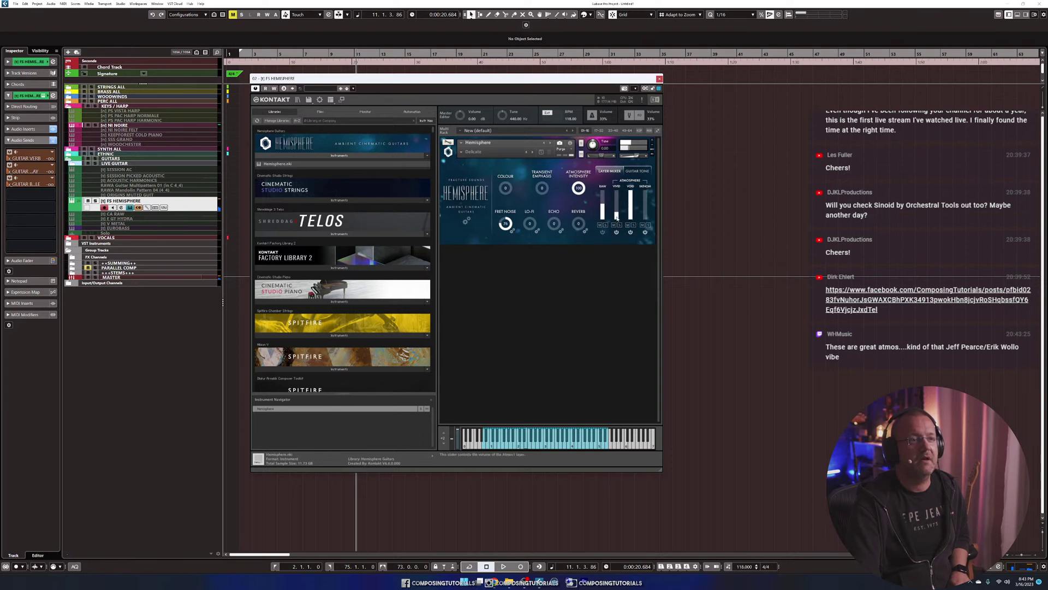
Change the second atmosphere layer to Astra and the third atmosphere layer to Shard.
click(630, 186)
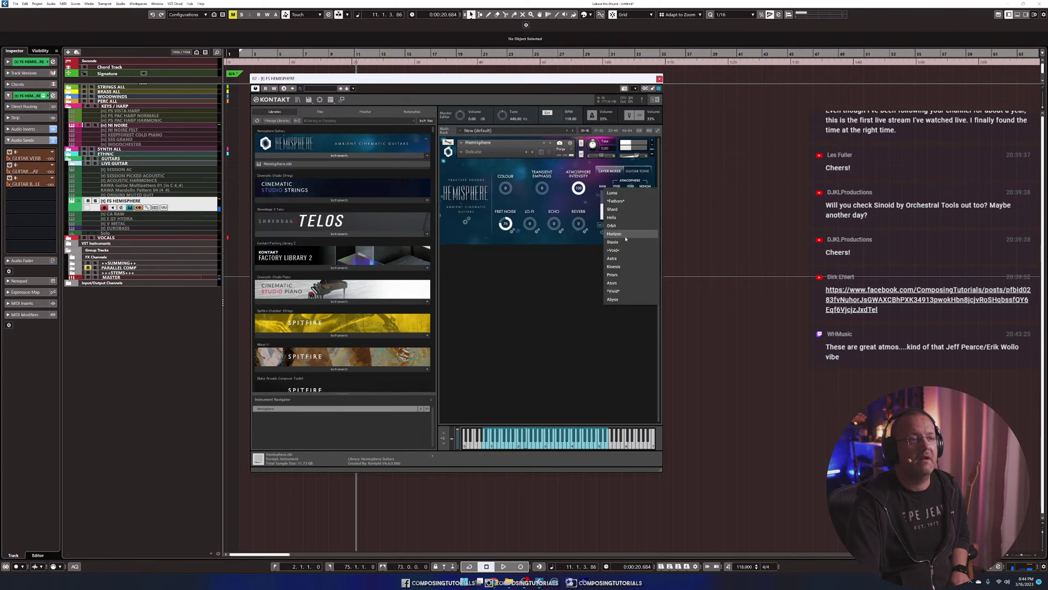
click(624, 259)
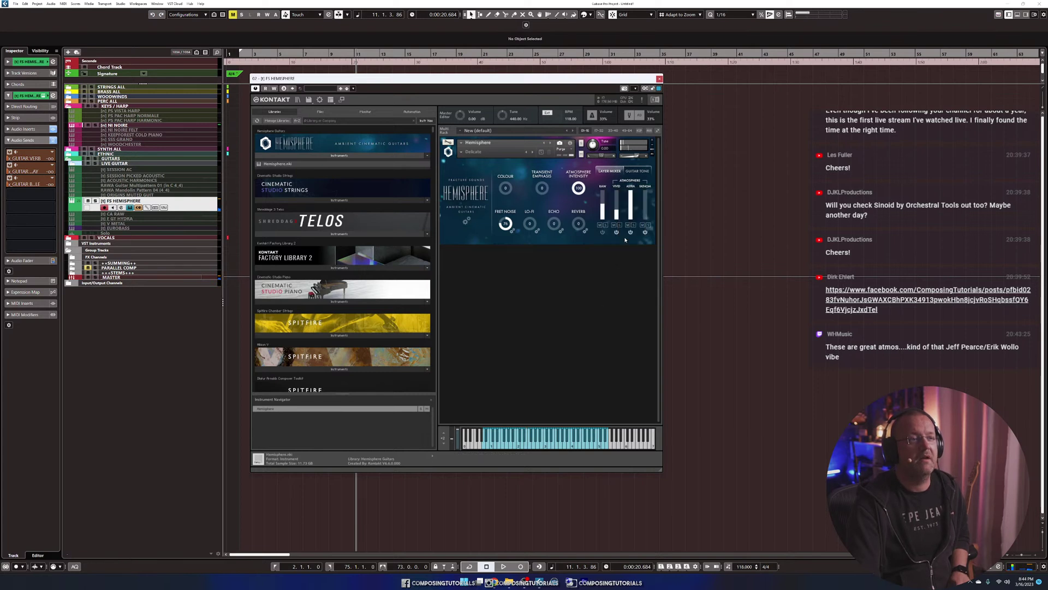
click(630, 186)
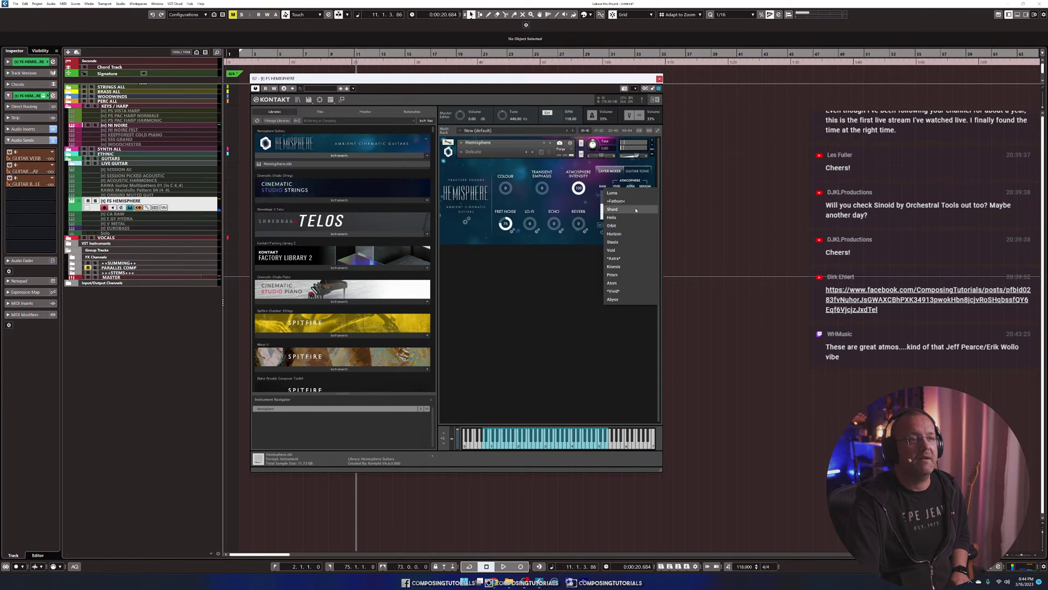
click(635, 210)
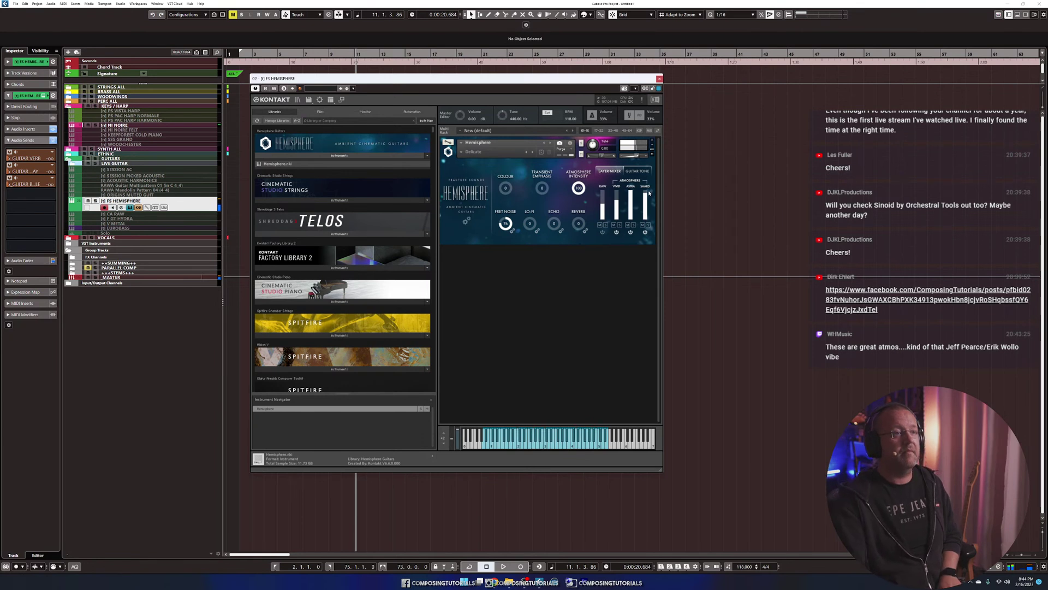
Turn up the echo and reverb amounts and set the reverb type to Shimmer.
drag(554, 223, 577, 195)
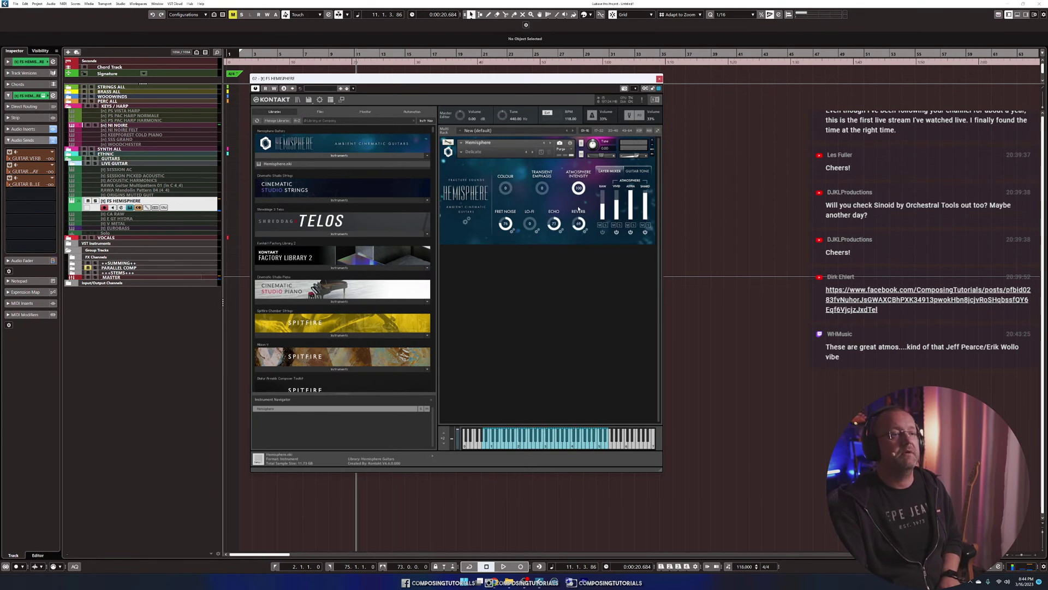
click(585, 231)
click(505, 204)
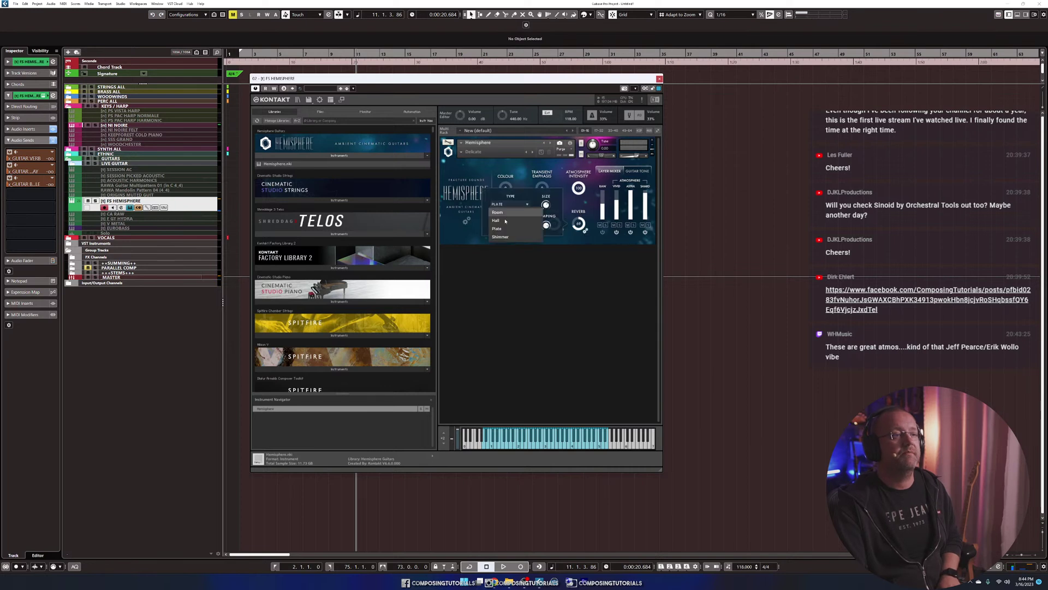
click(500, 236)
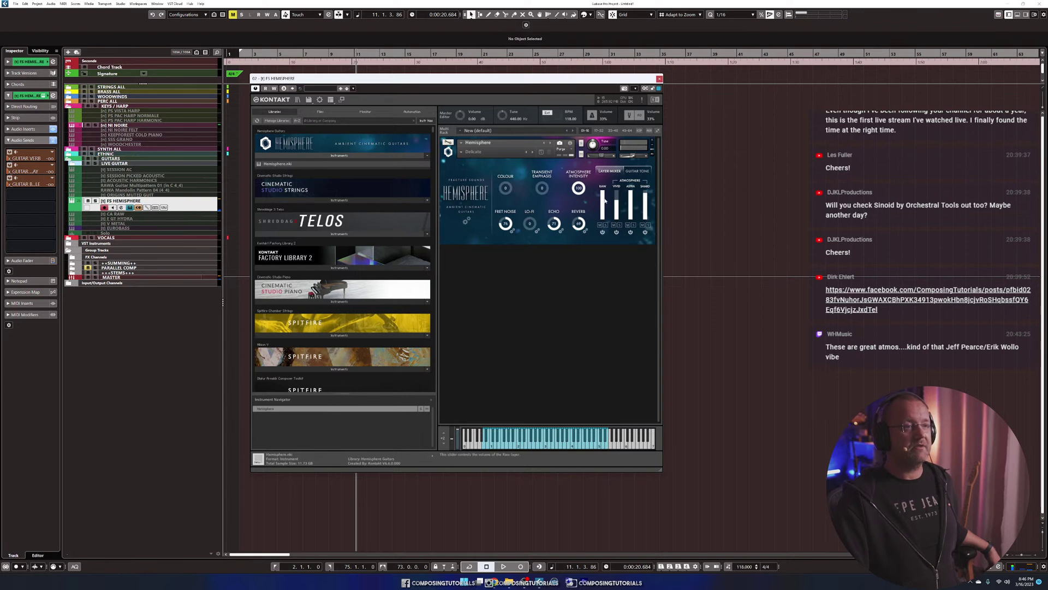
Lower the atmosphere intensity, turn up the lo-fi effect and set its speaker type to Car Radio.
drag(579, 189, 528, 232)
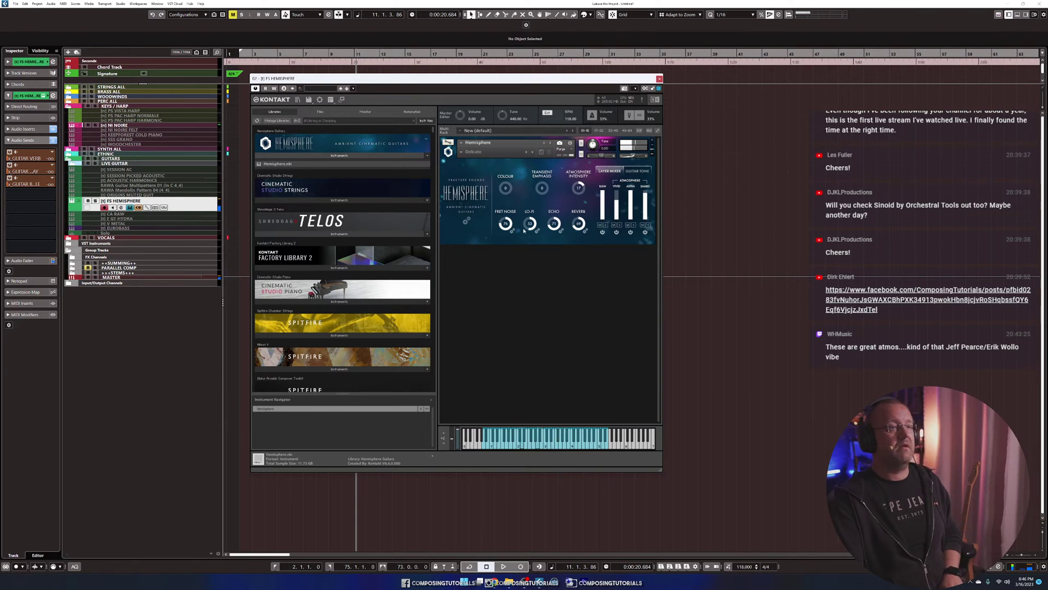
drag(529, 224, 529, 214)
click(537, 231)
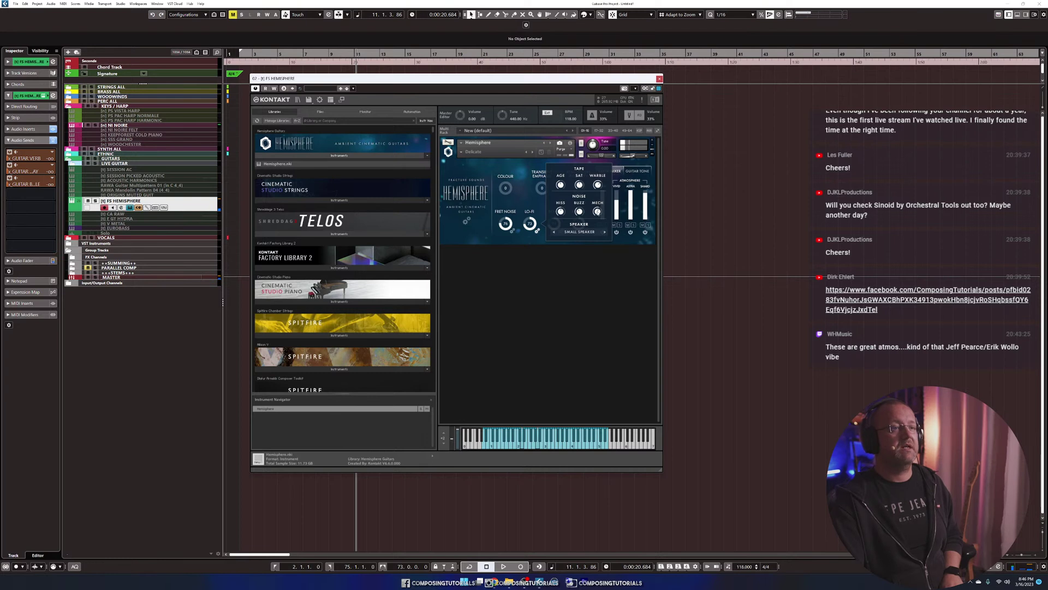
click(604, 232)
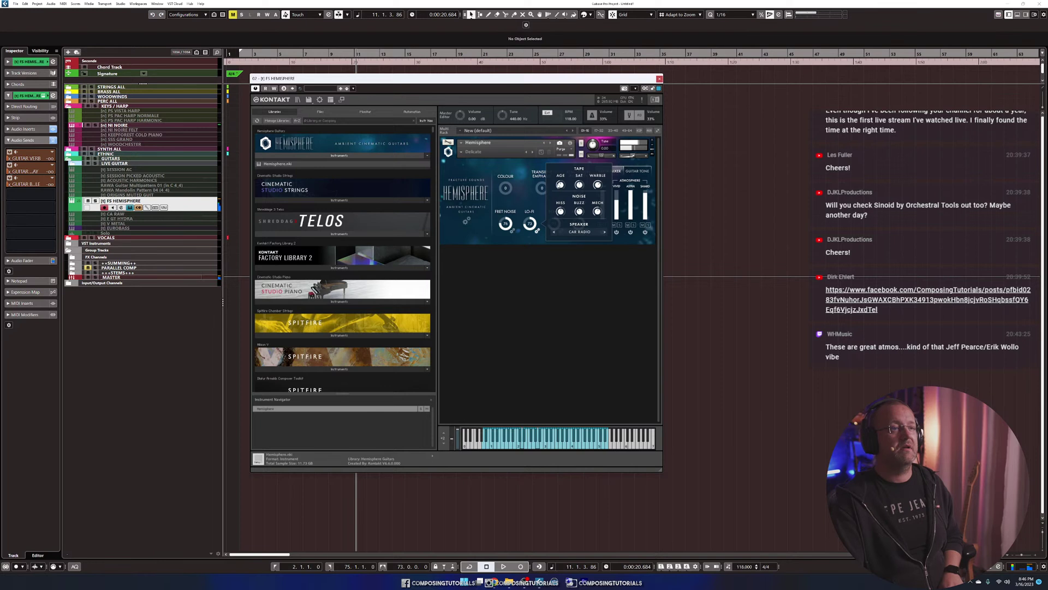
click(537, 230)
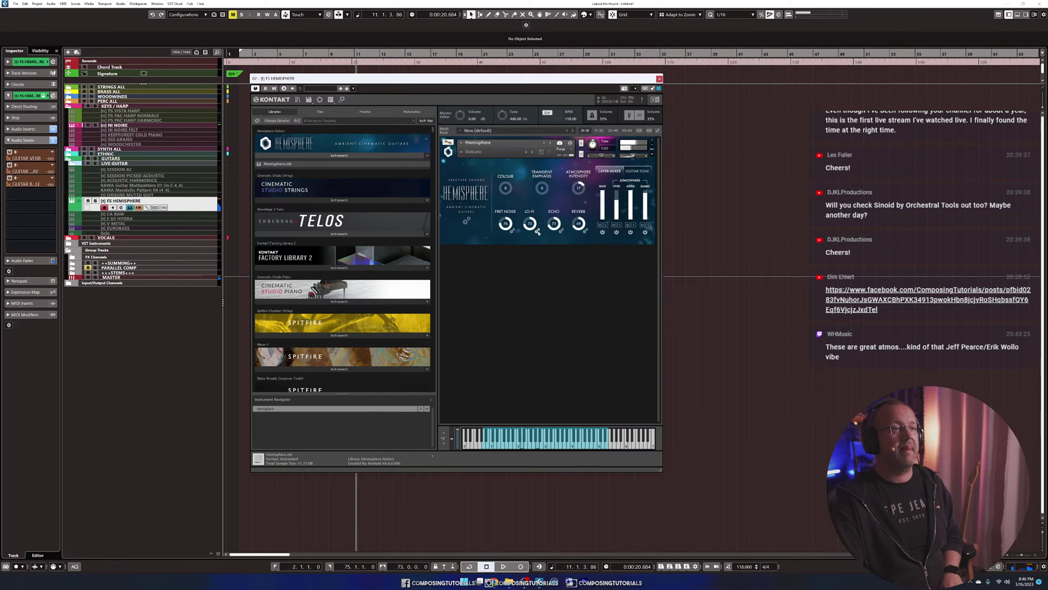
scroll(526, 229, down, 3)
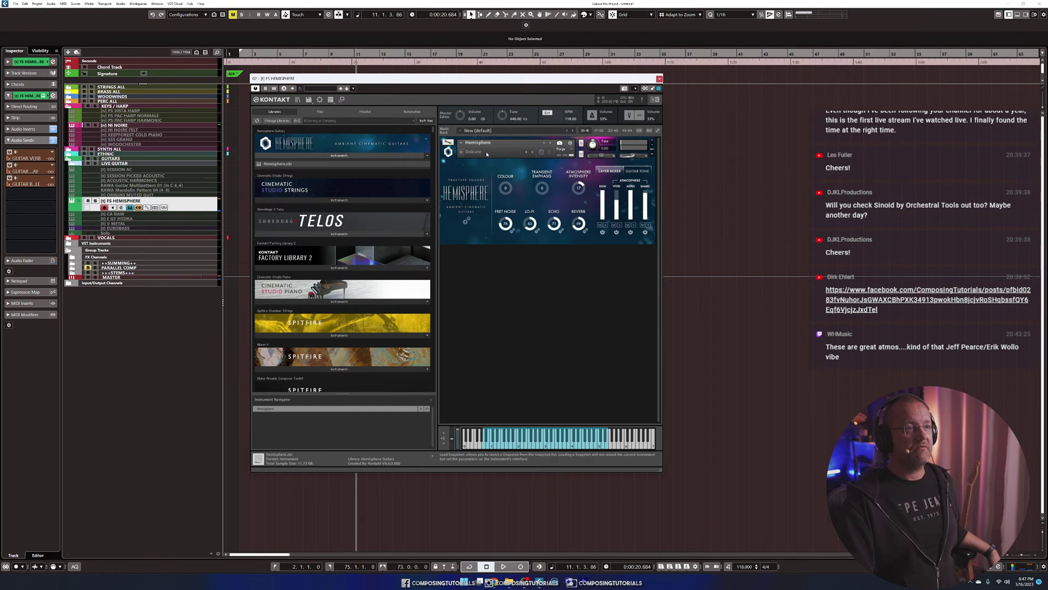
Load the Beefy snapshot from the Basic category, then audition the Bright snapshot.
click(462, 155)
mouse_move(480, 159)
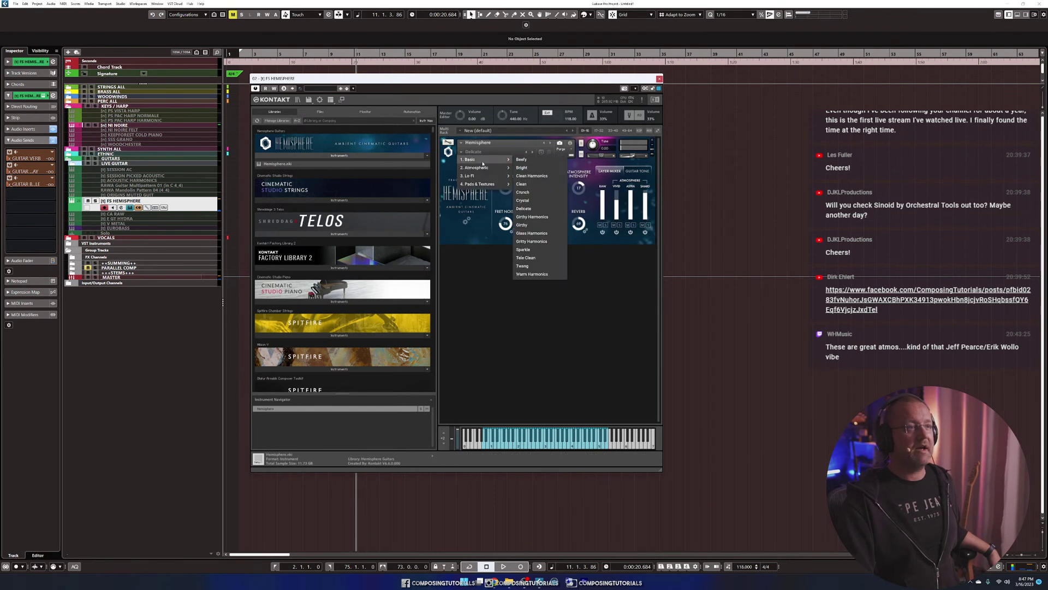
click(538, 160)
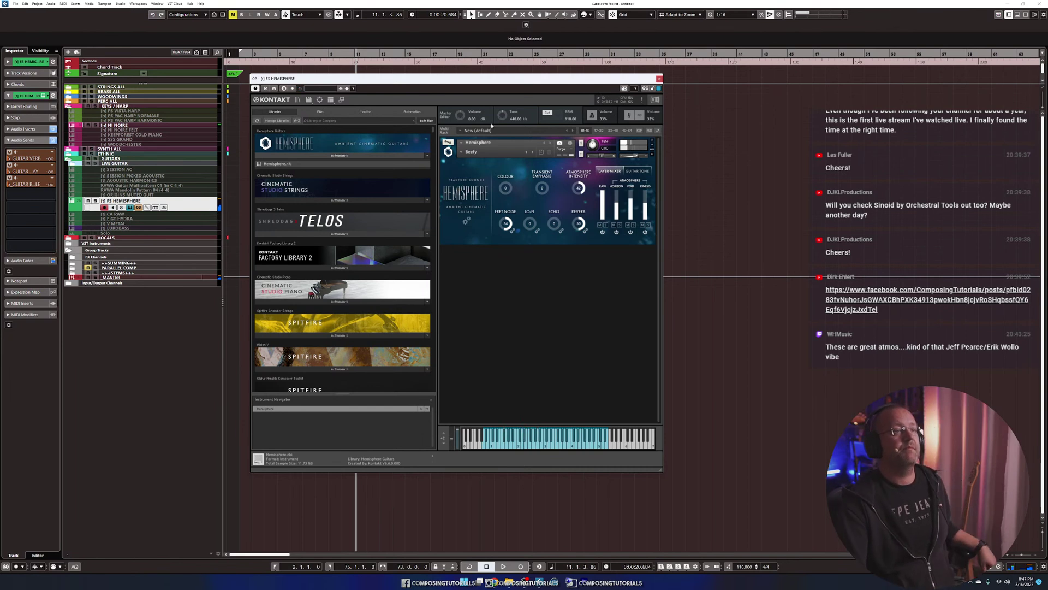
click(533, 153)
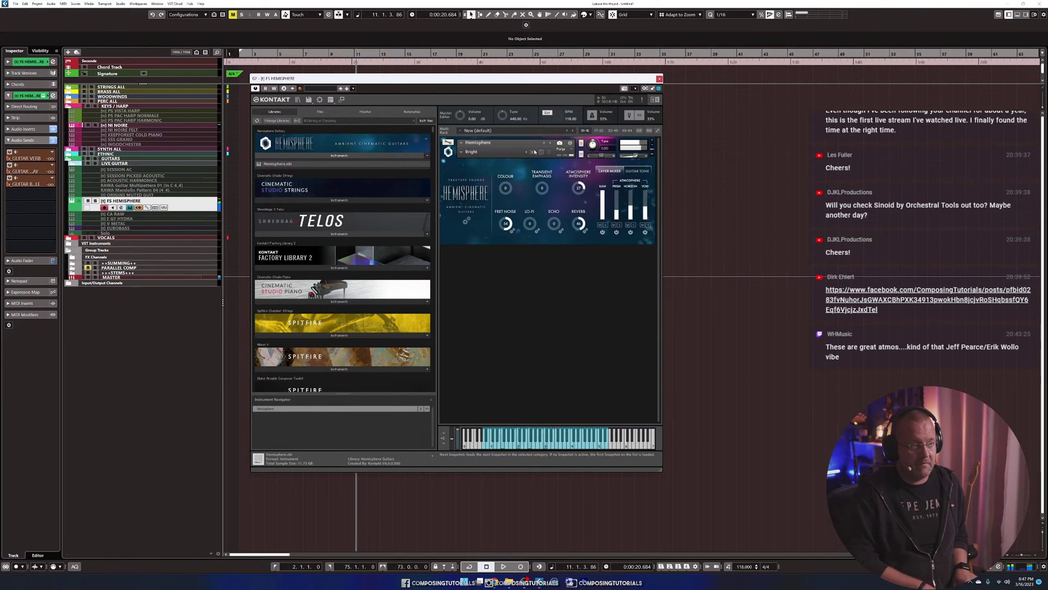
Load the Tele Clean snapshot from the Basic category.
click(473, 151)
mouse_move(476, 159)
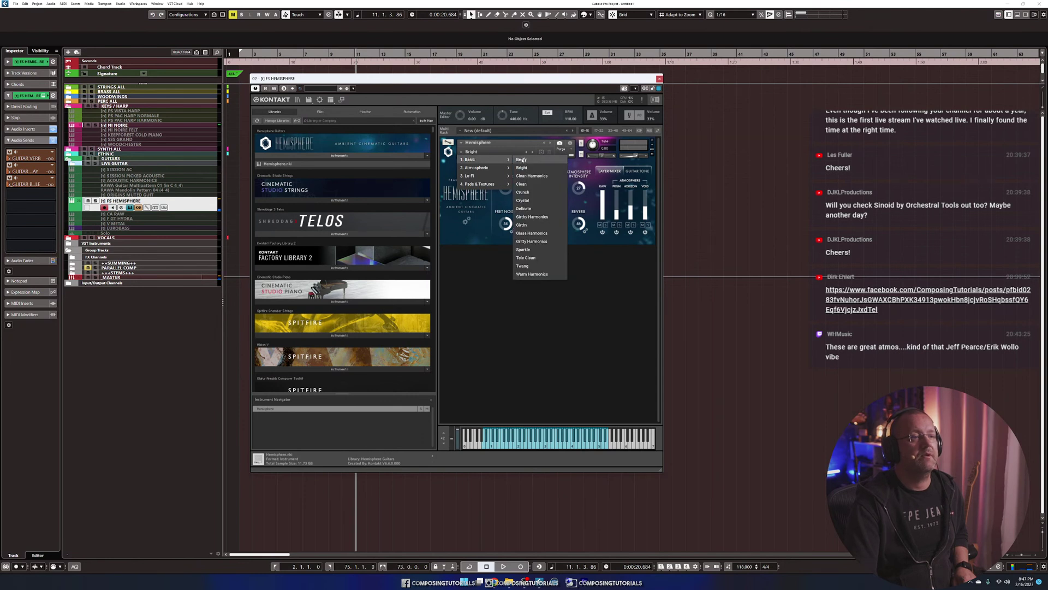
click(526, 258)
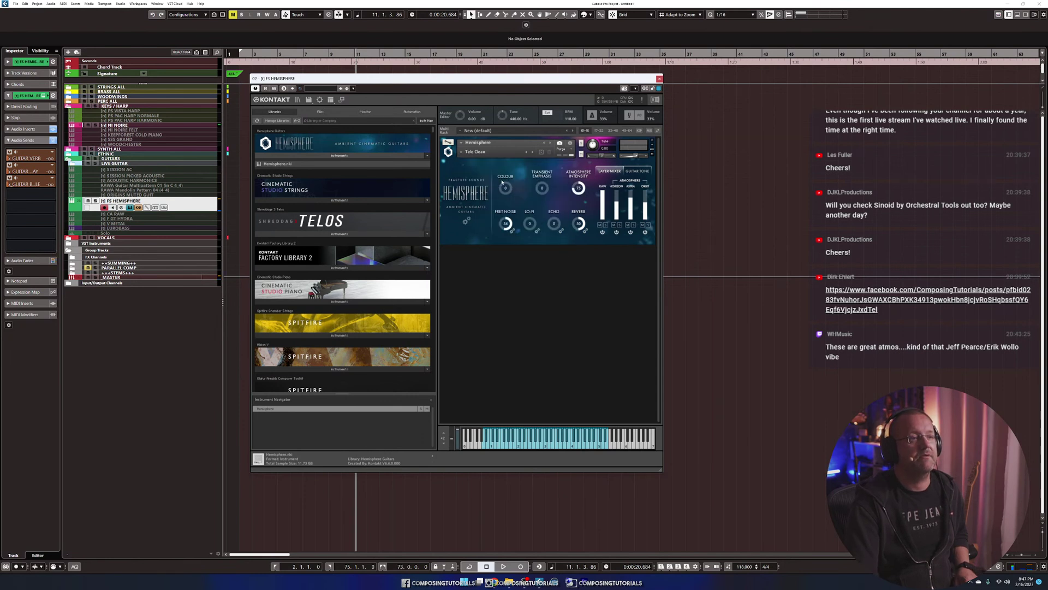
Audition the A Safe Place and Alone snapshots from the Atmospheric category.
click(474, 151)
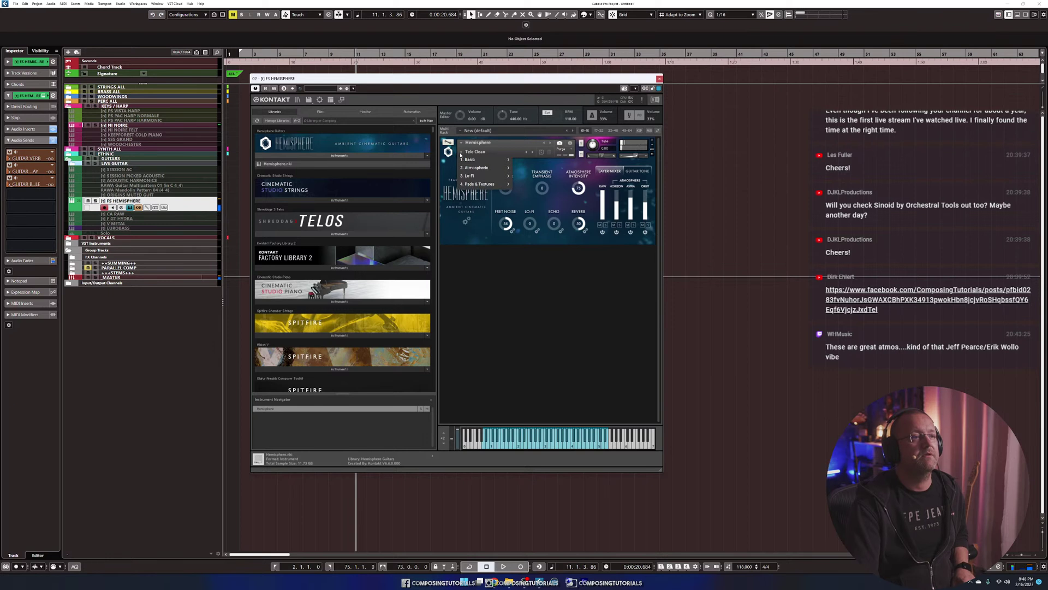
mouse_move(492, 168)
click(528, 168)
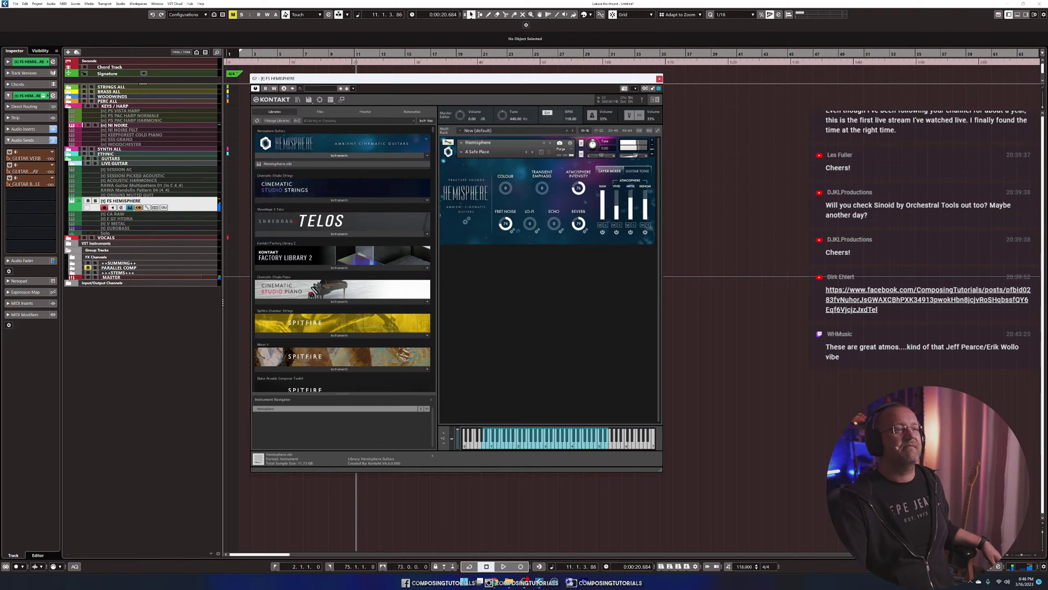
click(531, 153)
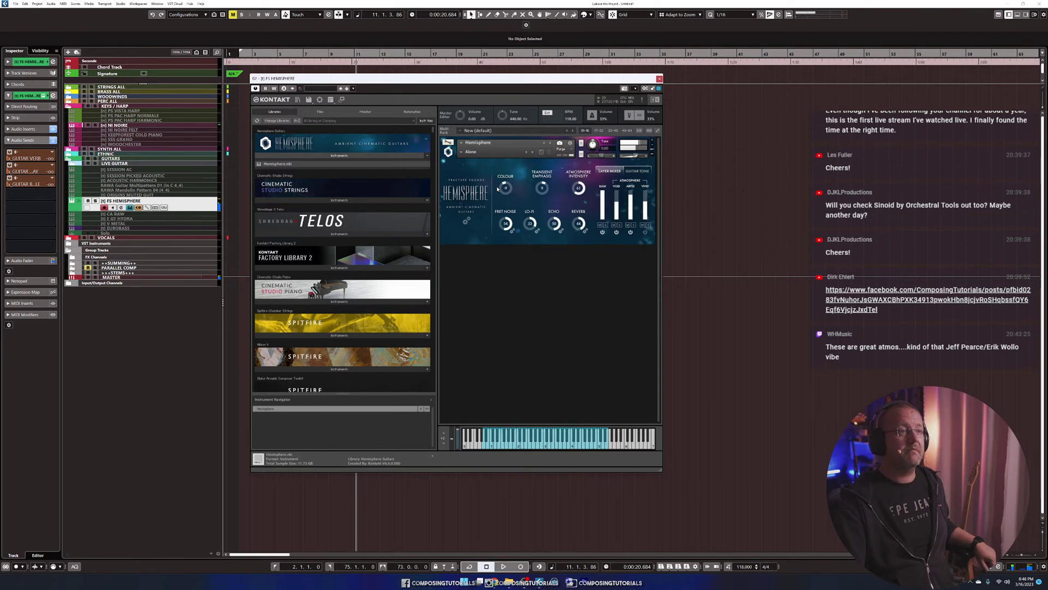
Load the On Broken Glass snapshot from the Atmospheric category.
click(475, 152)
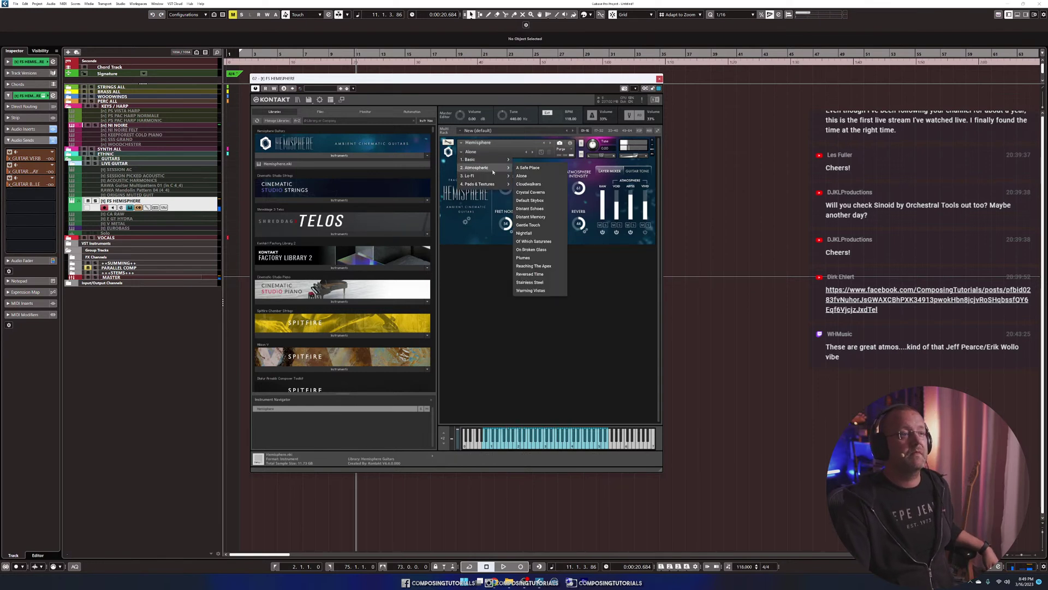
mouse_move(495, 170)
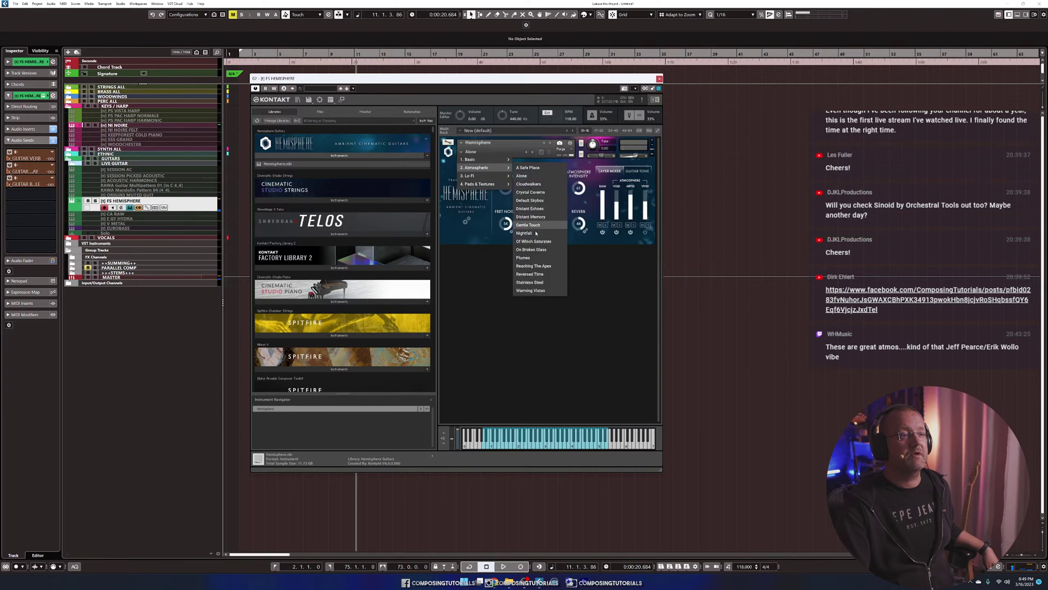
click(532, 249)
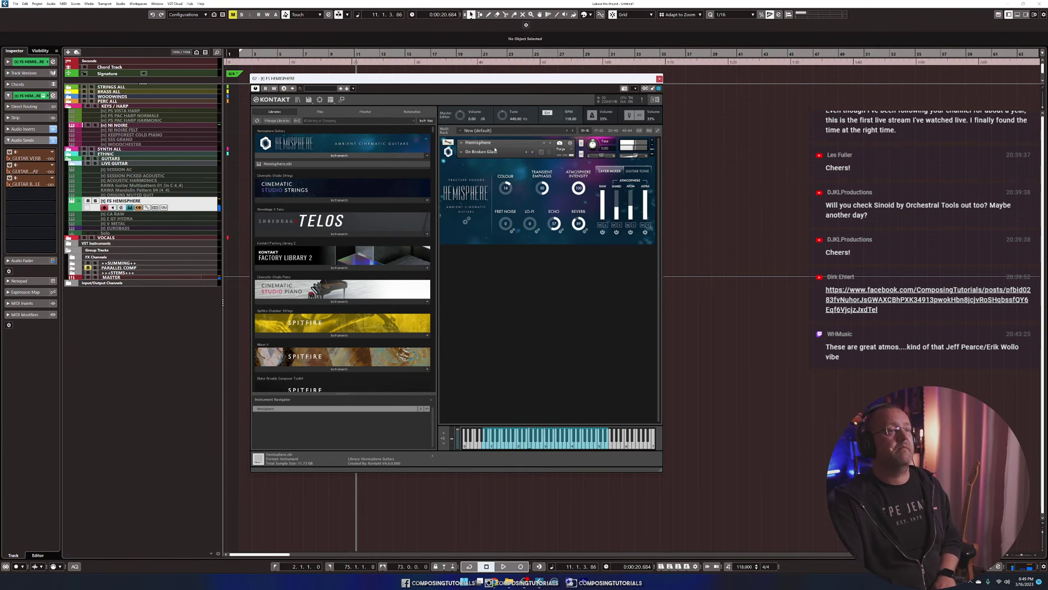
Audition the Asleep, Dodgy Cable and Dreamy Vibes snapshots in turn from the Lo-Fi category.
click(461, 153)
mouse_move(480, 175)
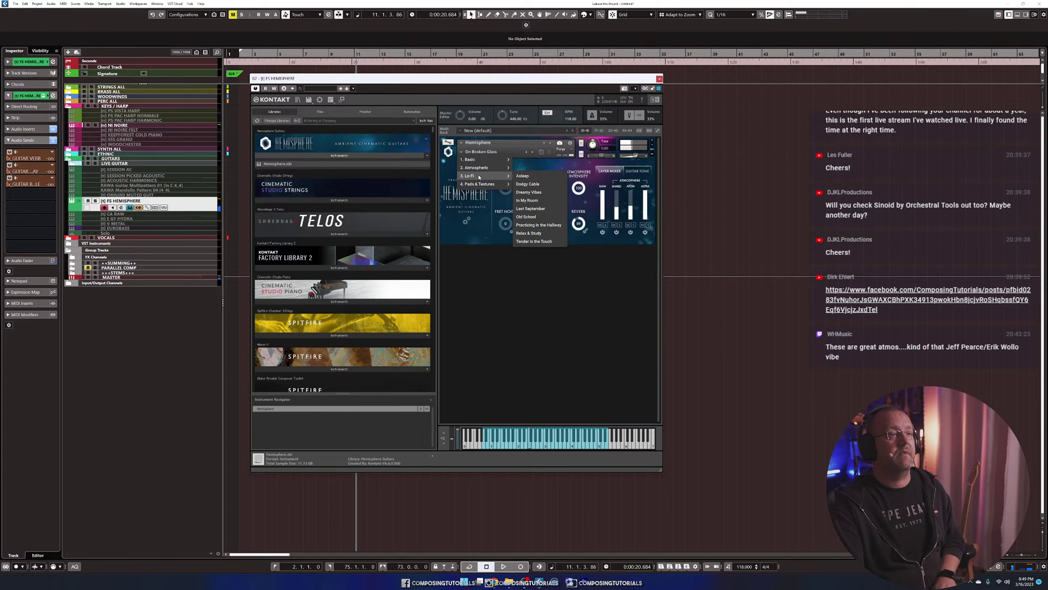
click(524, 176)
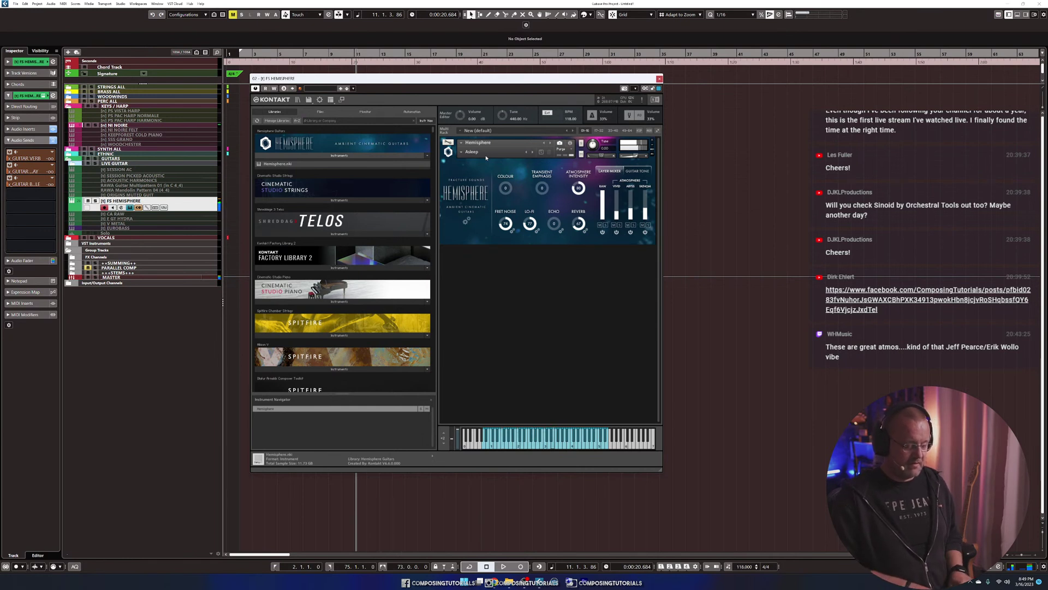
click(534, 152)
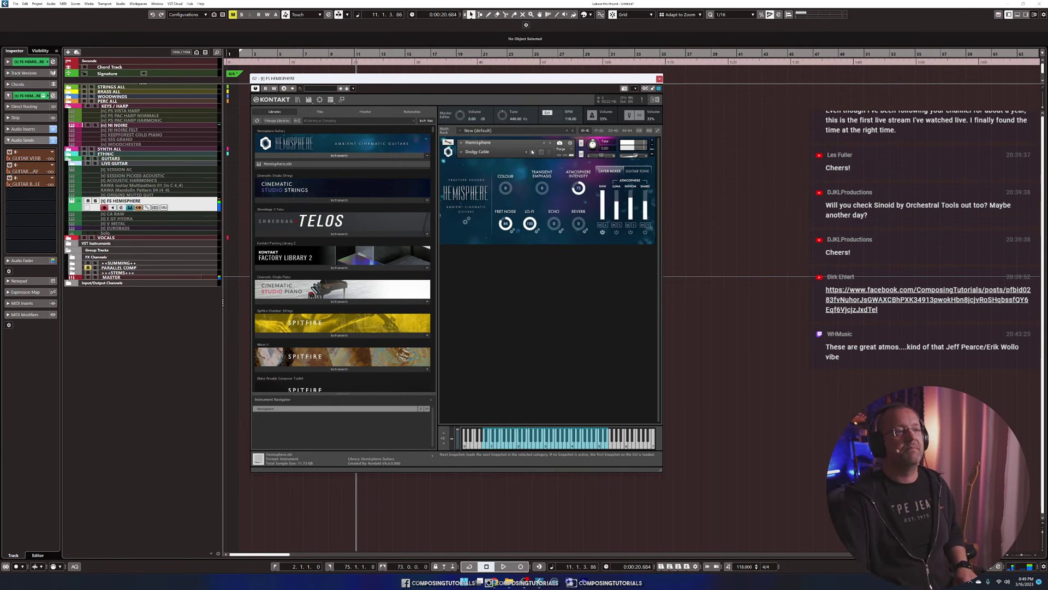
click(533, 153)
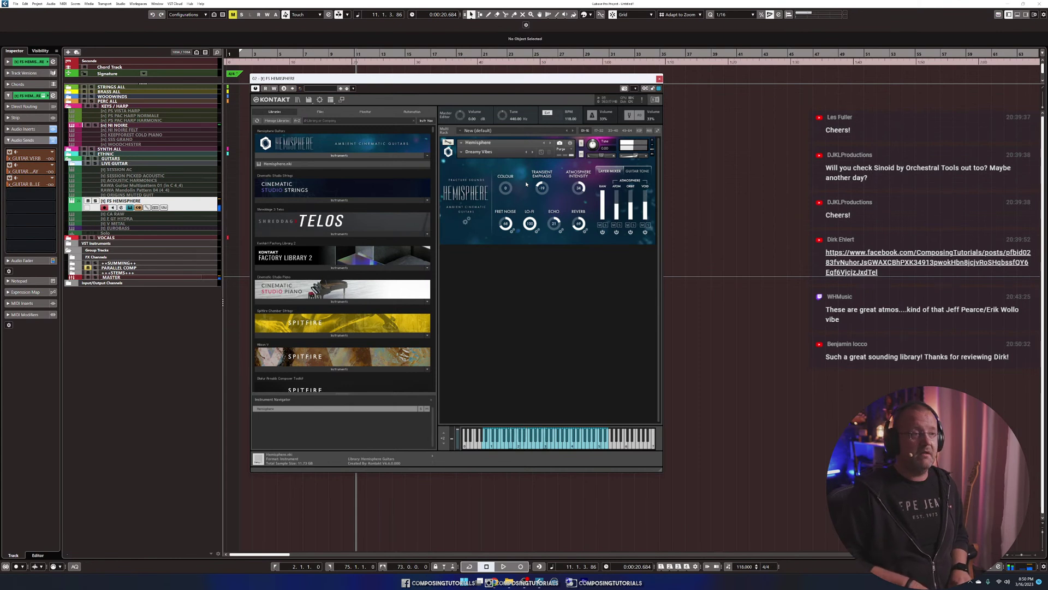
Audition the In My Room and Tender is the Touch snapshots from the Lo-Fi category.
click(533, 153)
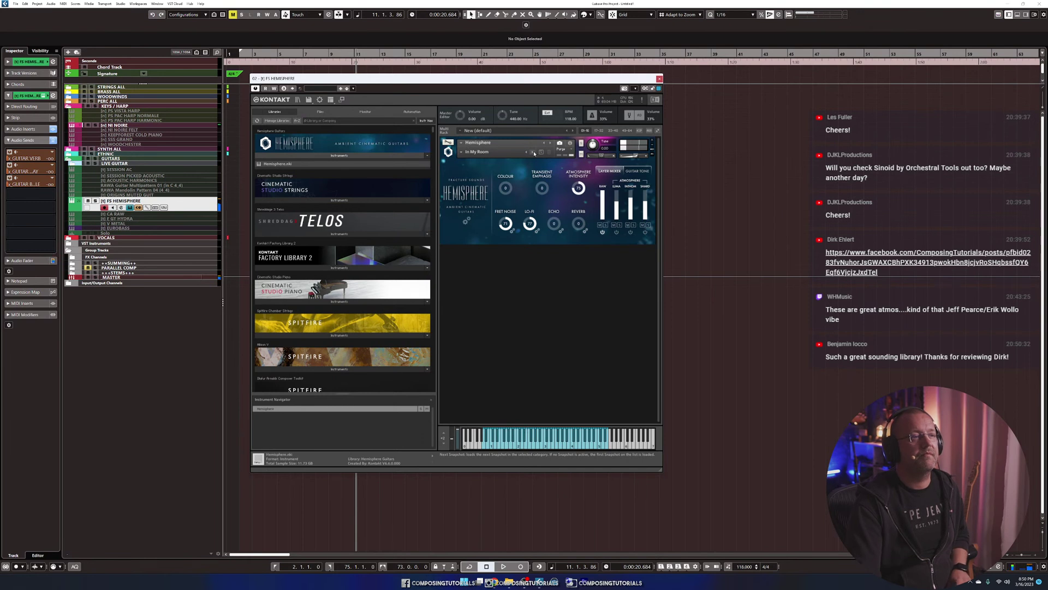
click(470, 152)
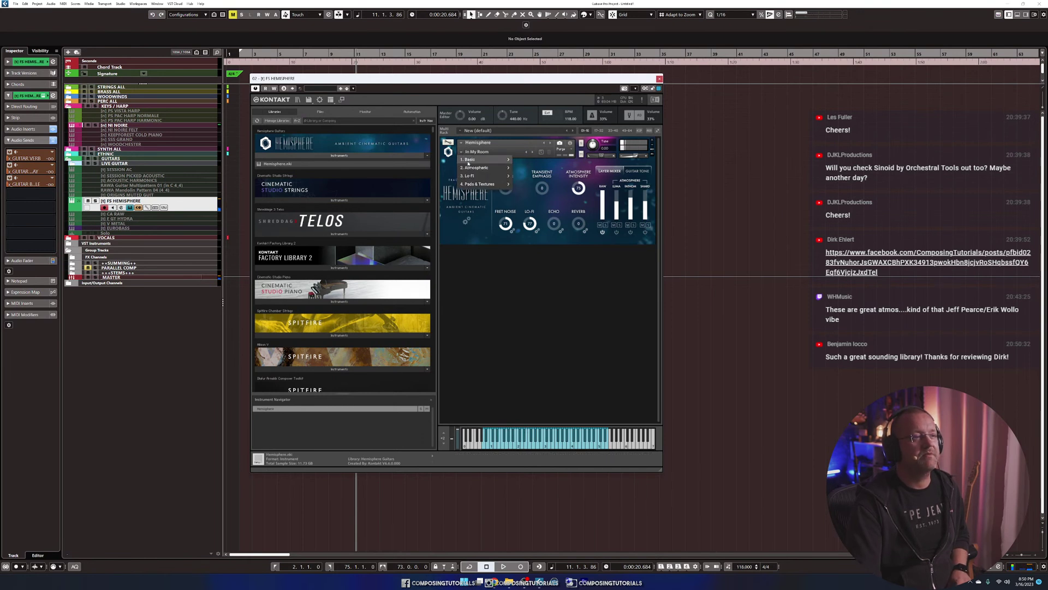
mouse_move(482, 176)
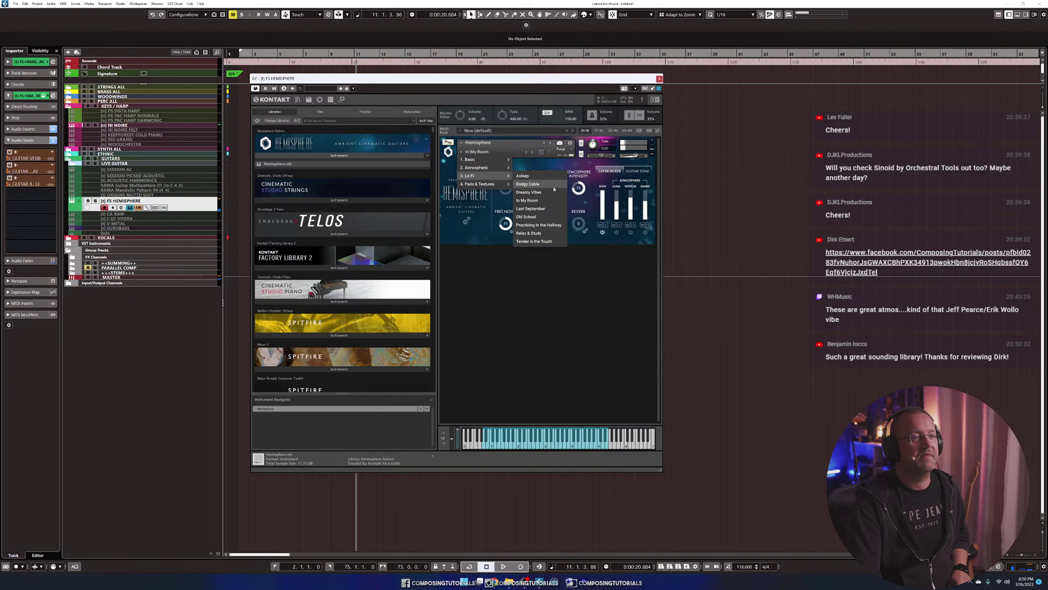
click(533, 240)
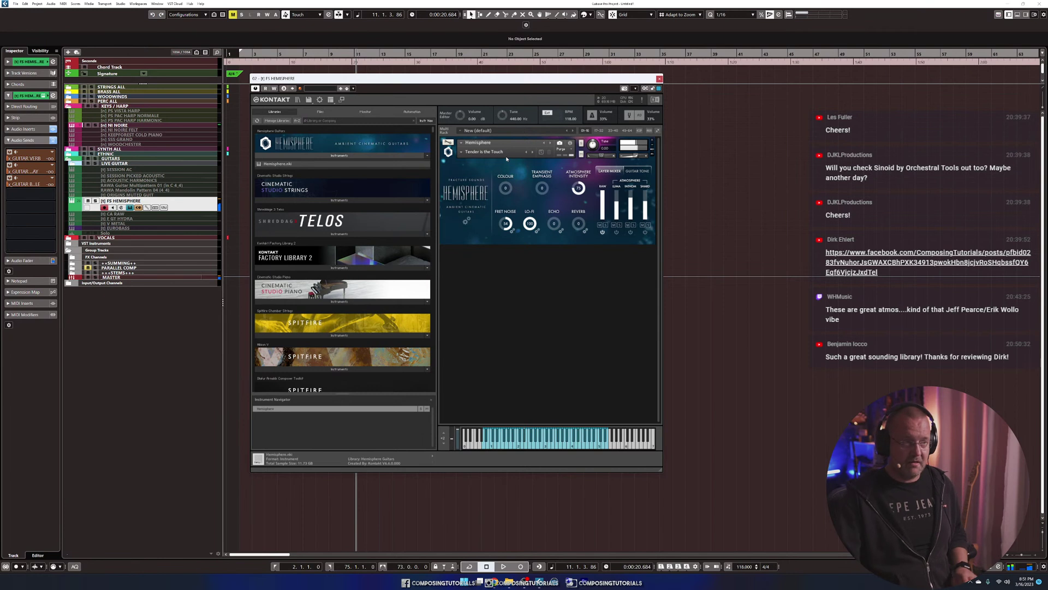
Audition the Afterglow, Alien Transmission and Celestial Orchestra snapshots in turn from the Pads & Textures category.
click(532, 152)
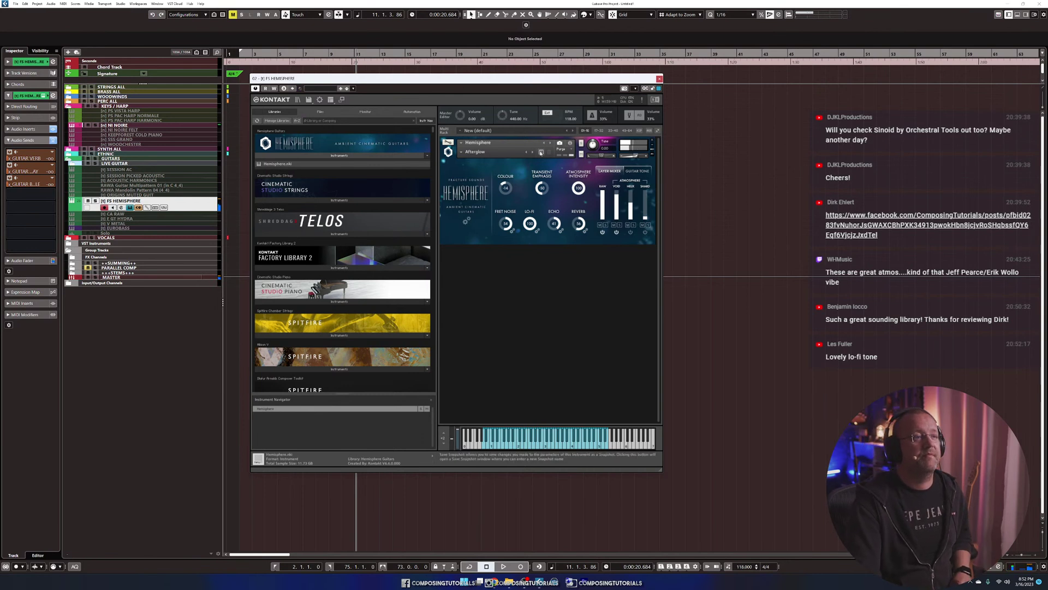
click(534, 152)
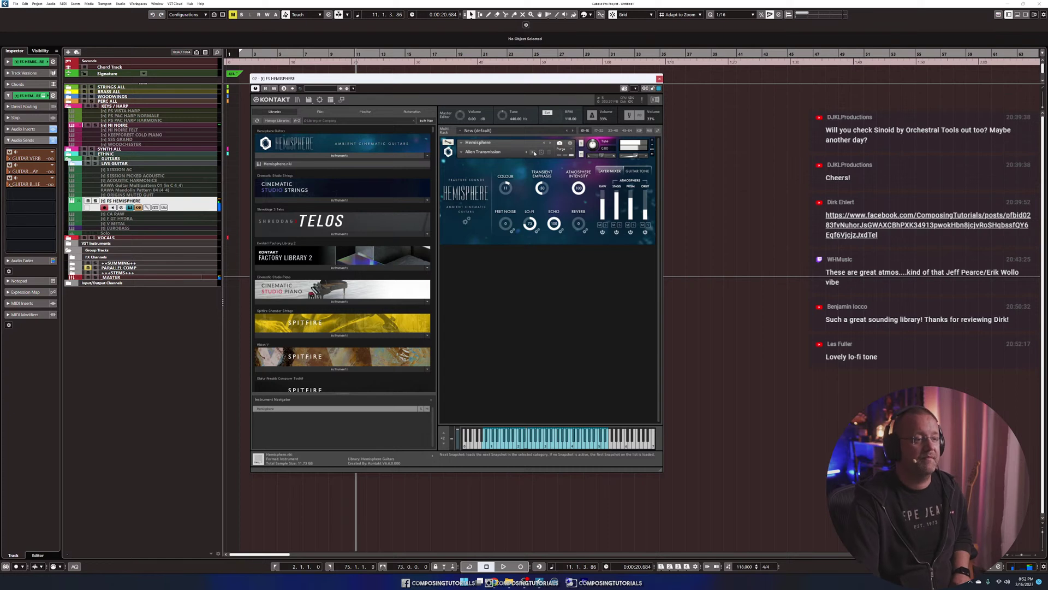
click(534, 153)
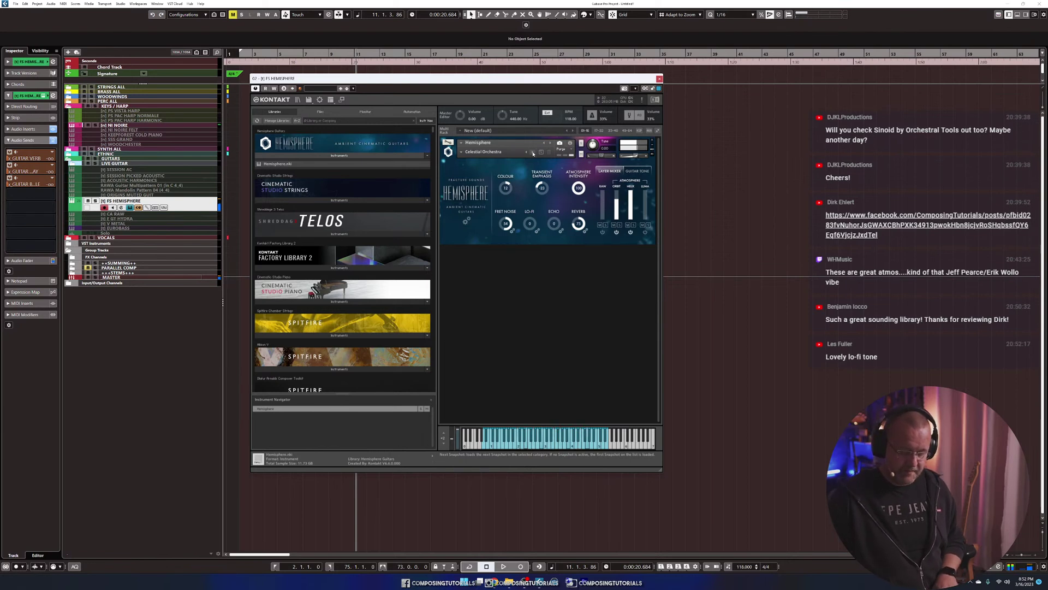
Load the Solstice snapshot from the Pads & Textures category.
click(464, 153)
mouse_move(486, 189)
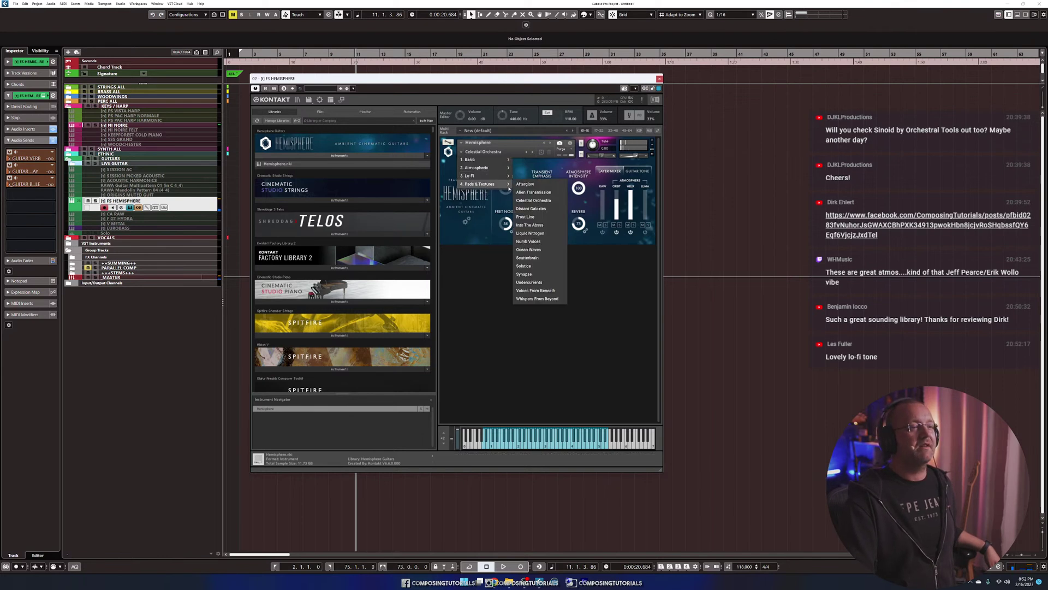
click(523, 266)
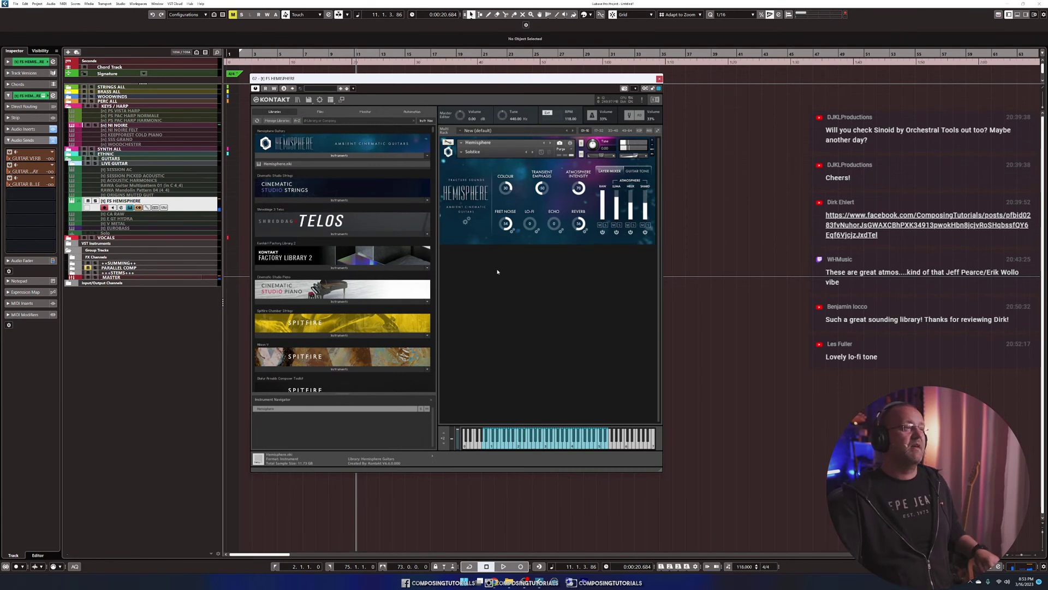
click(473, 151)
mouse_move(475, 159)
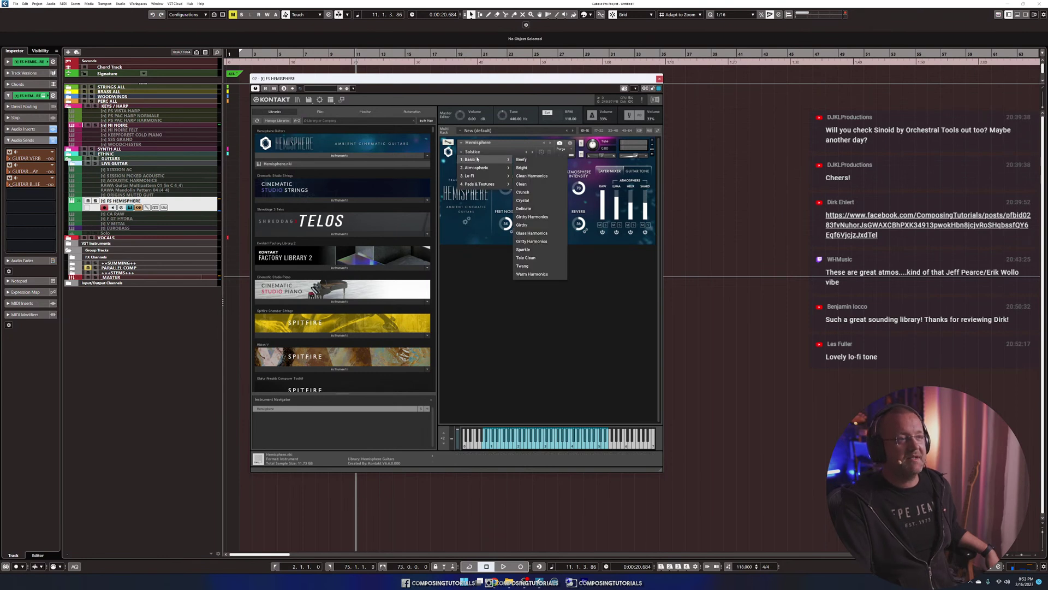
click(462, 201)
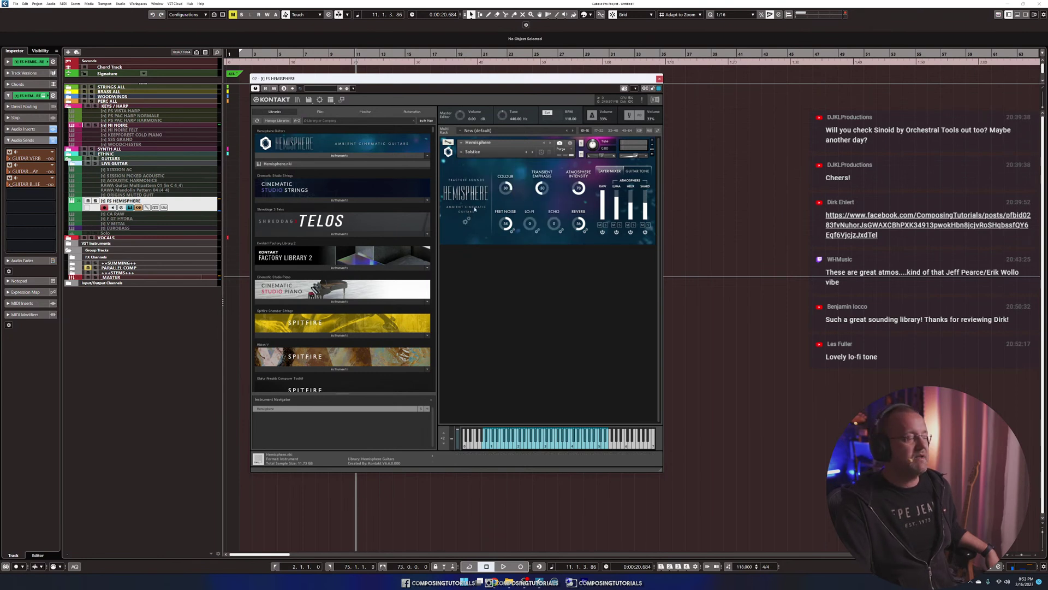
mouse_move(491, 582)
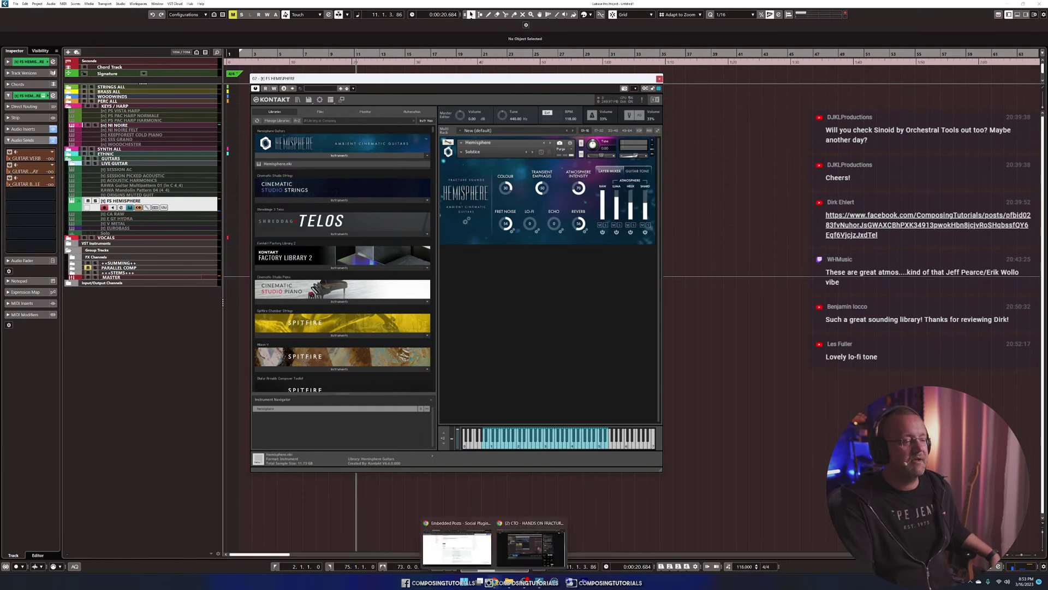
mouse_move(513, 559)
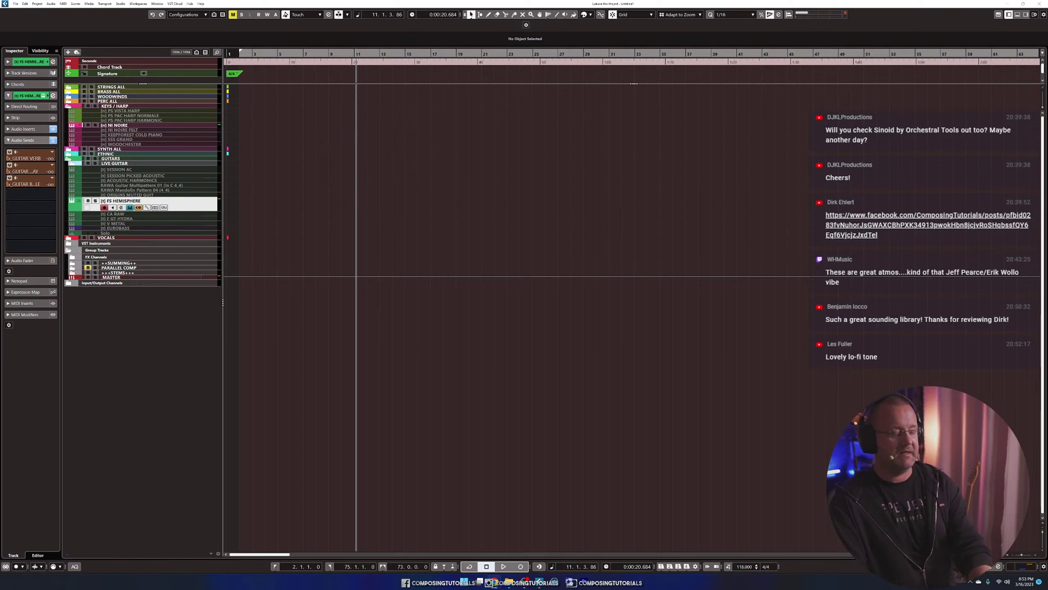
Reopen the FS Hemisphere track's instrument window and load the Beefy snapshot from the Basic category.
click(130, 207)
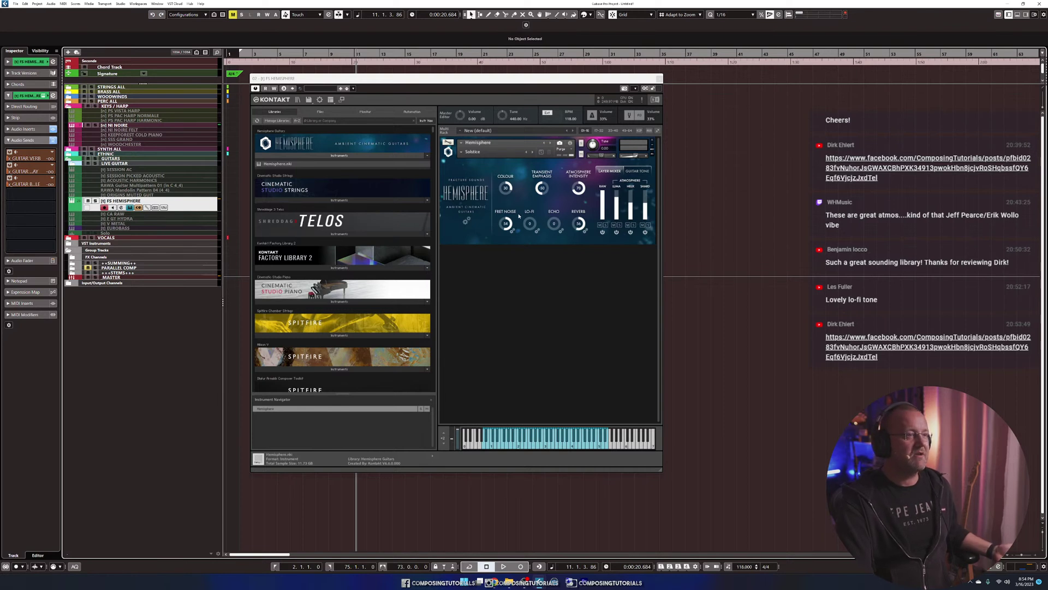
click(463, 152)
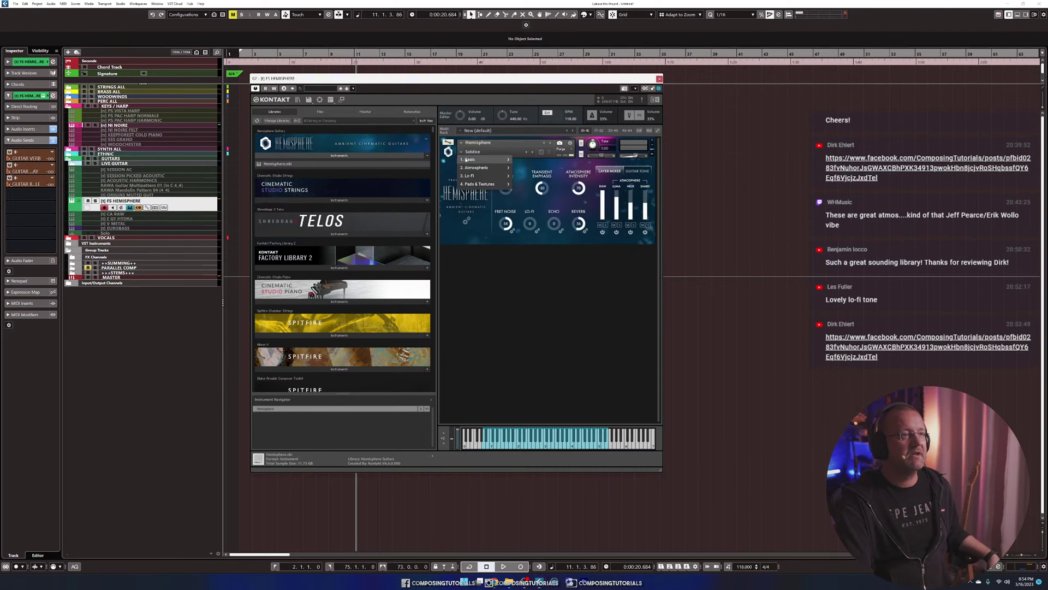
click(519, 160)
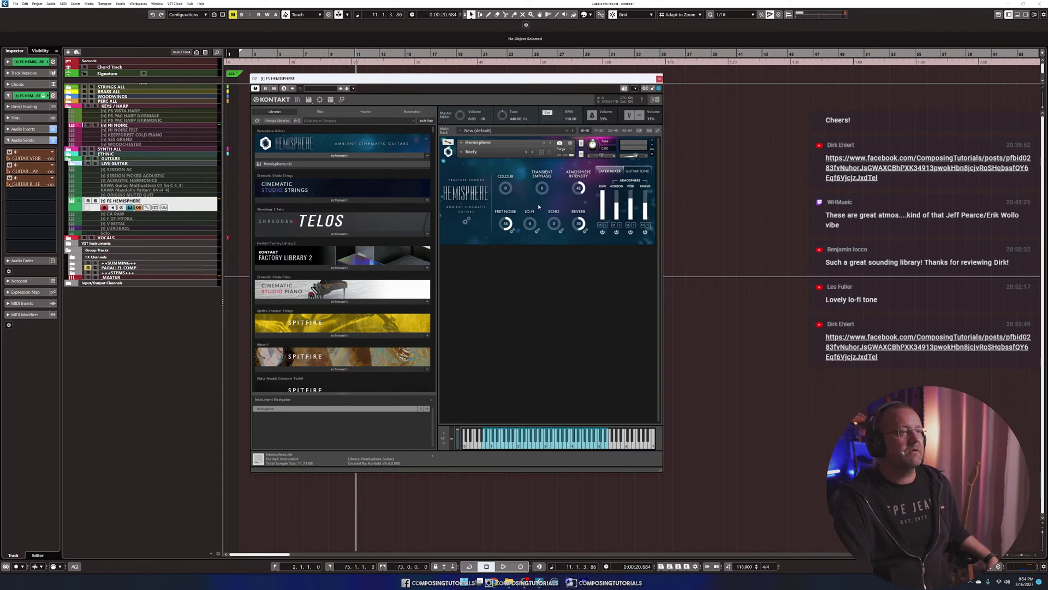
Load the Gentle Touch snapshot from the Atmospheric category.
click(469, 152)
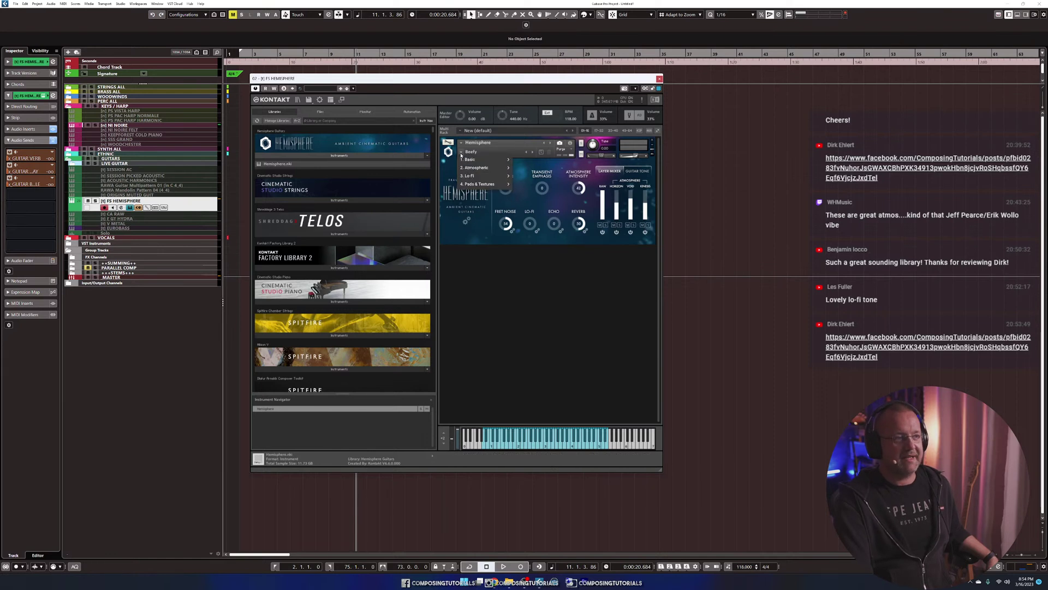
mouse_move(480, 167)
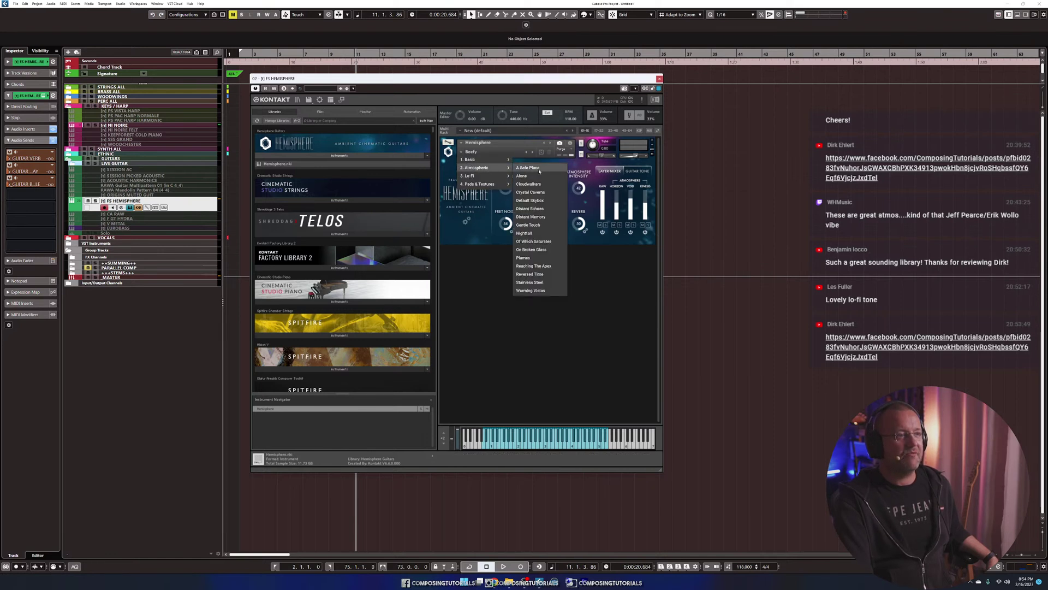
click(527, 225)
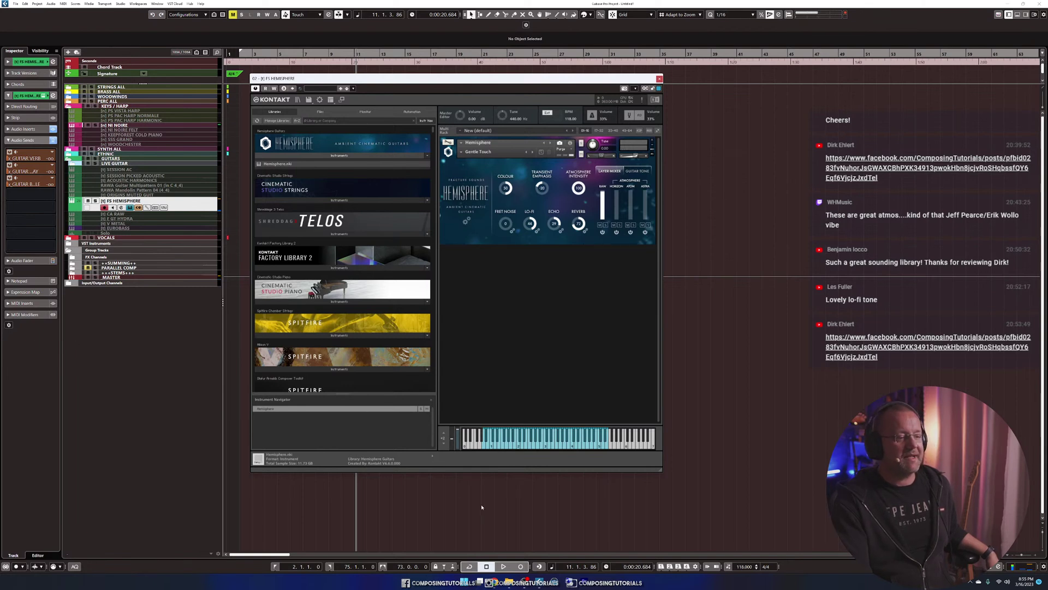
Leave the Kontakt window for the Composing Tutorials Online Facebook page in the browser and dismiss its Embed Post dialog.
mouse_move(490, 582)
click(660, 79)
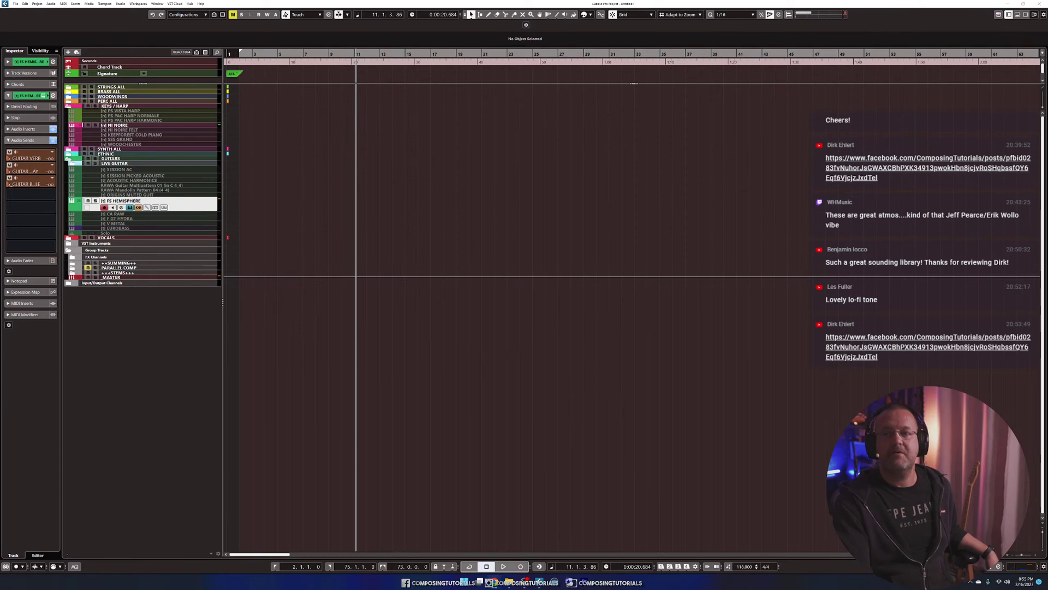
key(super+shift+Left)
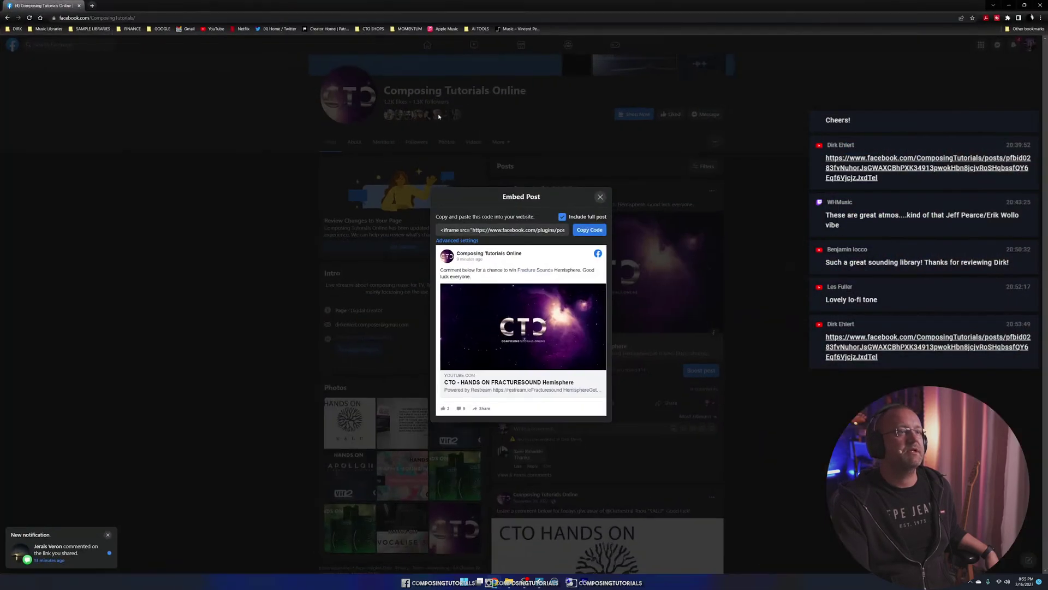
click(600, 197)
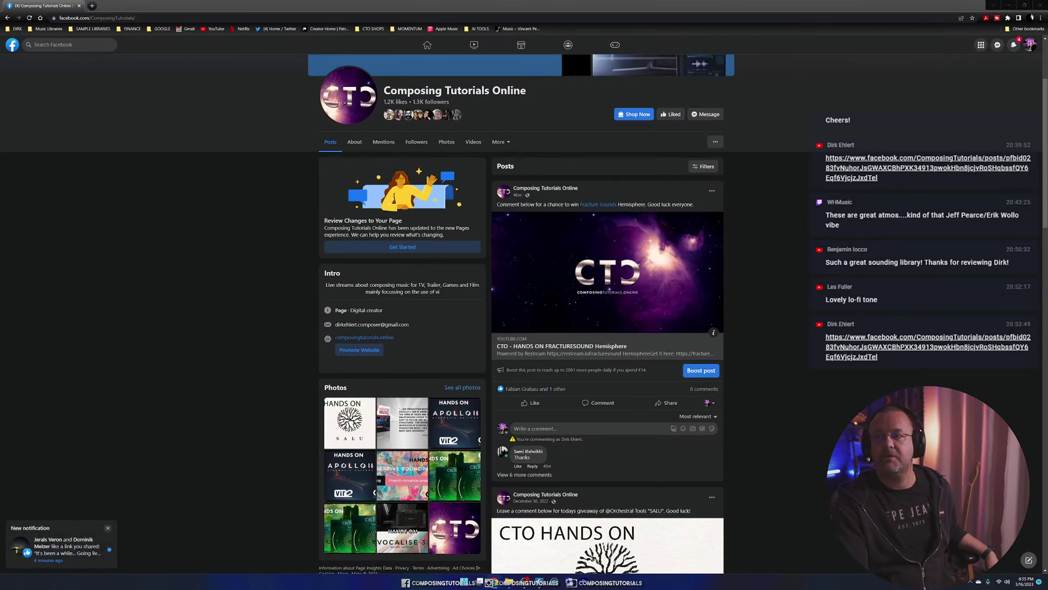
Bring up the Facebook Comment Picker page in the browser and retrieve the comments of the selected giveaway post.
key(super+shift+Left)
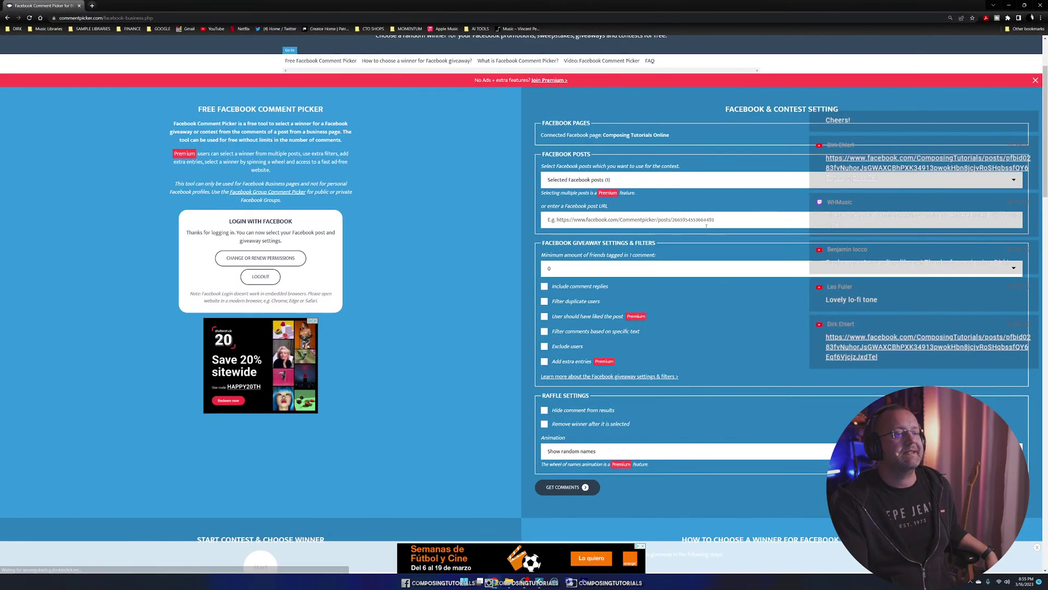
scroll(709, 230, down, 4)
click(542, 212)
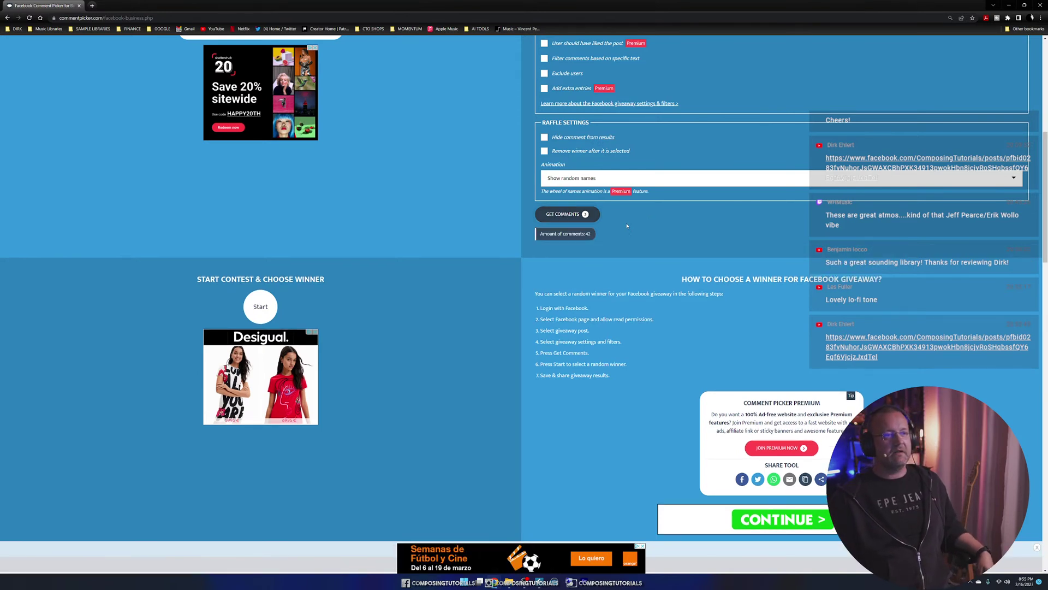
scroll(643, 266, up, 6)
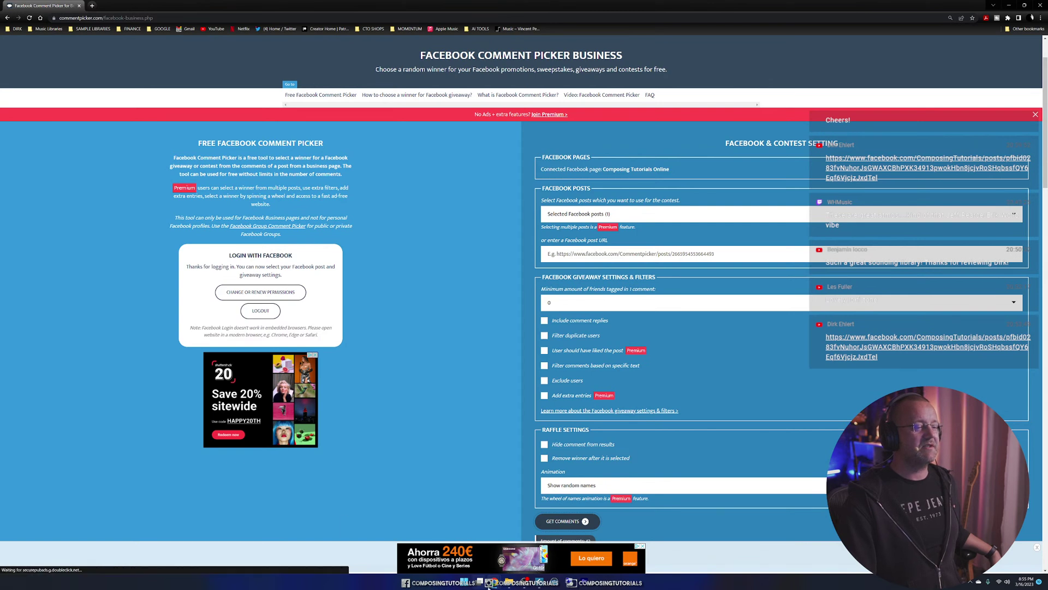
Move the Fracture Sounds Hemisphere product page into the main browser window and look through its price, features and videos.
mouse_move(490, 583)
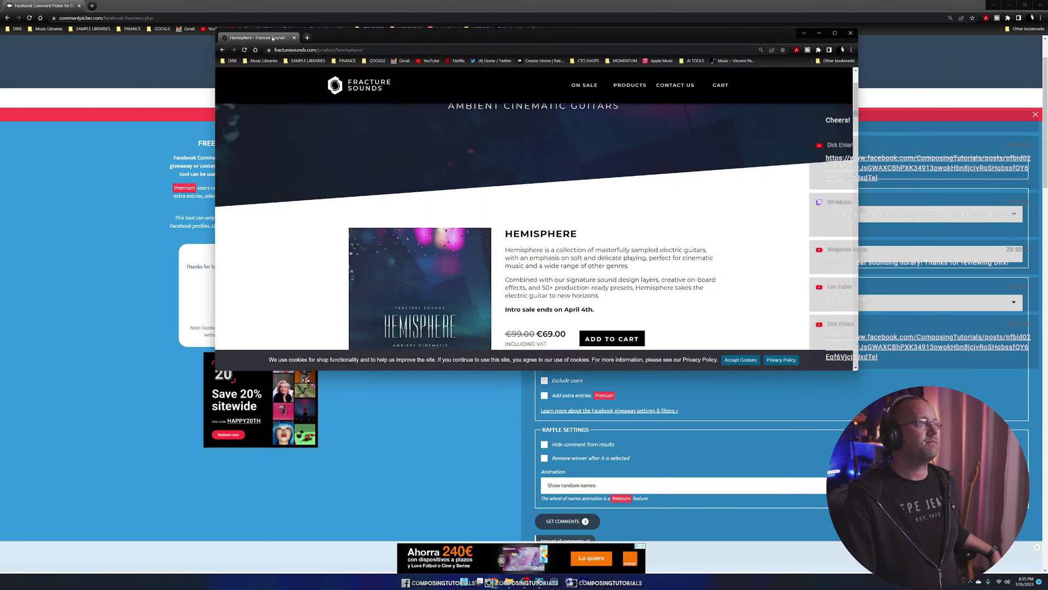
drag(274, 40, 126, 6)
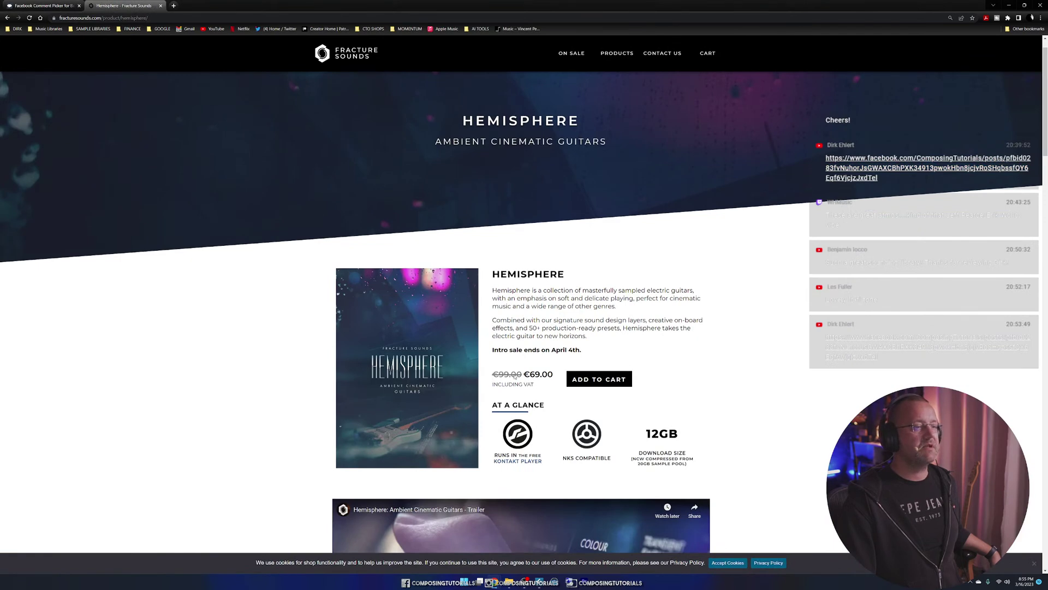
scroll(542, 342, down, 8)
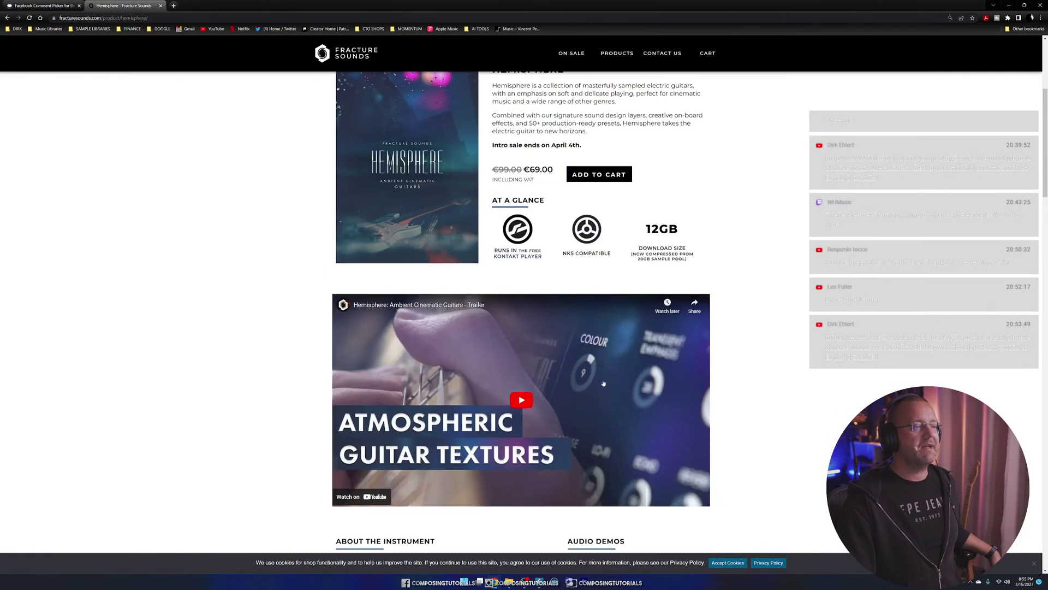
scroll(602, 382, down, 6)
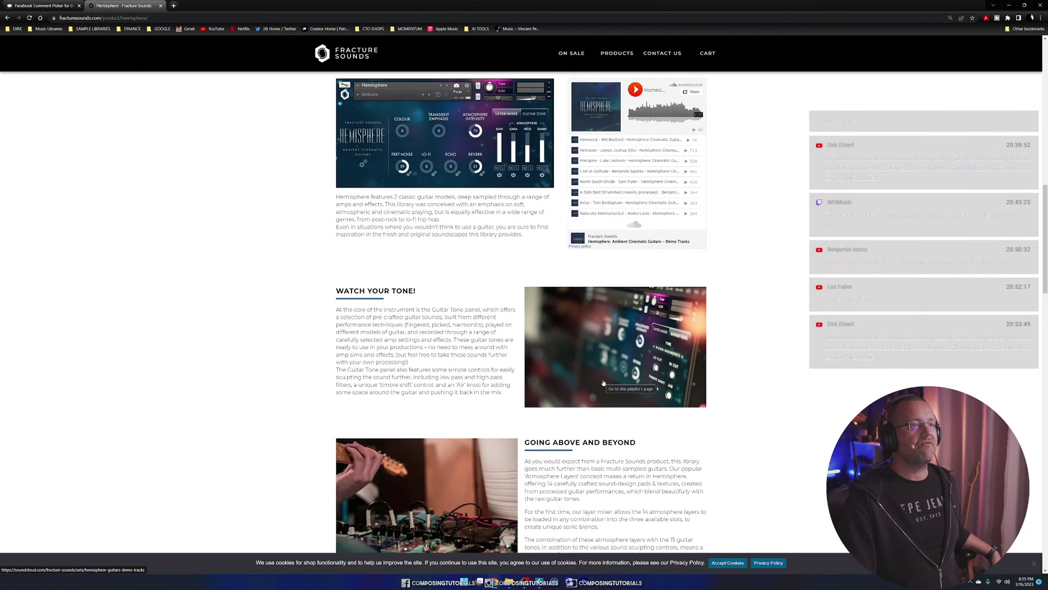
scroll(602, 383, down, 9)
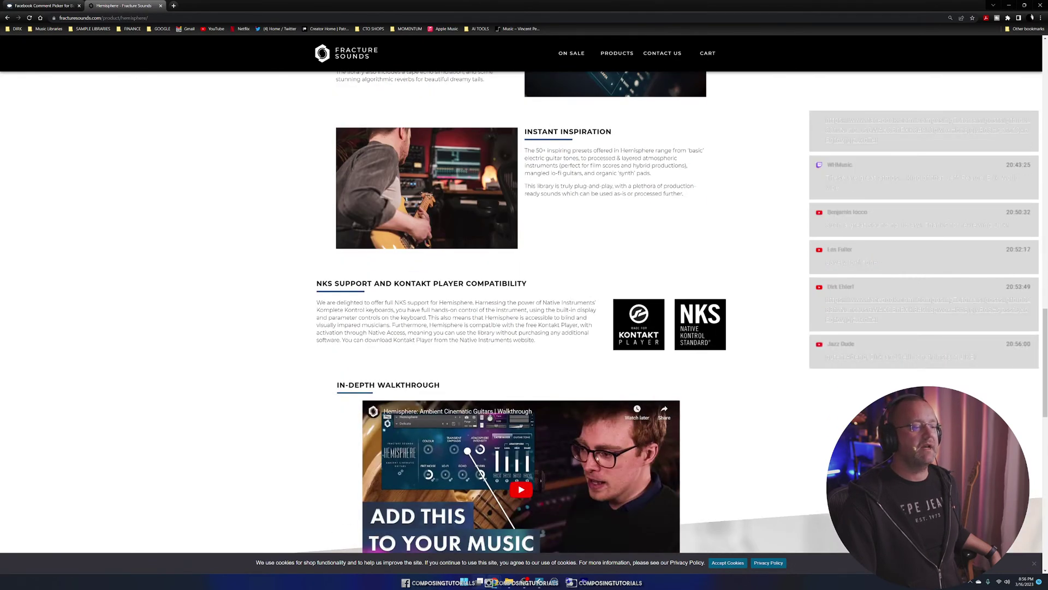
Switch from the browser to the Cubase project and load Woodchester Piano.nki into the rack beneath Hemisphere, searching the libraries for "wood".
mouse_move(490, 582)
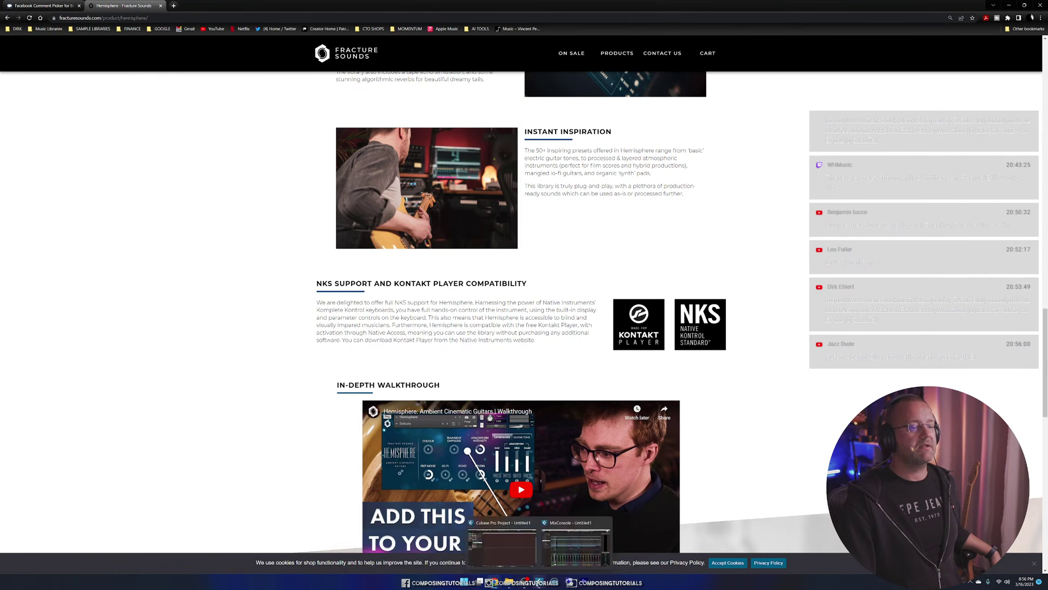
click(516, 581)
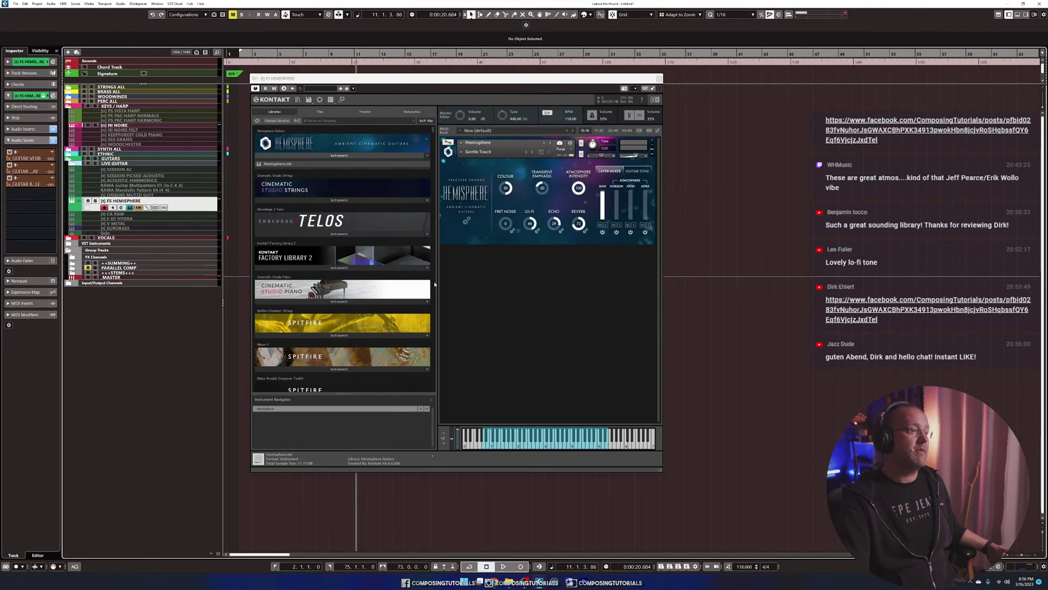
click(333, 121)
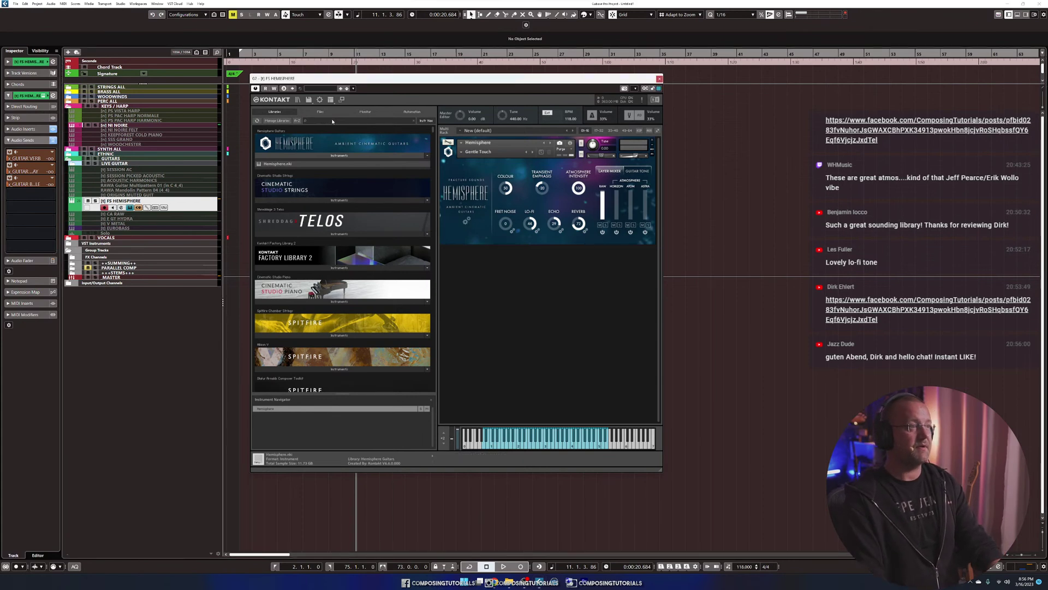
text(wood)
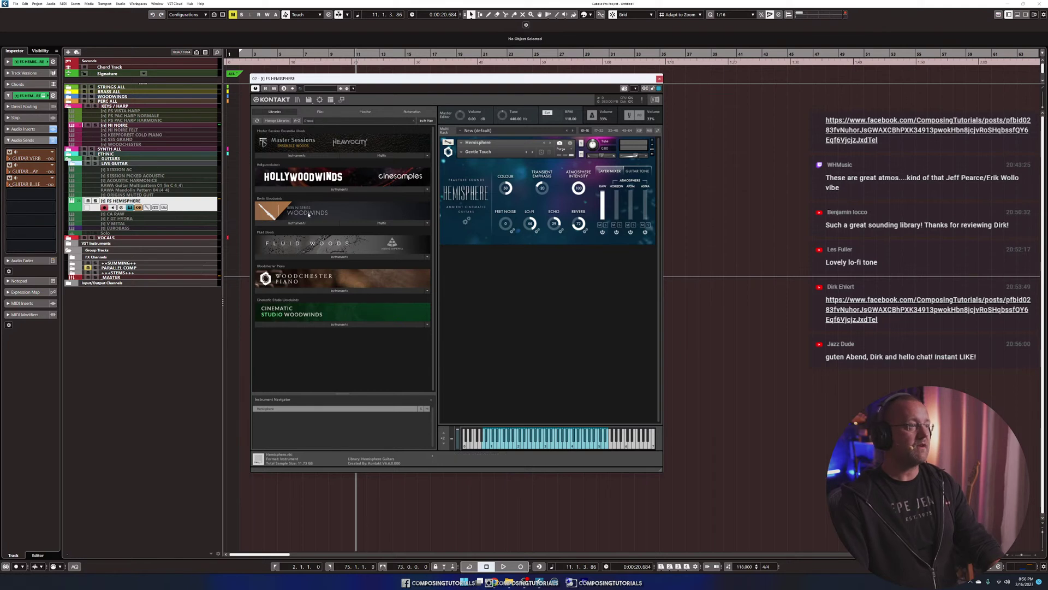
click(304, 291)
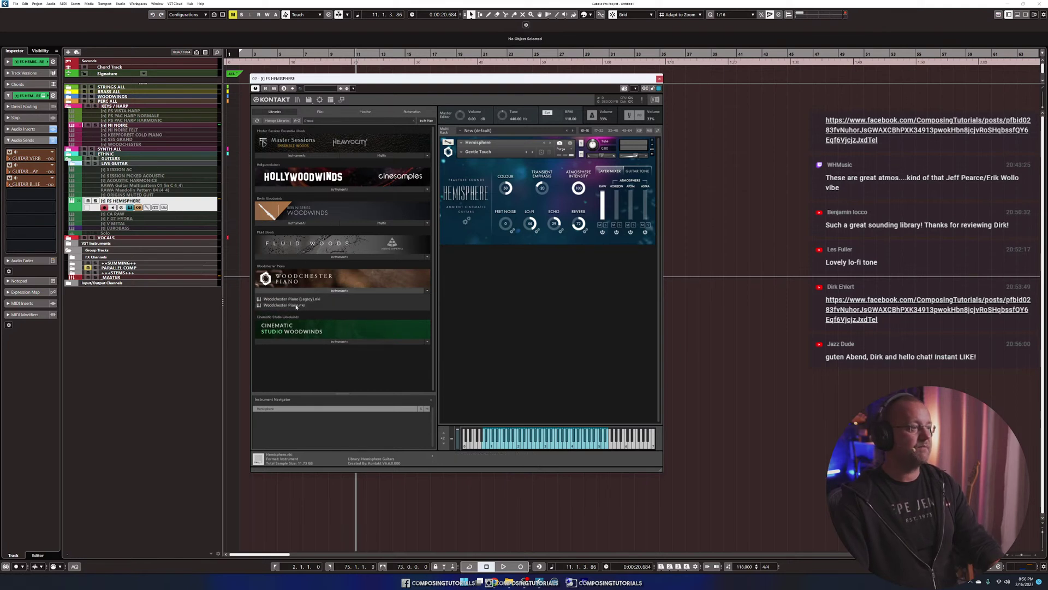
drag(512, 225, 513, 235)
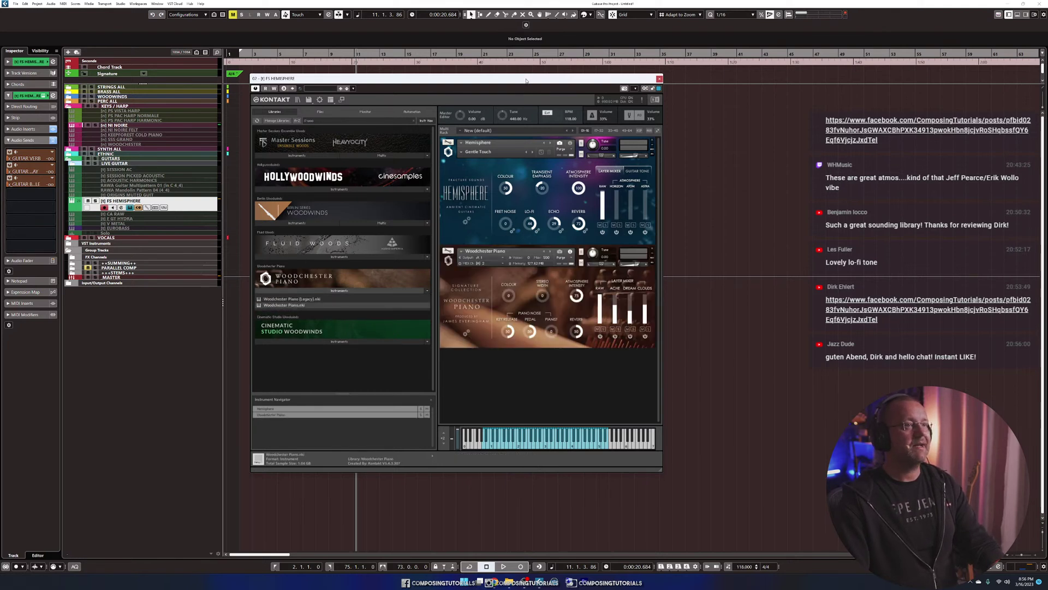
Reposition the Kontakt window and assign the Woodchester Piano's MIDI input to a Port A channel so it layers with Hemisphere.
drag(491, 78, 378, 60)
click(368, 245)
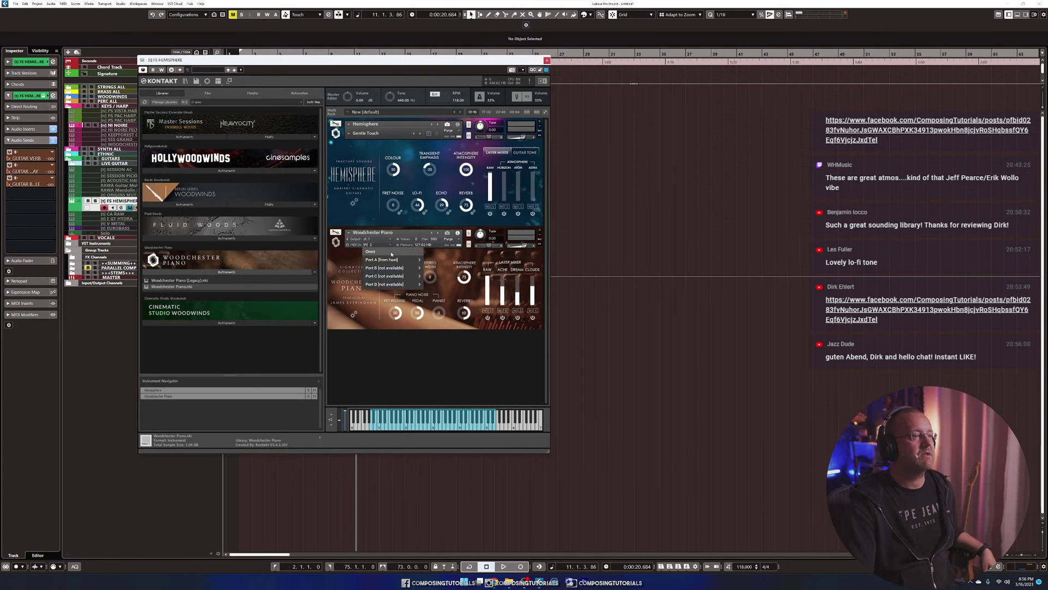
click(431, 260)
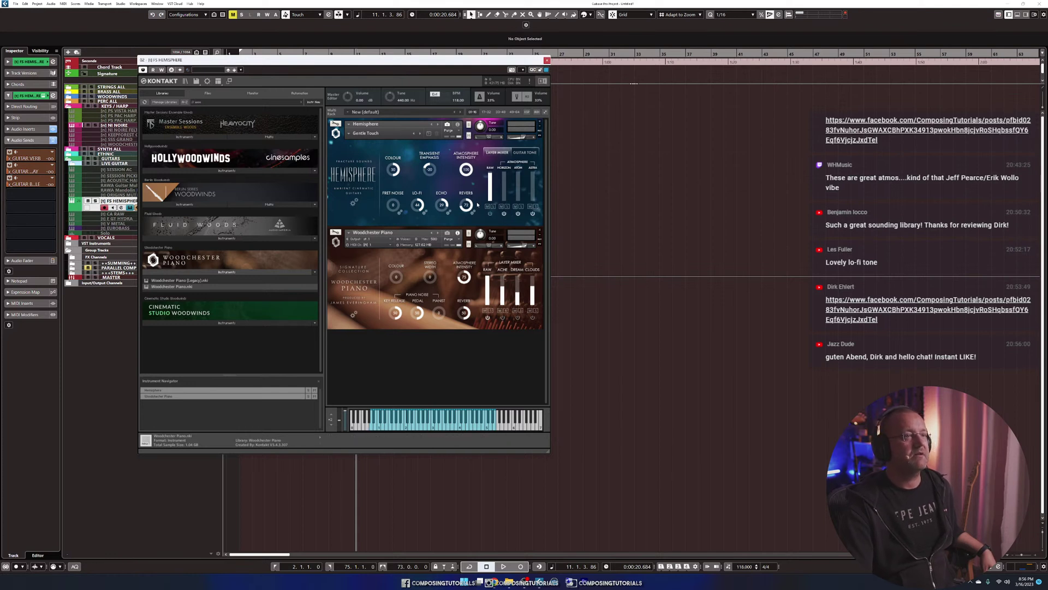
Load the Into The Abyss snapshot from Hemisphere's Pads & Textures category and choose another sound for its middle atmosphere layer.
click(348, 134)
mouse_move(382, 165)
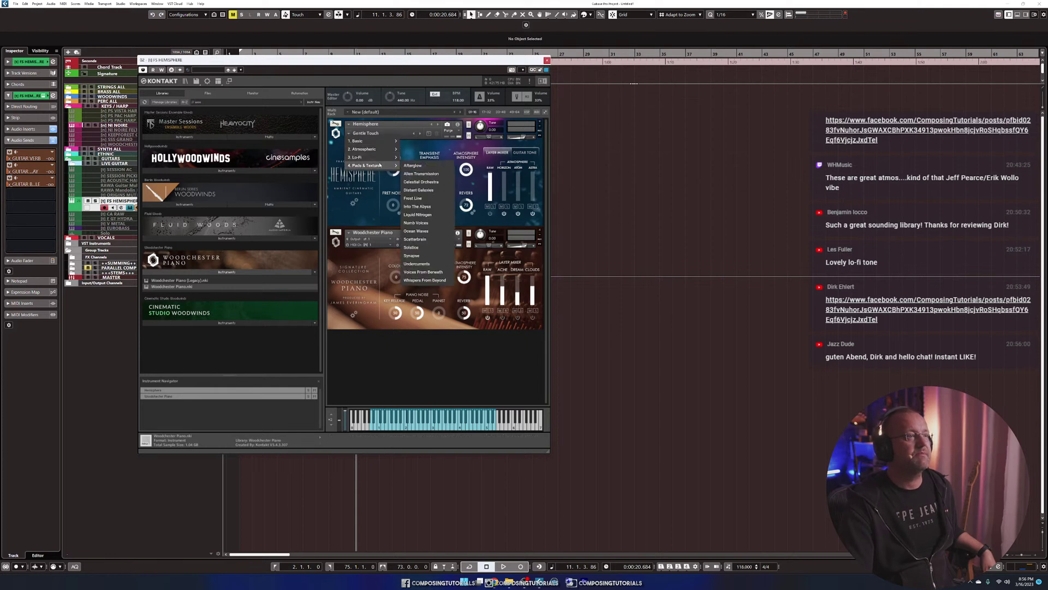
click(422, 207)
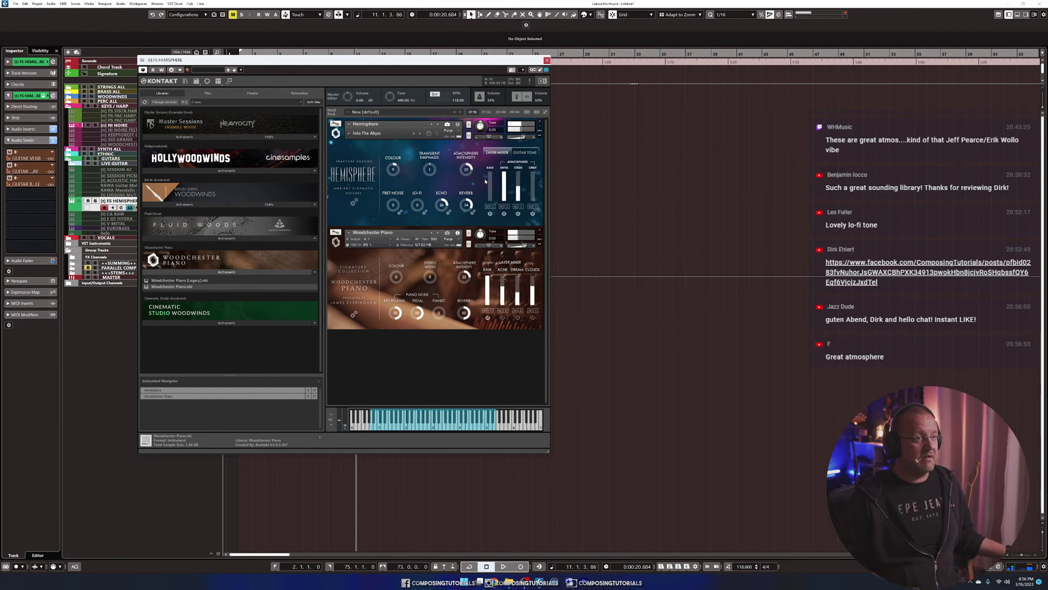
click(519, 168)
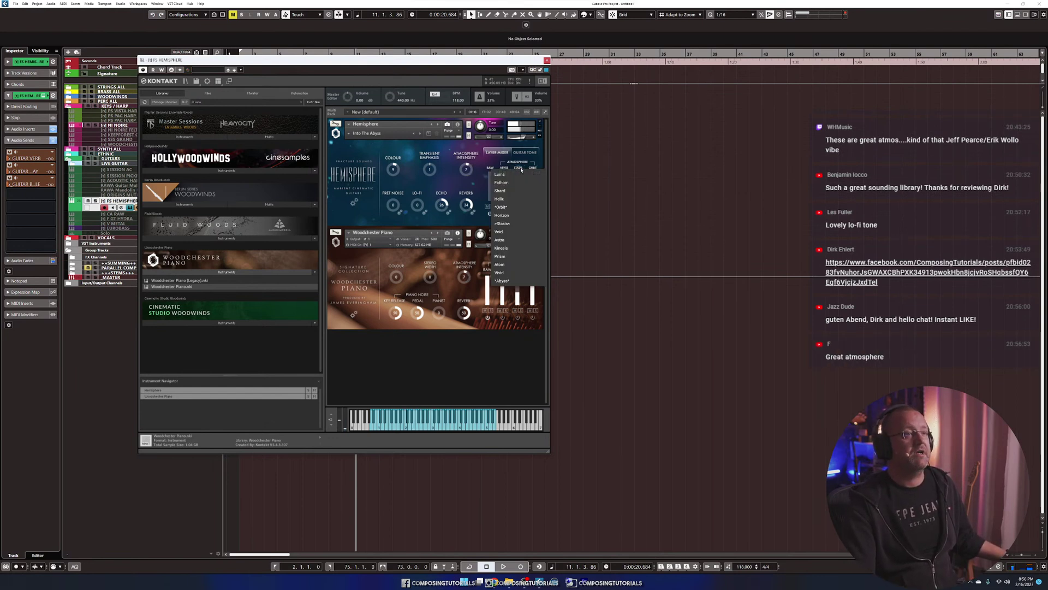
click(524, 236)
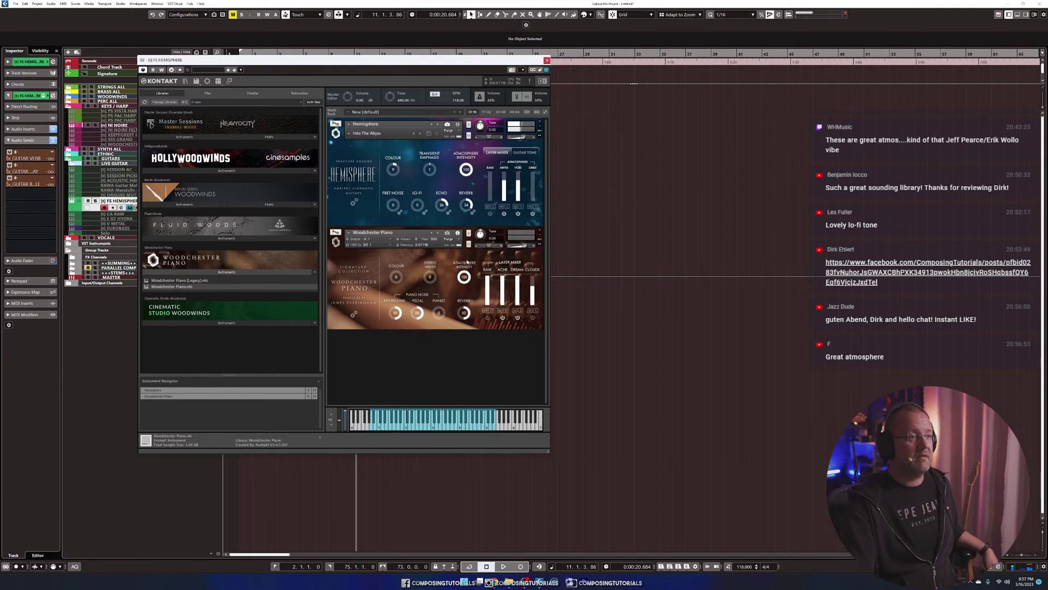
Raise the Woodchester Piano's Atmosphere Intensity and adjust the level of its Raw layer.
drag(460, 284, 460, 275)
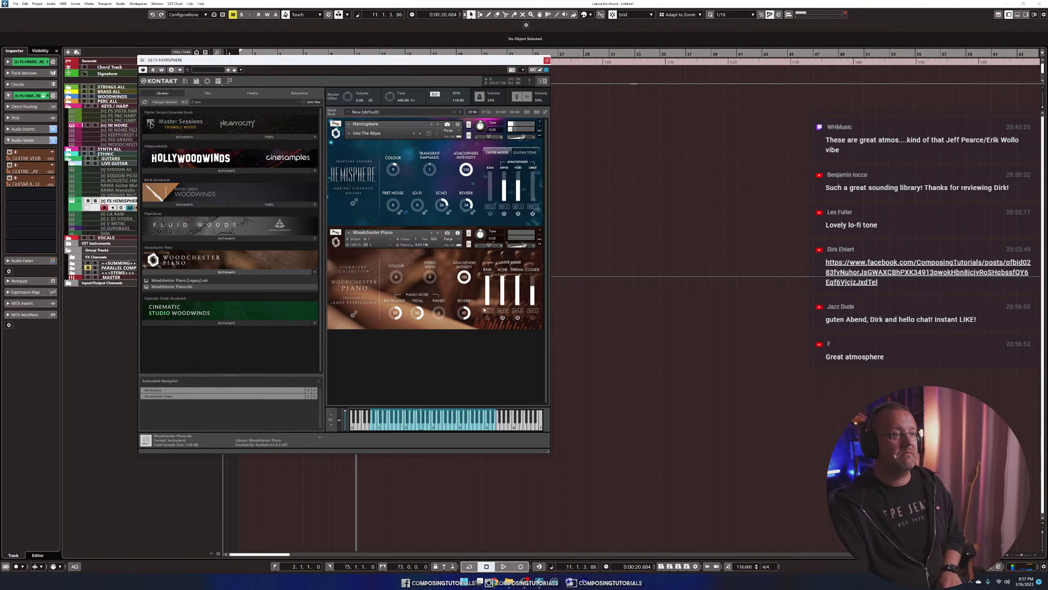
drag(488, 293, 488, 328)
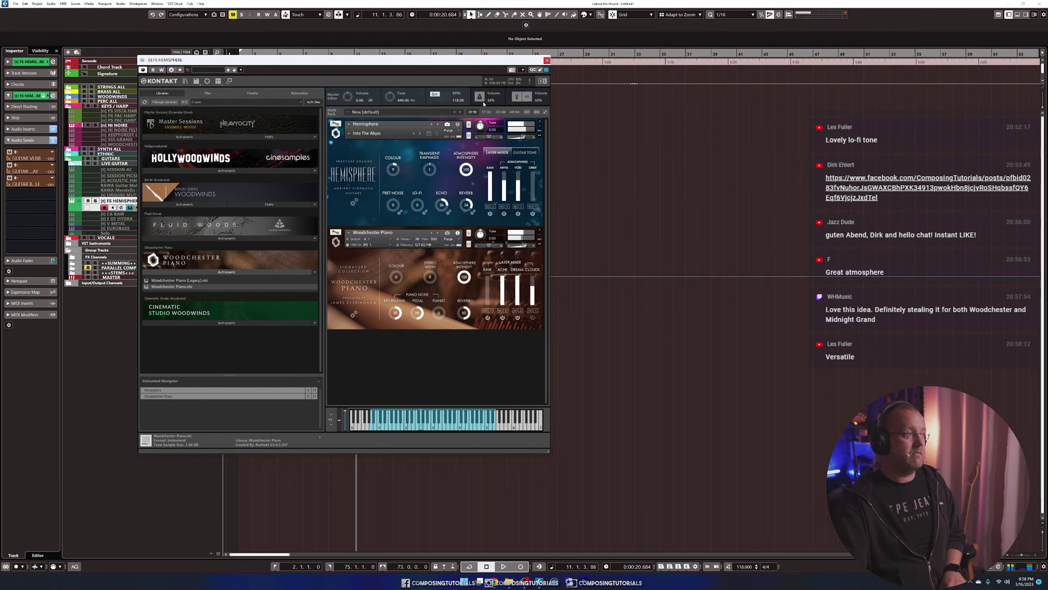
Set the Hemisphere track's three guitar effect sends to -7.25, -10.2 and -10.2.
click(31, 171)
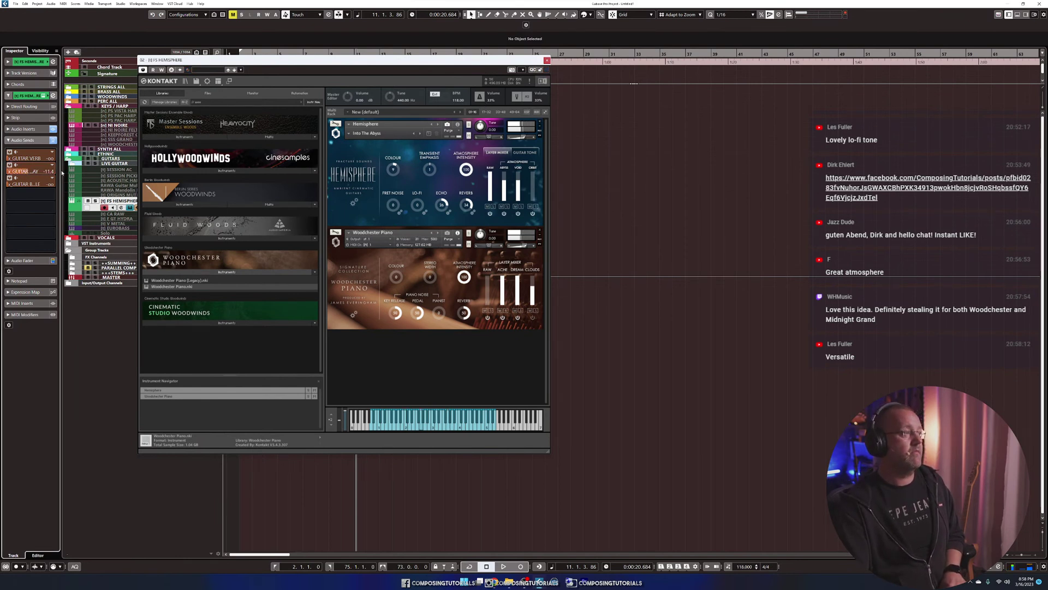
click(35, 185)
click(28, 157)
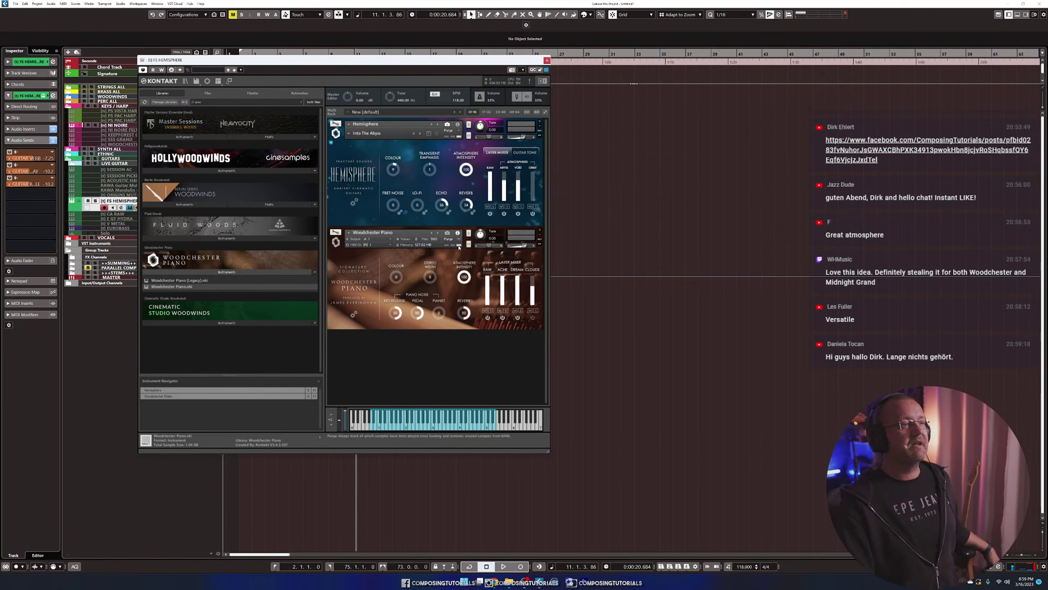
Remove the Woodchester Piano from the Kontakt rack, leaving only Hemisphere loaded.
click(540, 231)
click(544, 314)
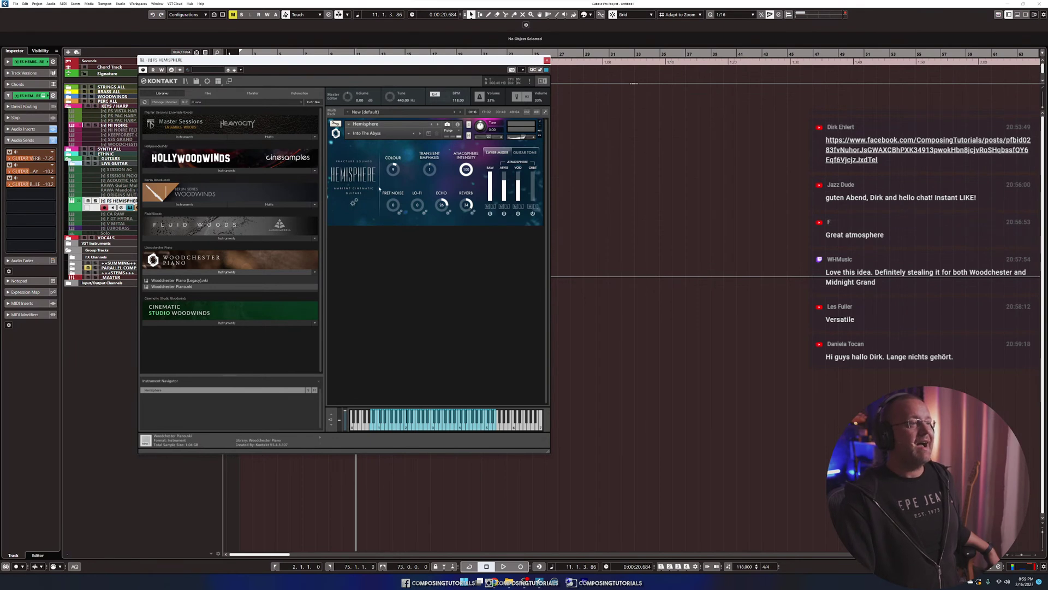
Examine Hemisphere's Pitch Bend Mode, Atmos Mode and Noise Mode options and the Lo-Fi effect's tape, noise and speaker controls.
click(353, 202)
click(353, 202)
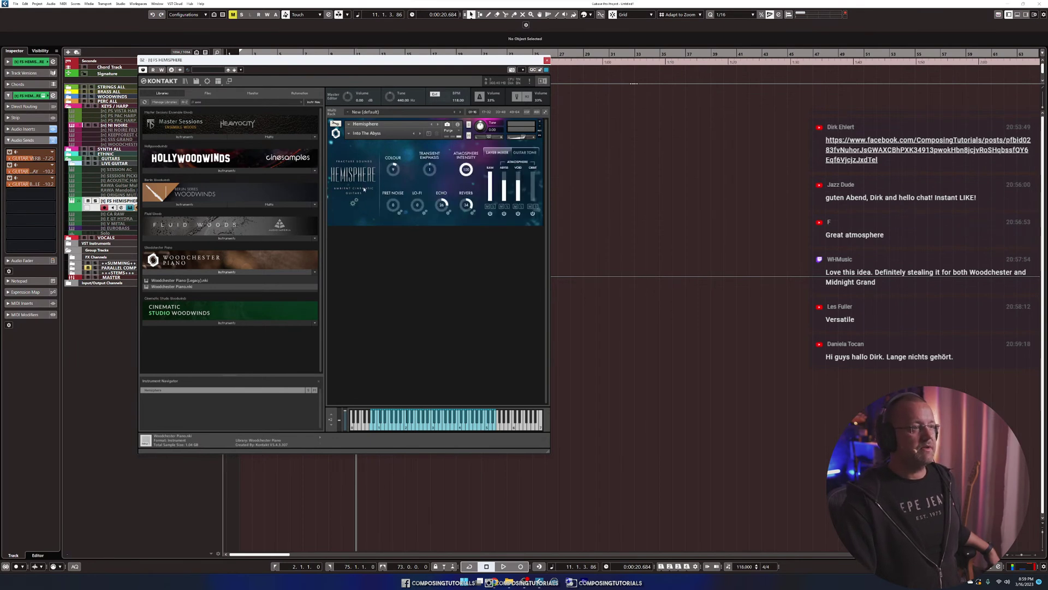
click(354, 202)
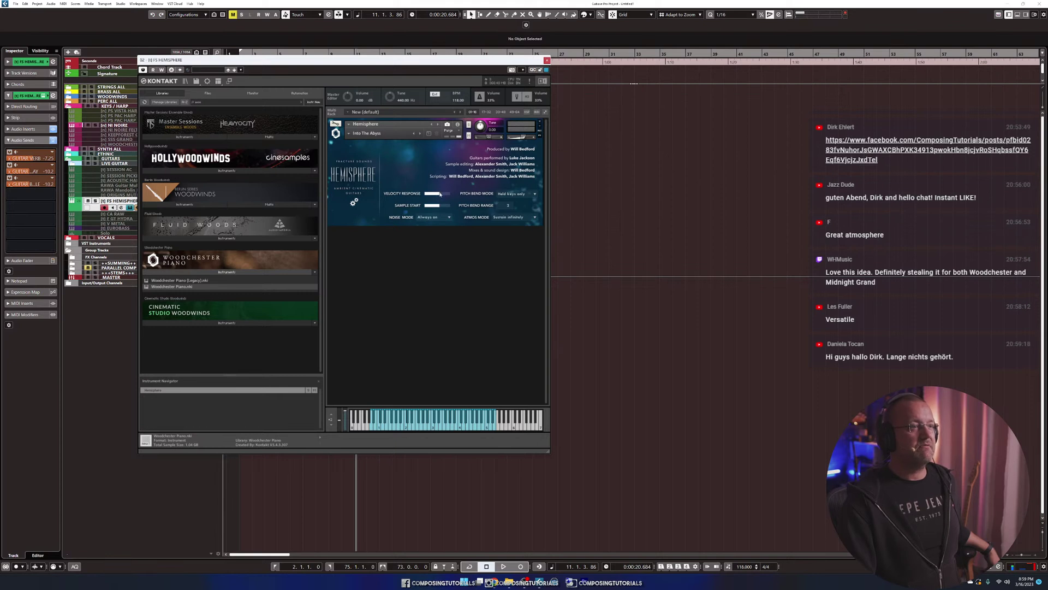
click(518, 196)
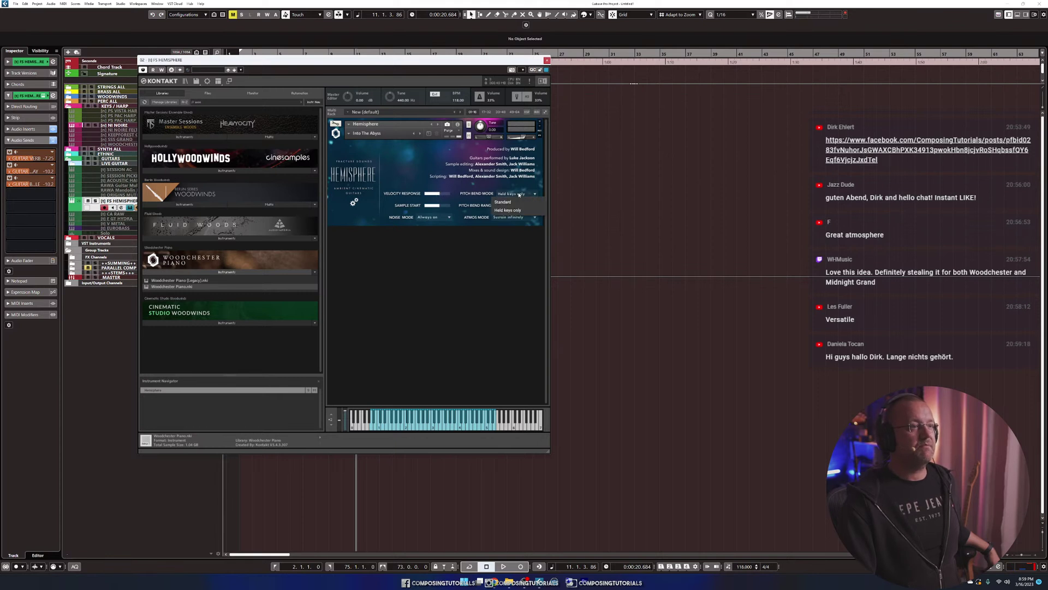
click(500, 184)
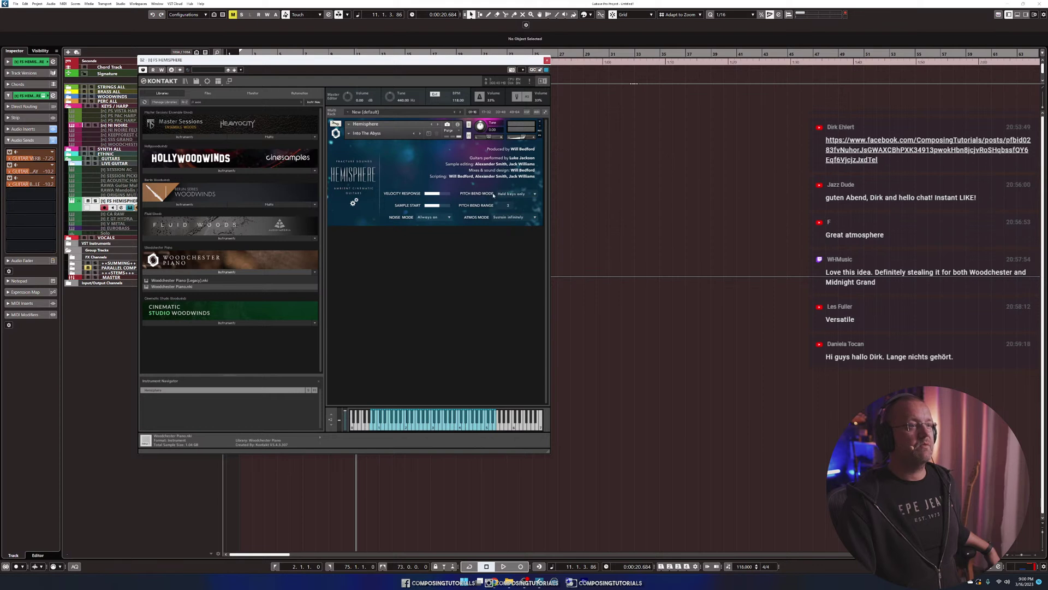
click(522, 218)
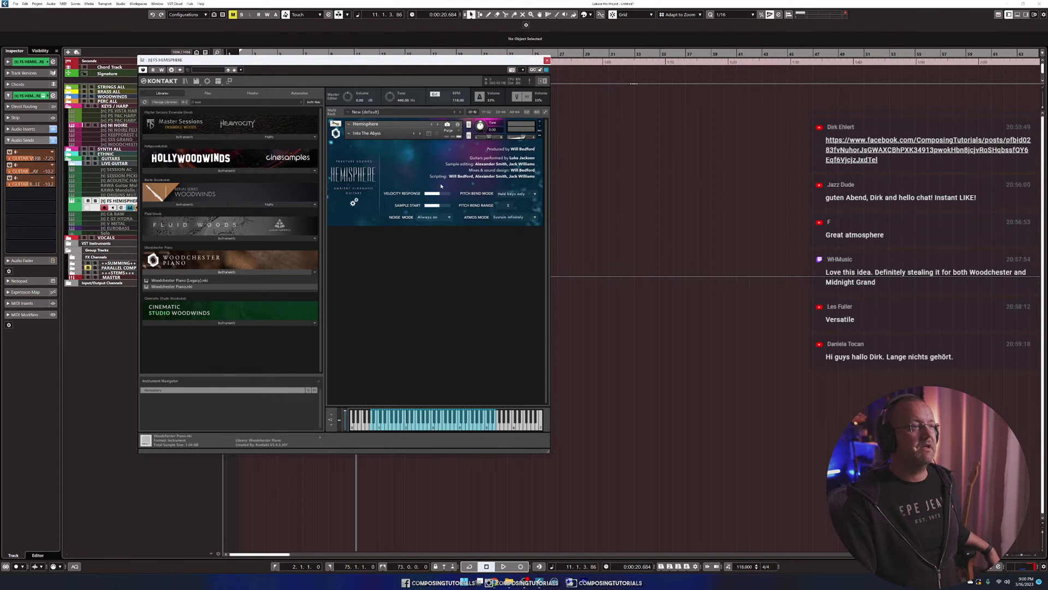
click(446, 217)
click(419, 160)
click(354, 202)
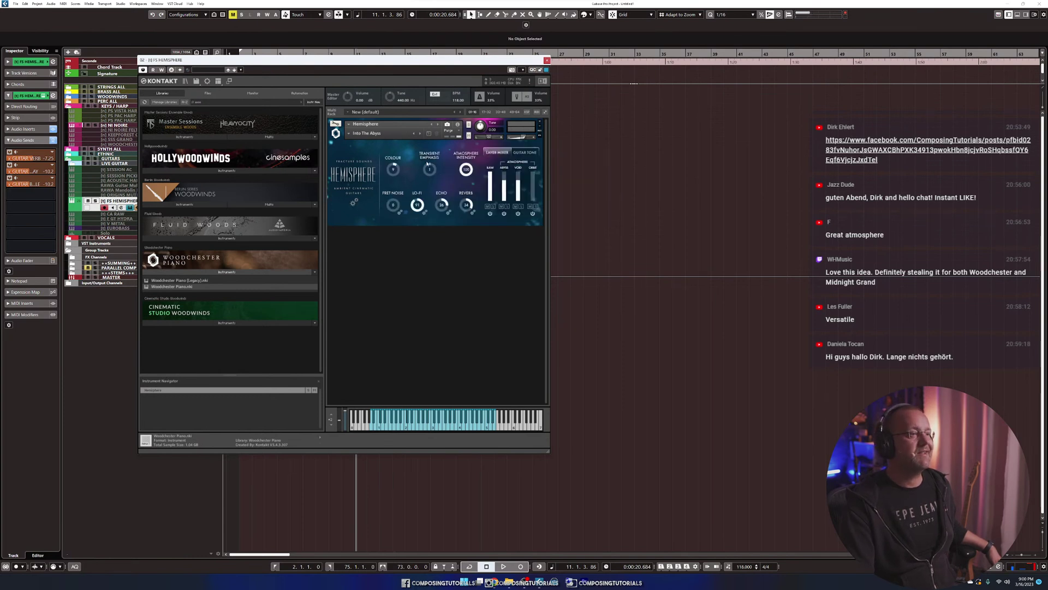
click(425, 212)
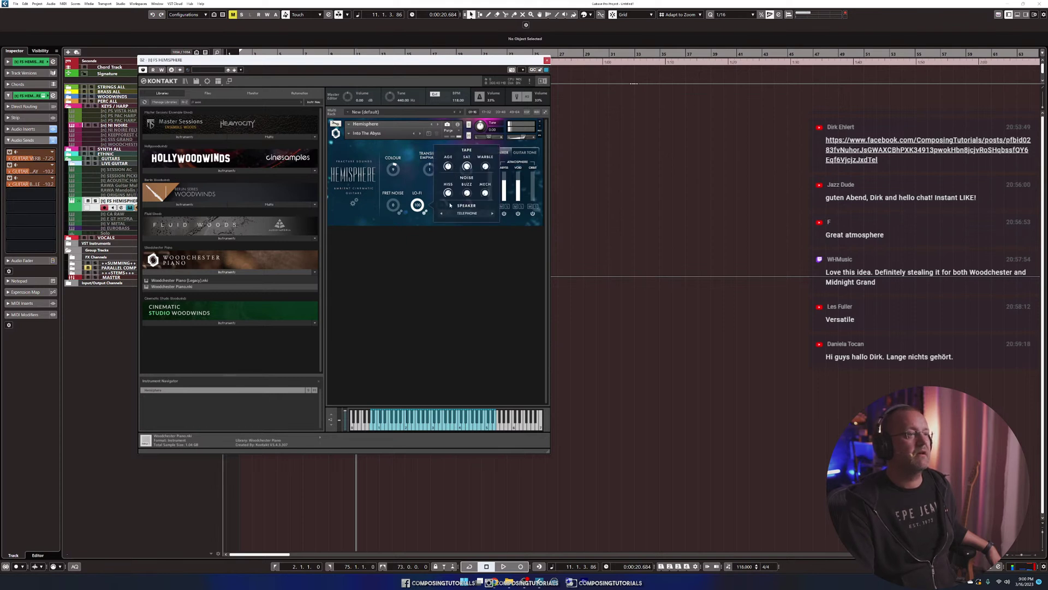
click(425, 211)
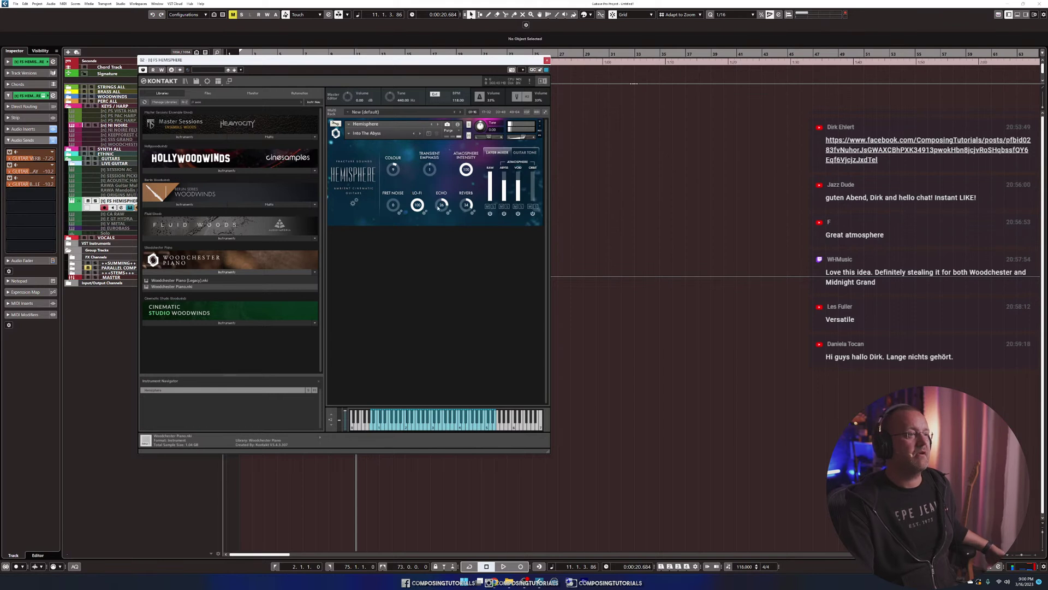
Set Hemisphere's Noise Mode to Host transport and test it by briefly starting and stopping playback.
click(354, 202)
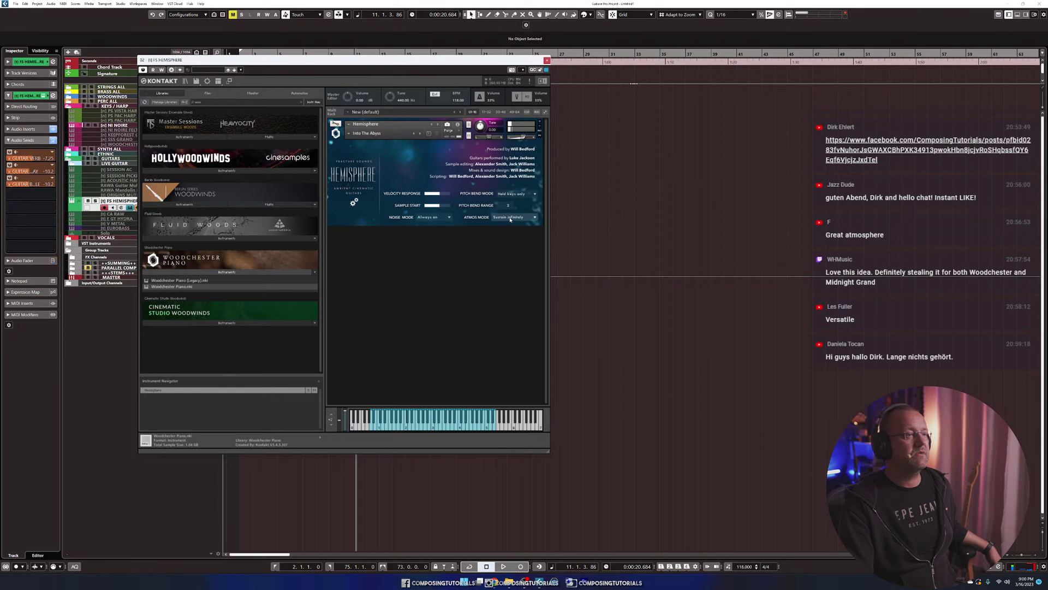
click(442, 220)
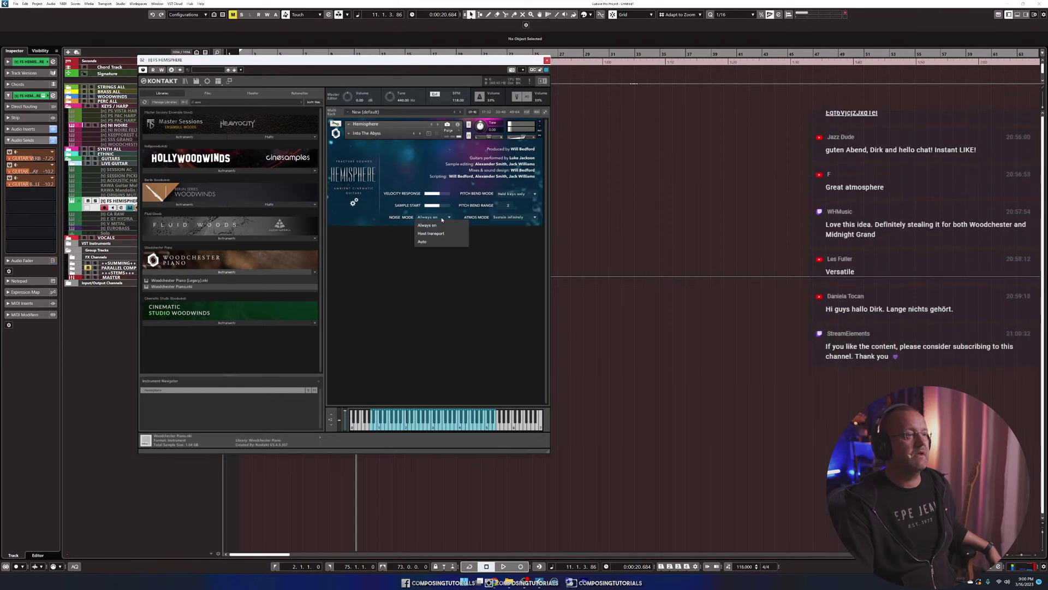
click(434, 233)
click(354, 202)
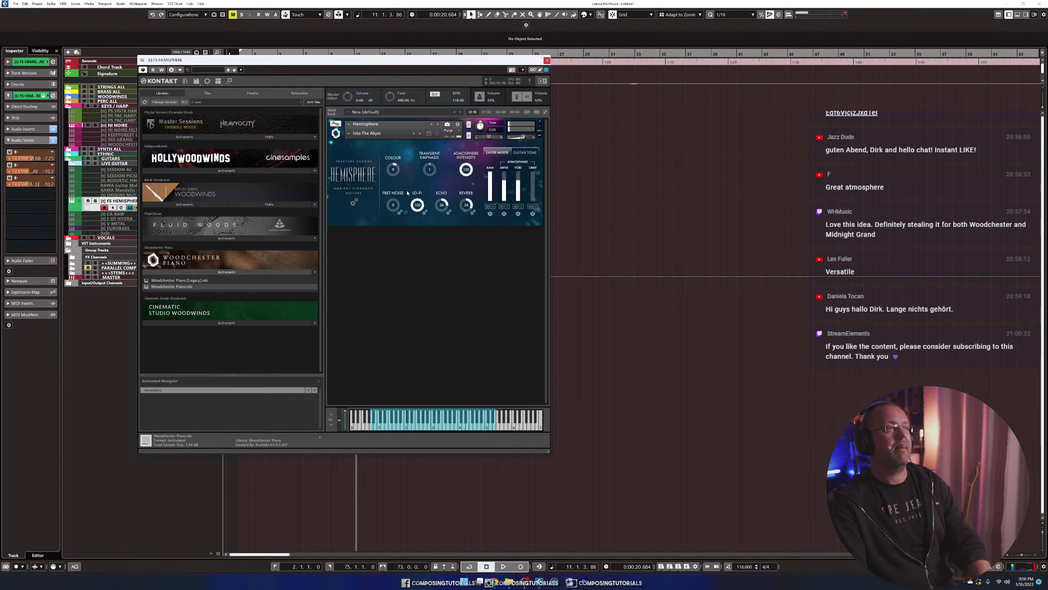
key(space)
key(space)
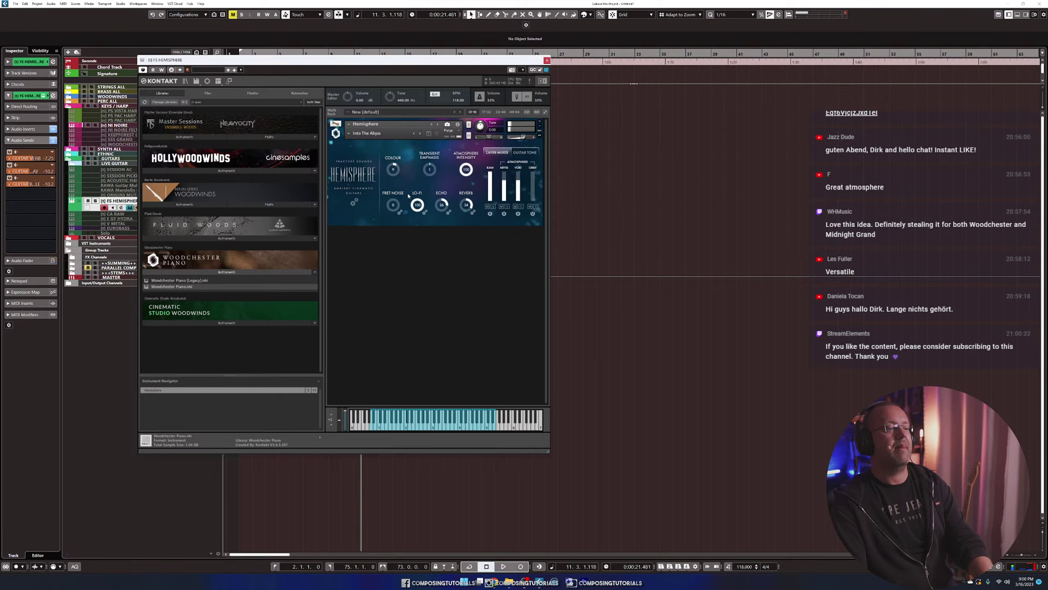
Bypass the Hemisphere track's audio sends and turn the instrument's Lo-Fi amount all the way down.
click(53, 140)
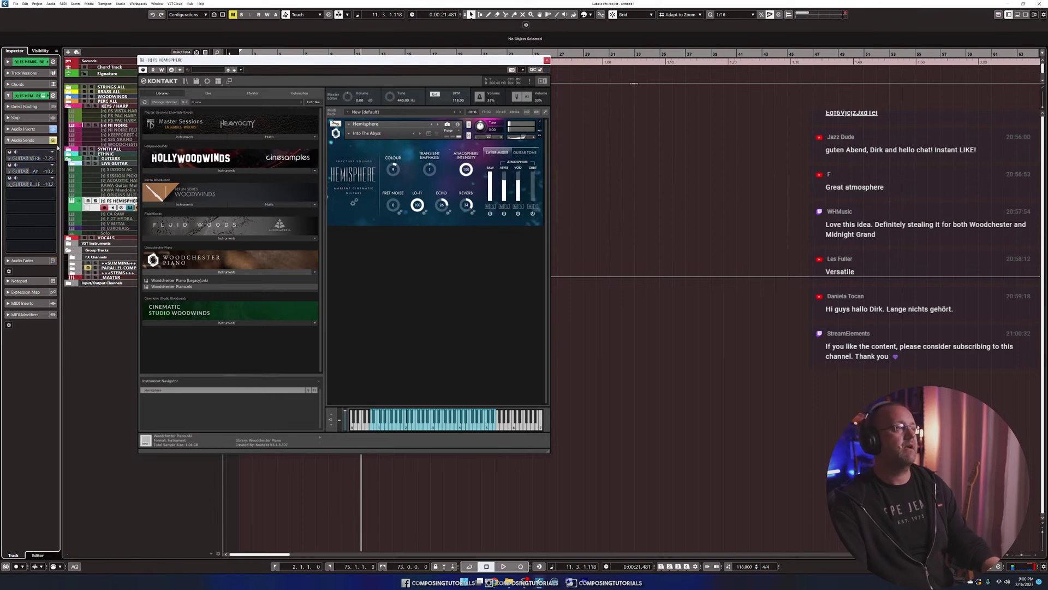
click(425, 213)
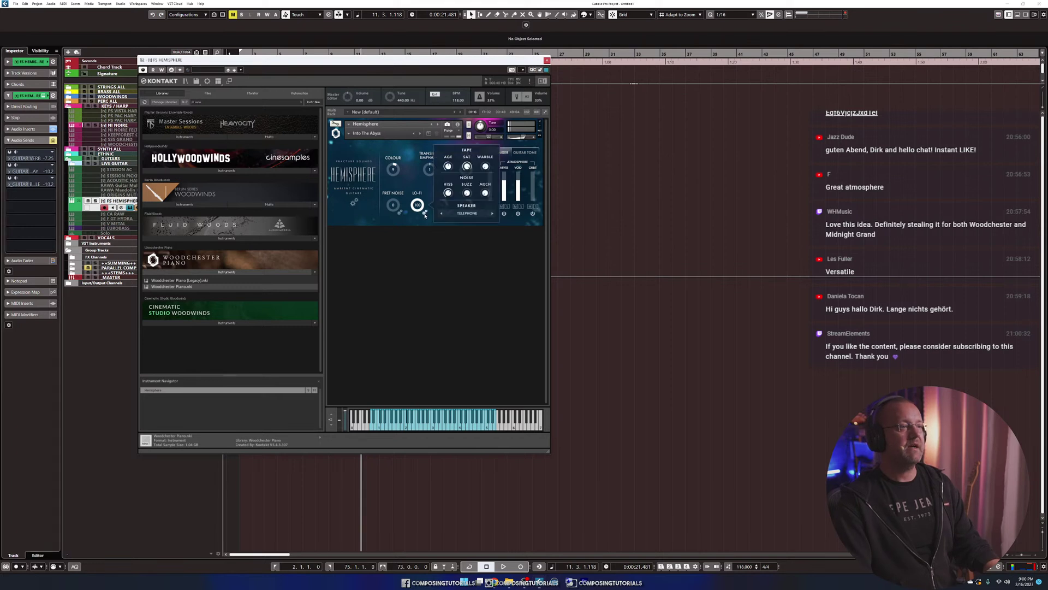
drag(417, 205, 382, 315)
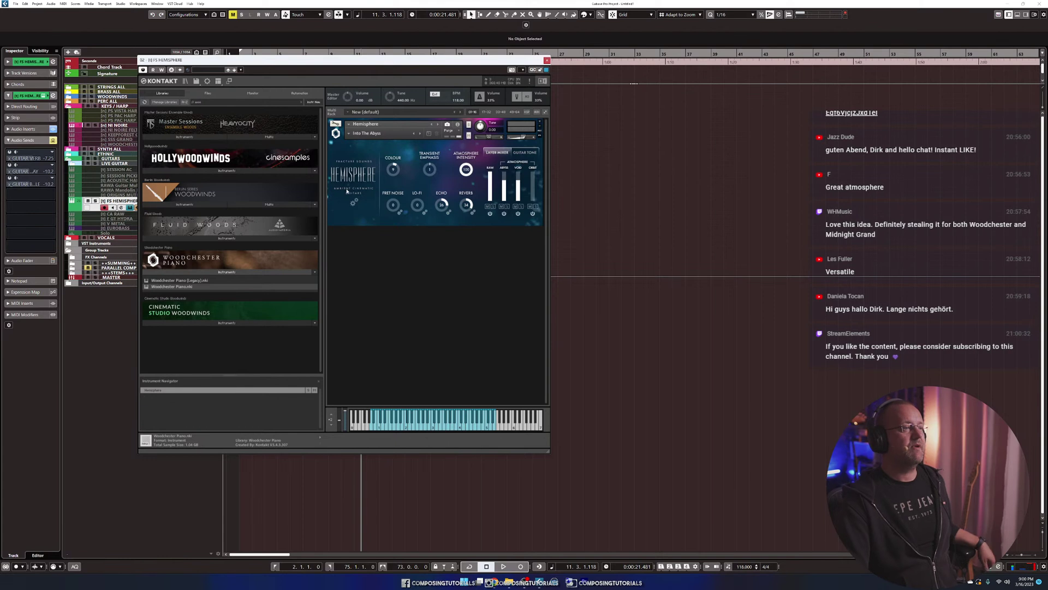
Return to Hemisphere's settings page and review the available Noise Mode choices without changing the selection.
click(354, 202)
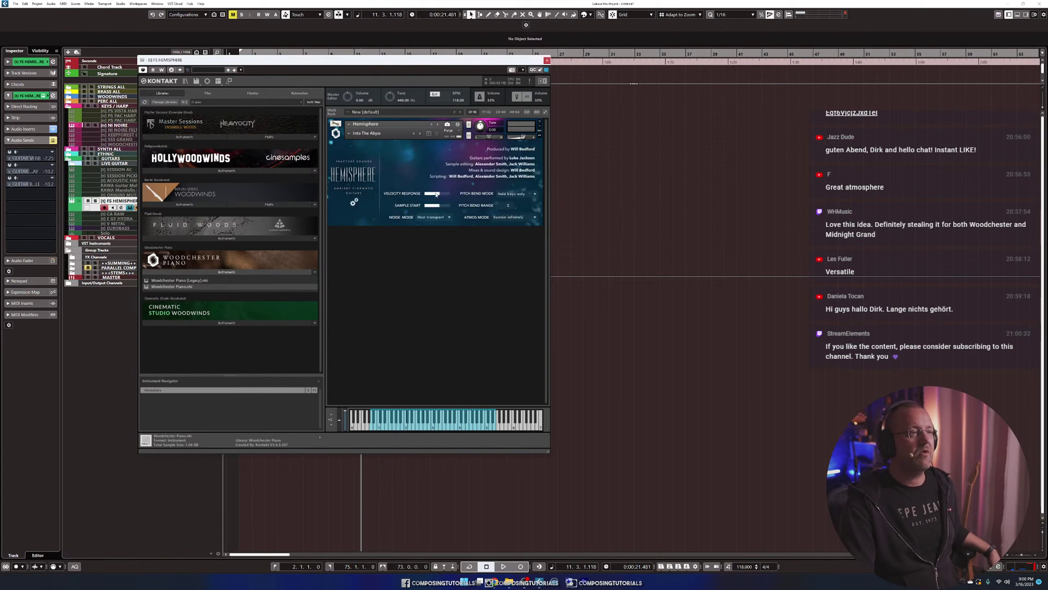
click(448, 217)
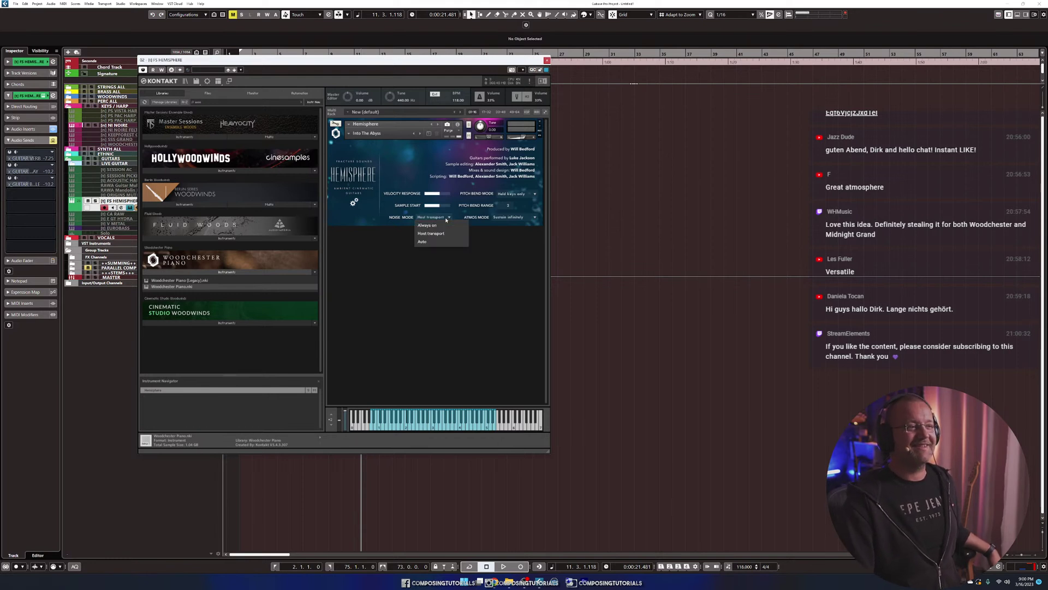
click(409, 174)
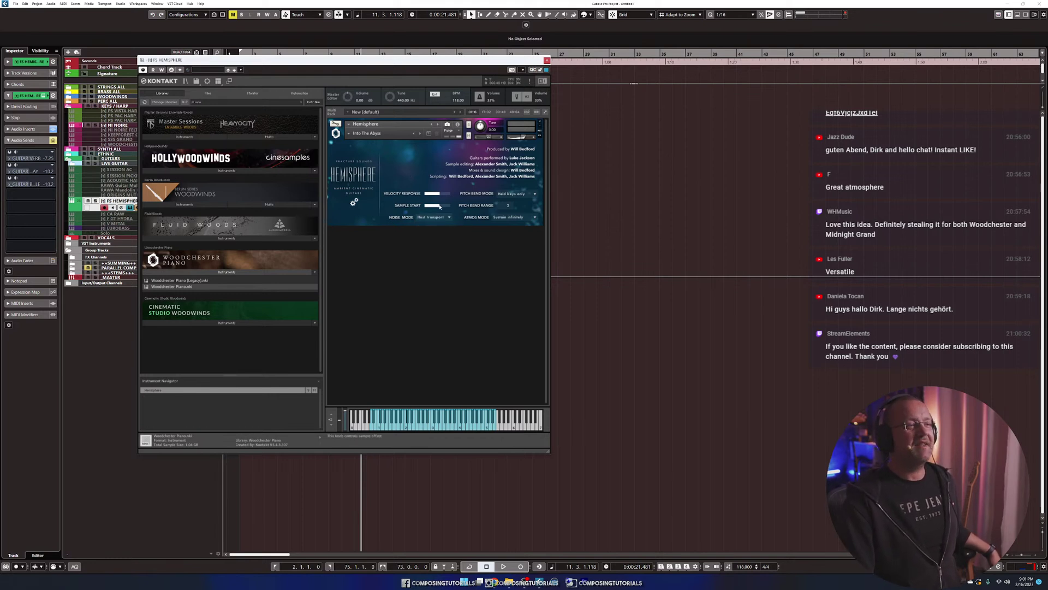
Compare Hemisphere's Sample Start at minimum and maximum, leave it at minimum and return to the instrument's main page.
drag(438, 205, 397, 209)
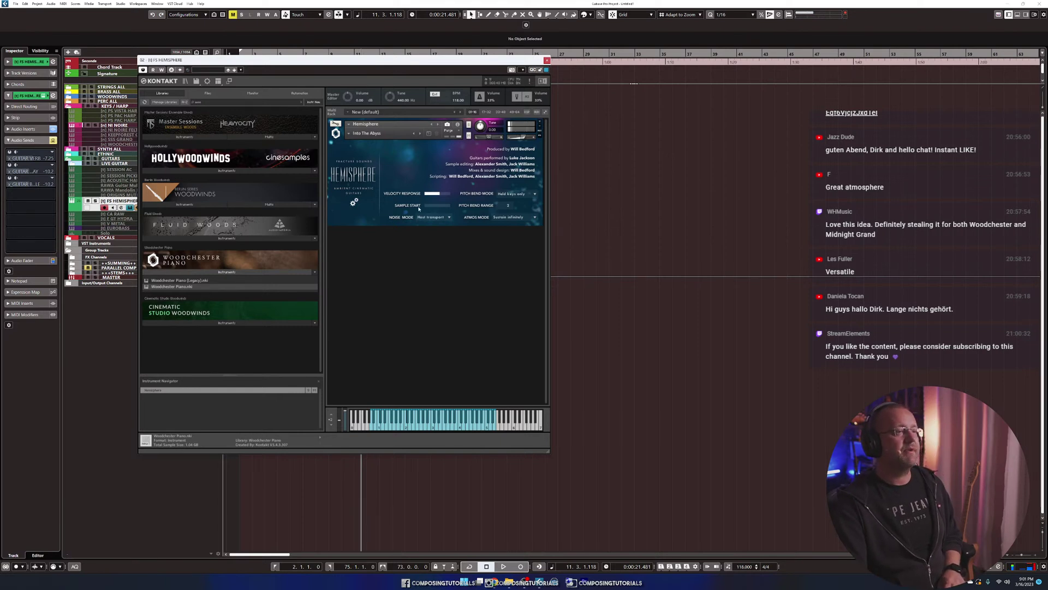
drag(430, 206, 487, 203)
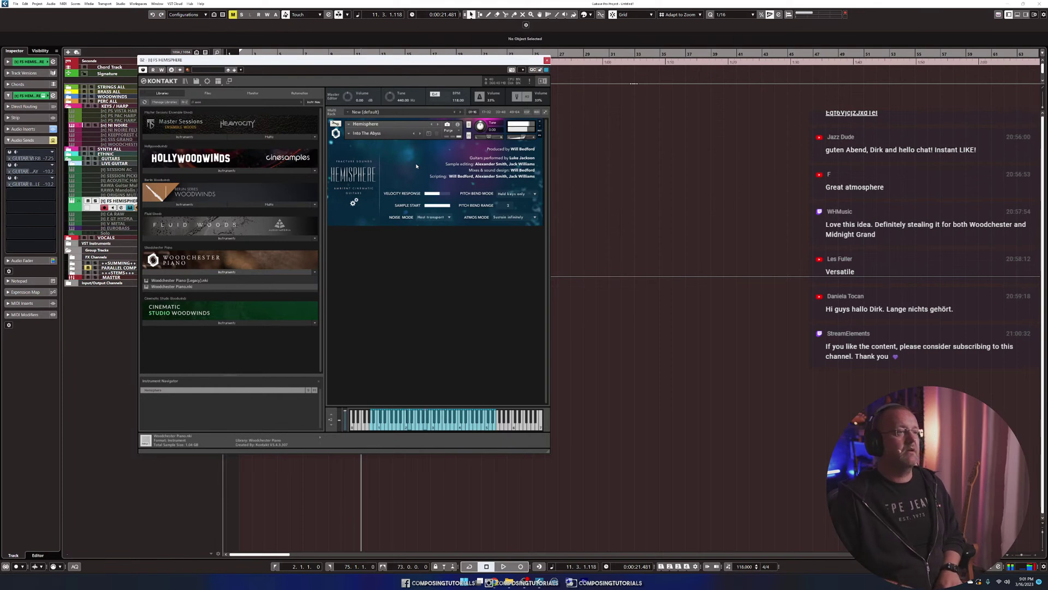
drag(444, 205, 340, 197)
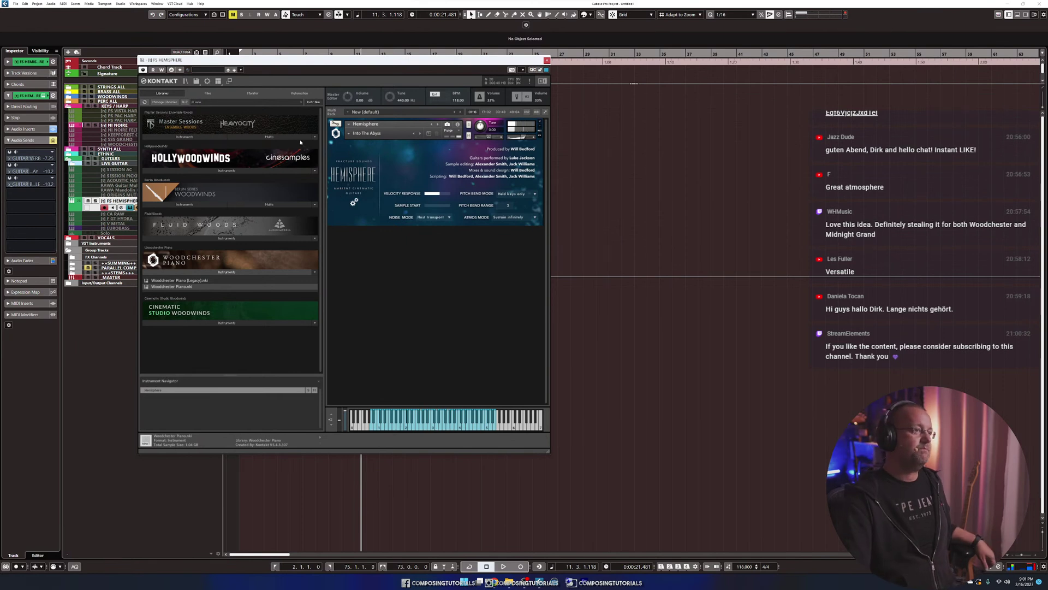
click(356, 203)
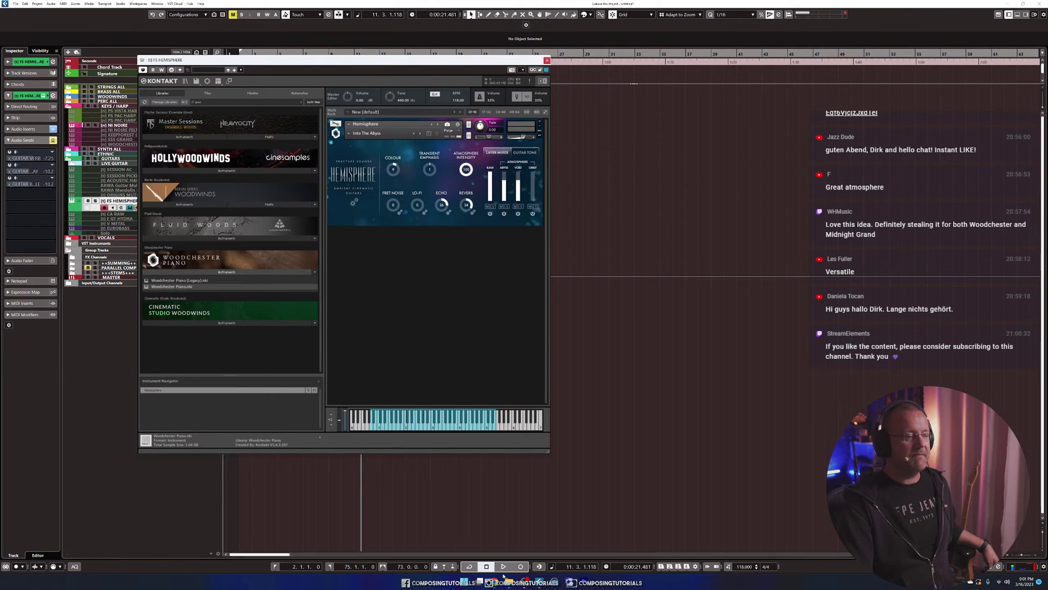
Select the PARALLEL COMP group track and close the Hemisphere instrument window.
mouse_move(492, 581)
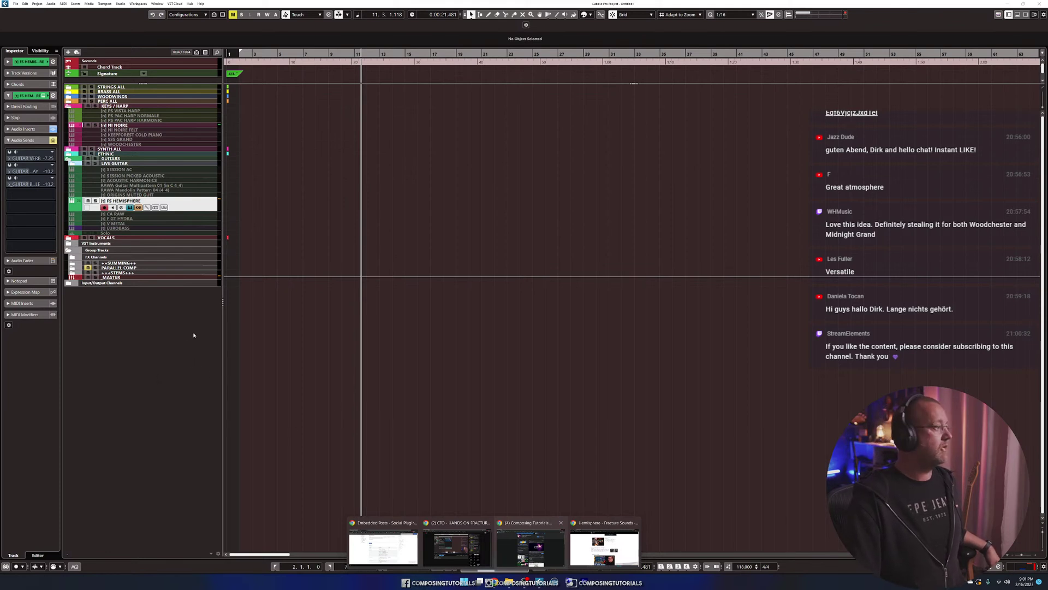
click(129, 267)
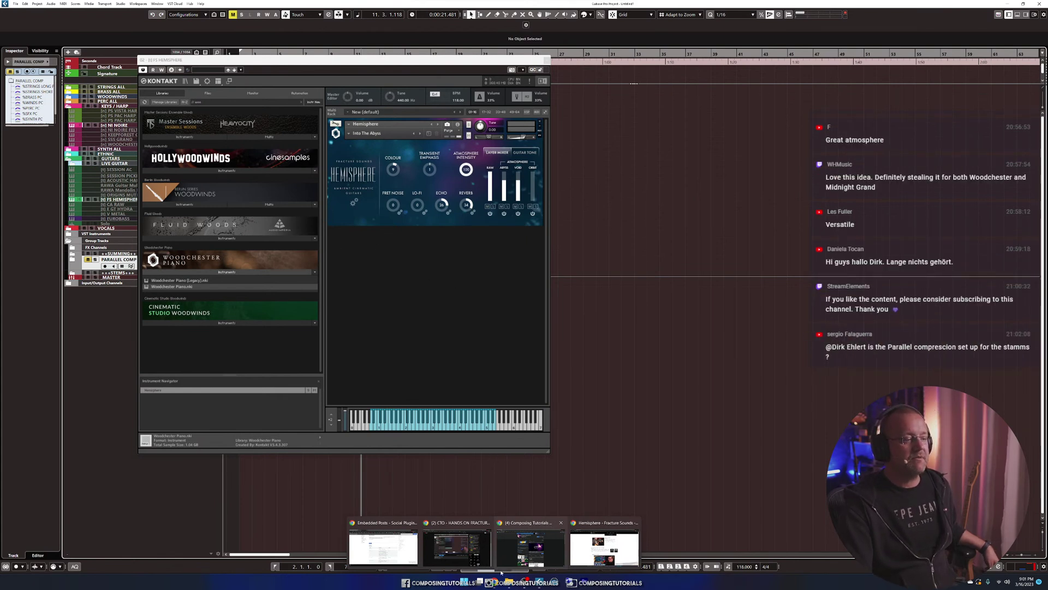
mouse_move(354, 545)
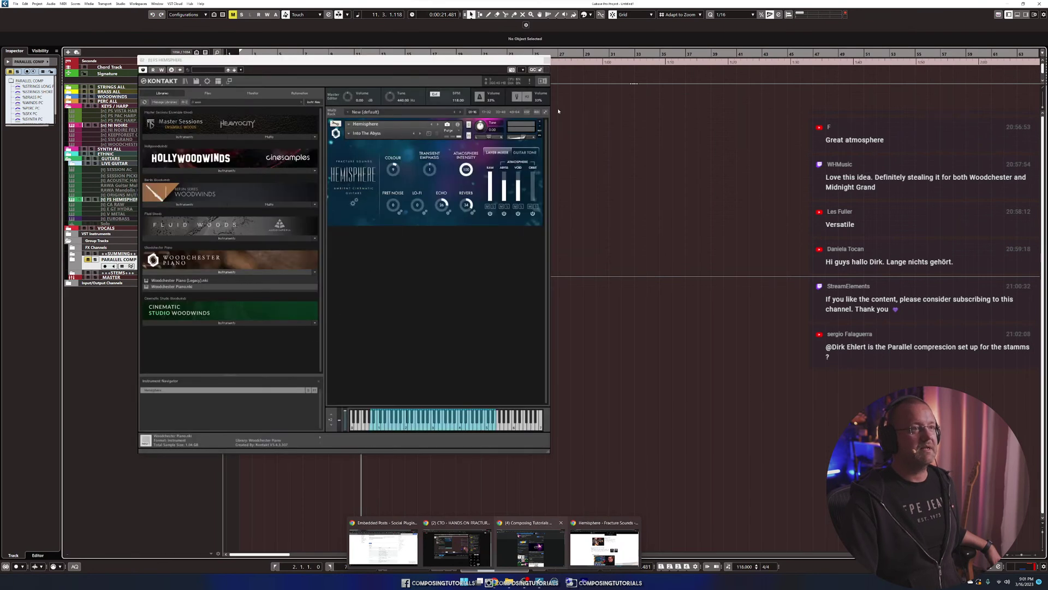
click(546, 59)
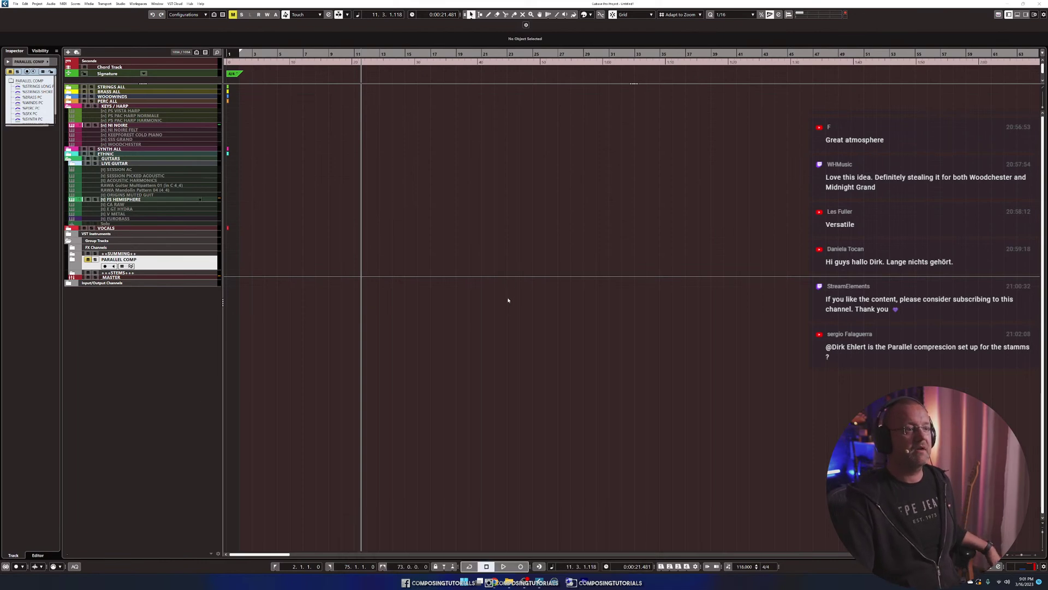
End the Google Chrome task in Task Manager, close it, and reopen Task Manager on the second monitor.
key(ctrl+shift+Escape)
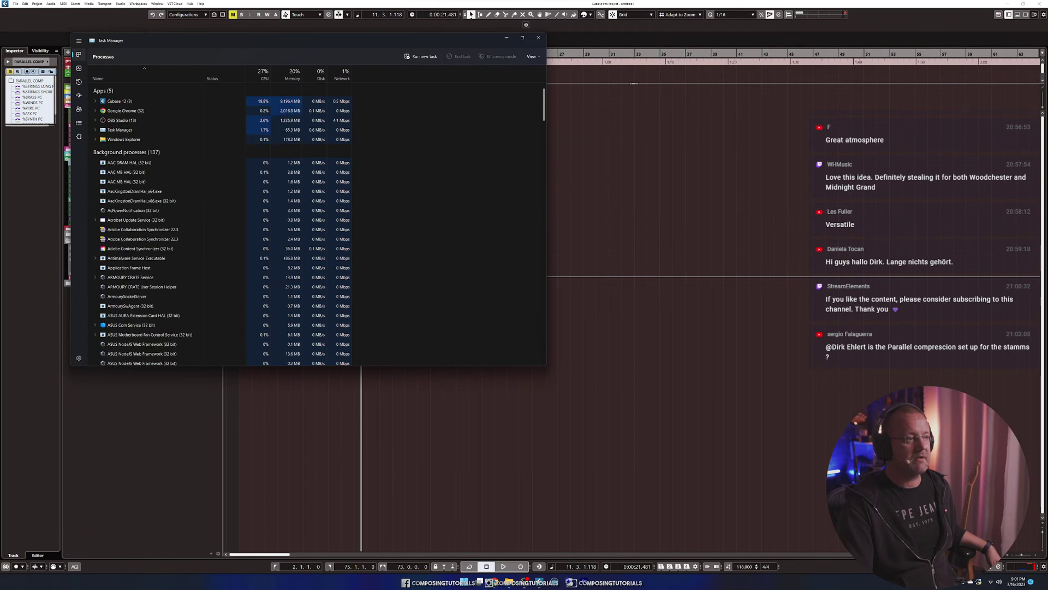
right_click(127, 111)
click(139, 132)
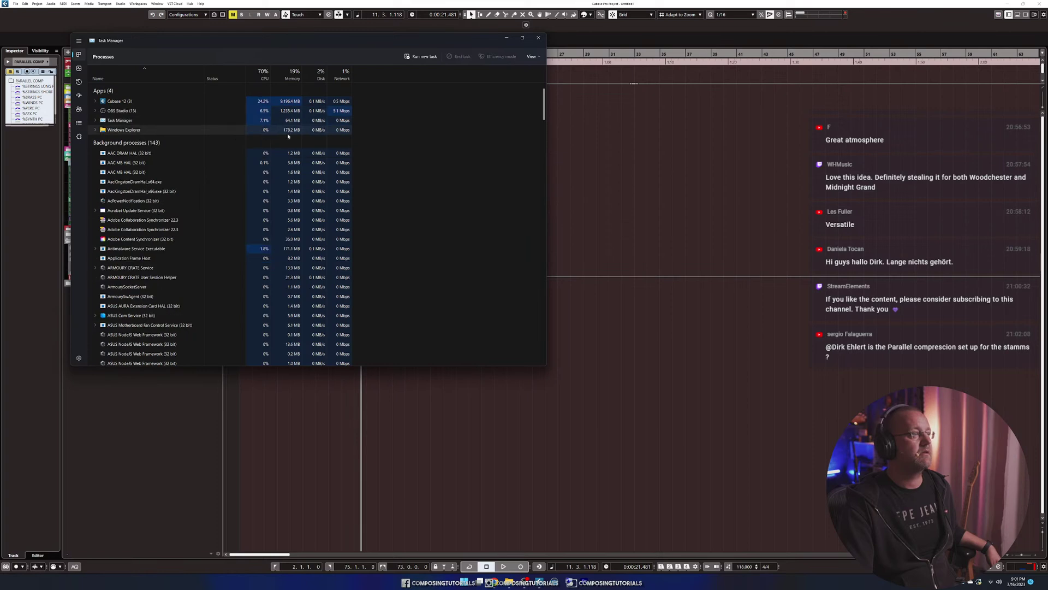
click(539, 37)
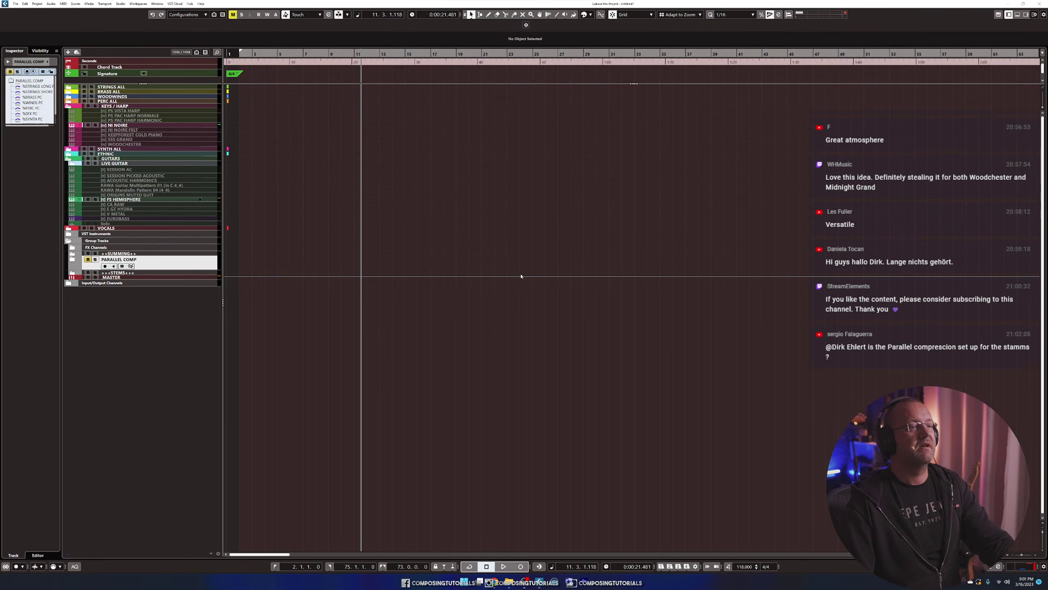
key(ctrl+shift+Escape)
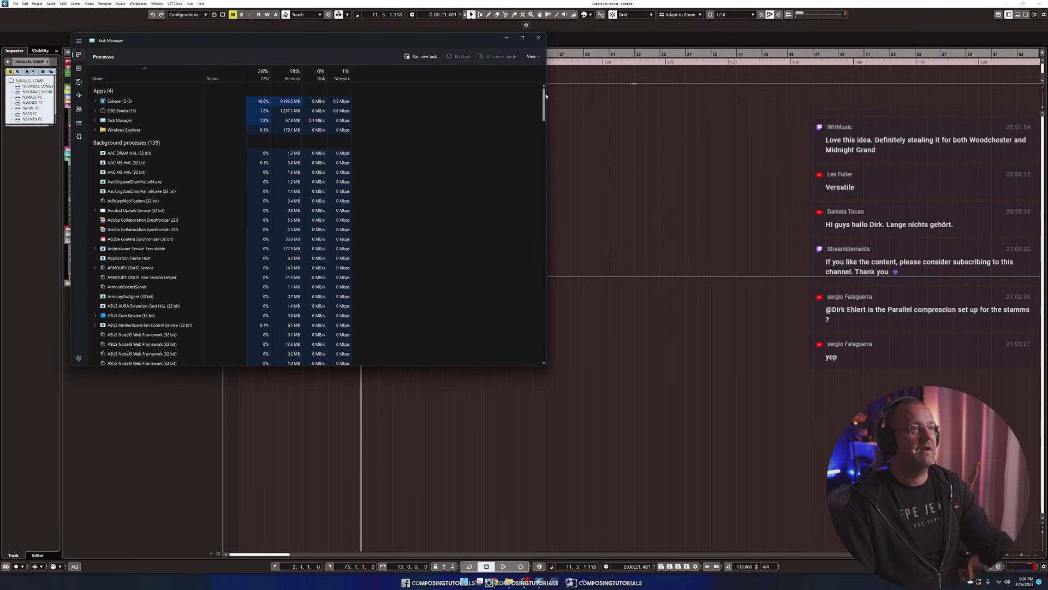
drag(523, 40, 1047, 40)
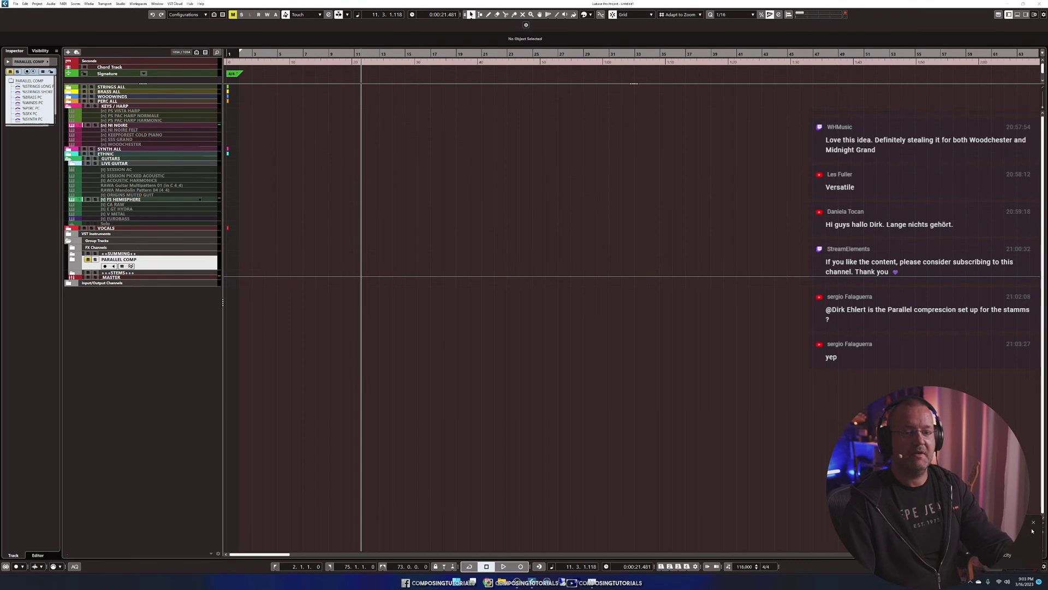
Dismiss the pop-up, load YouTube in a fresh Chrome window and move that window to the second monitor.
click(1034, 523)
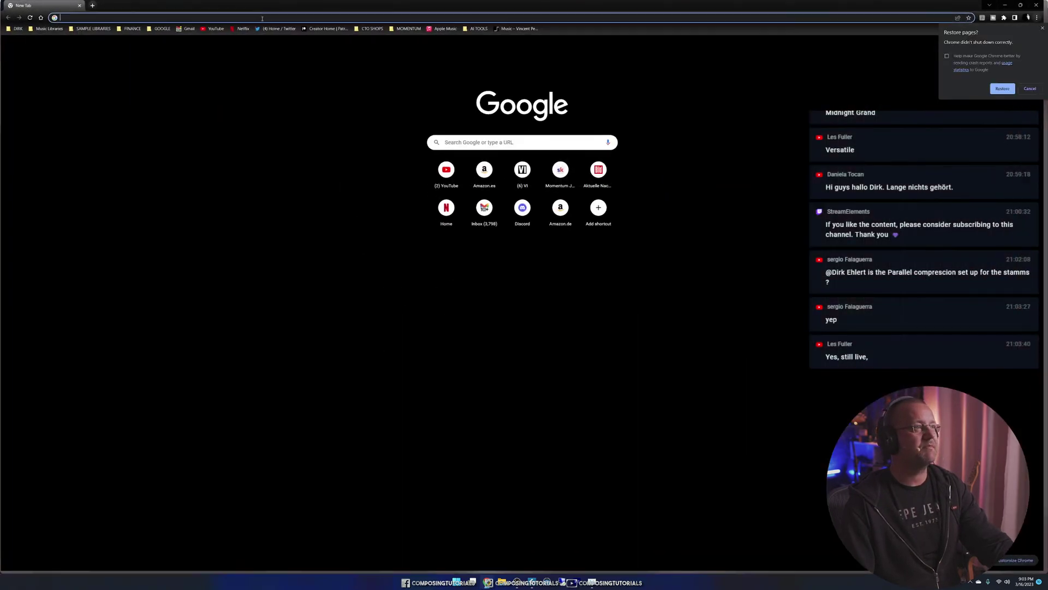
click(213, 28)
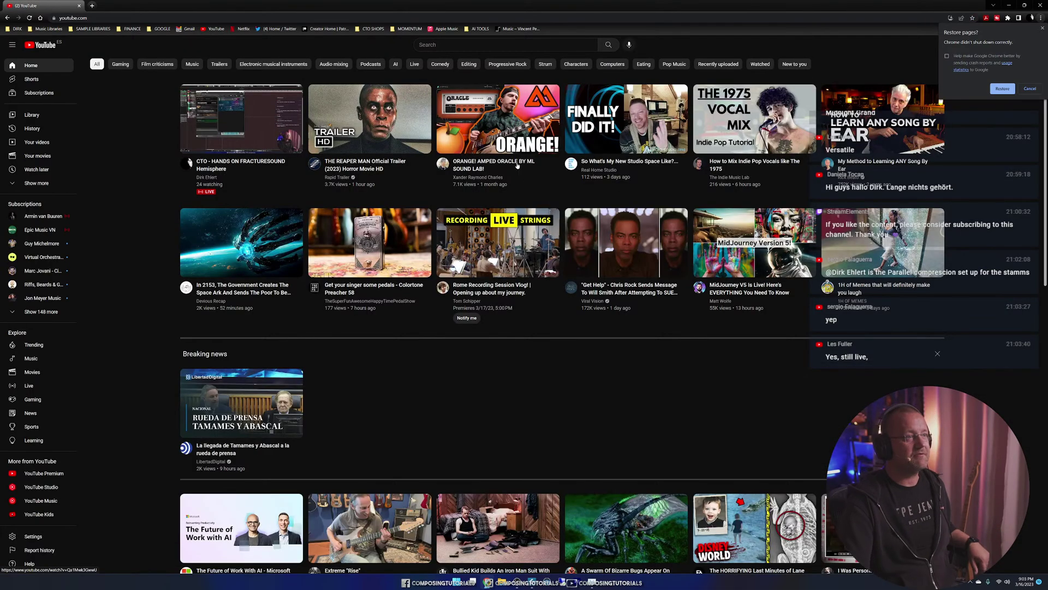
drag(655, 7, 1047, 21)
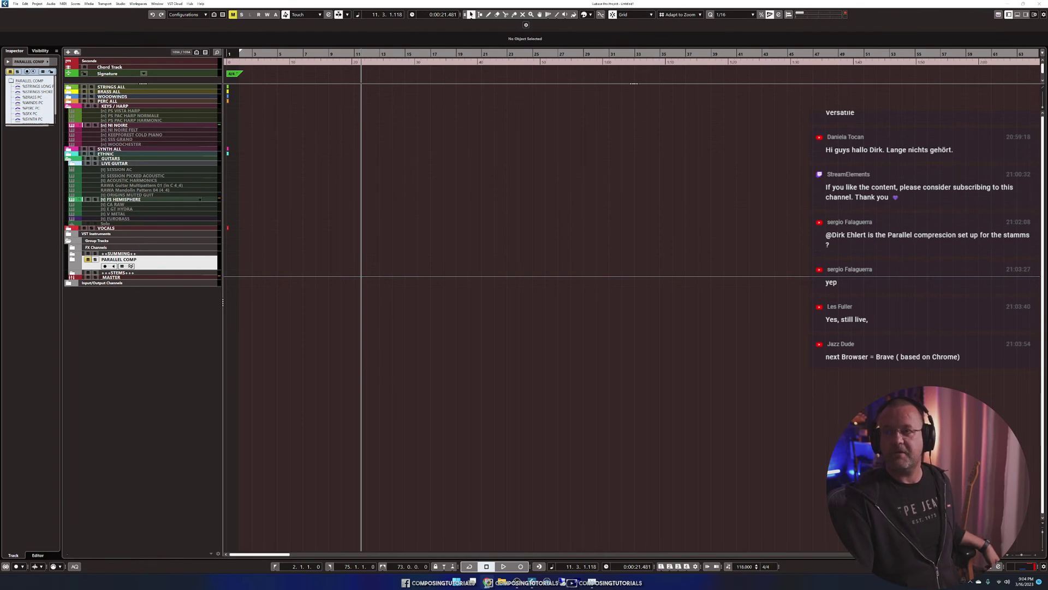
Switch to the Comment Picker site in Chrome and open its Facebook Comment Picker for business pages.
key(alt+Tab)
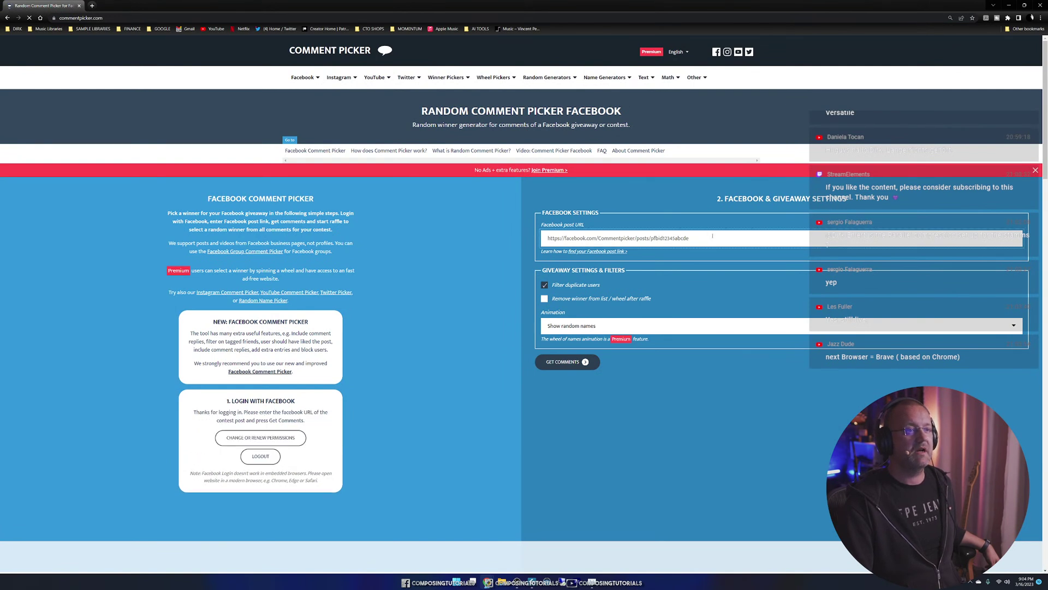
click(692, 244)
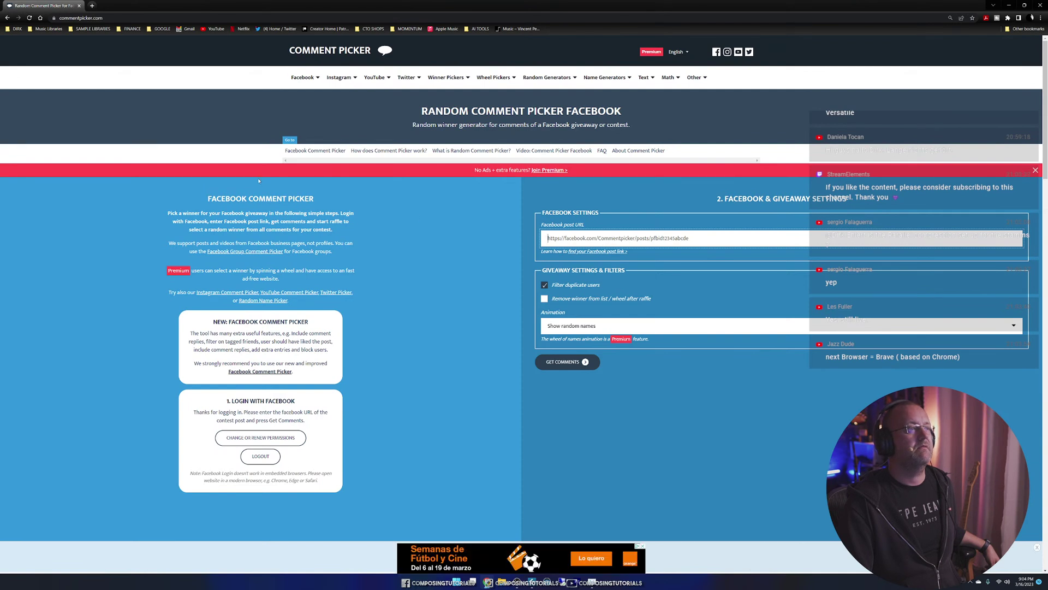
mouse_move(302, 77)
click(319, 104)
click(483, 379)
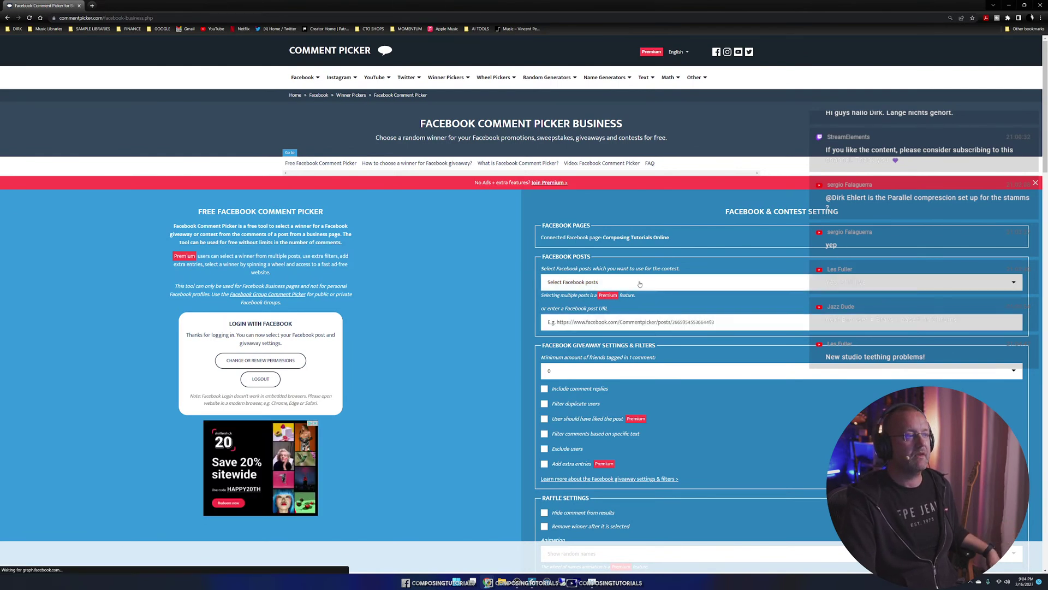
Choose the 3/16/23 Fracture Sounds Hemisphere giveaway post as the contest post and fetch its comments.
click(640, 284)
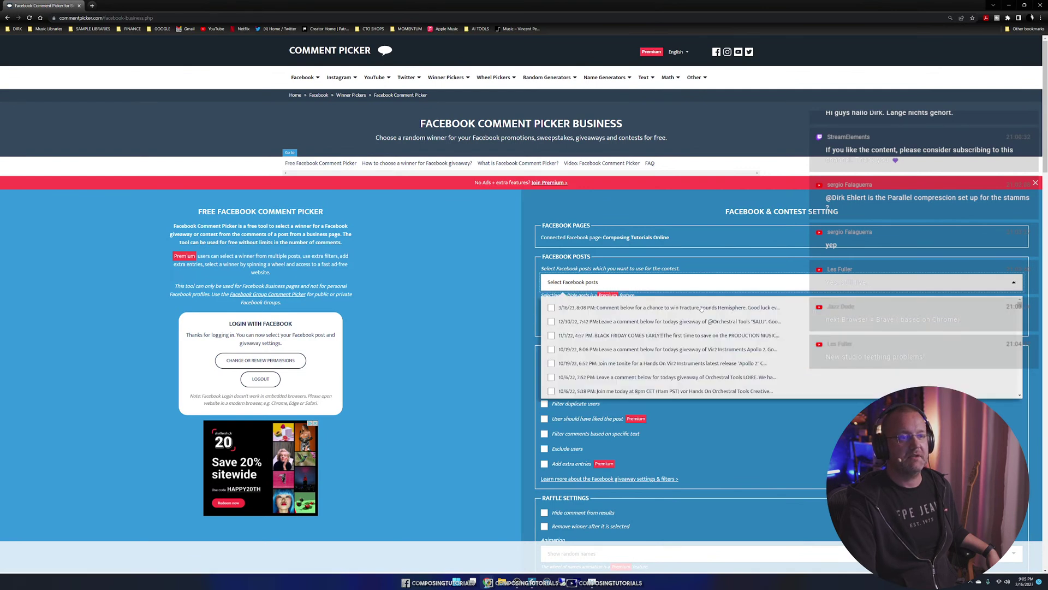
click(552, 307)
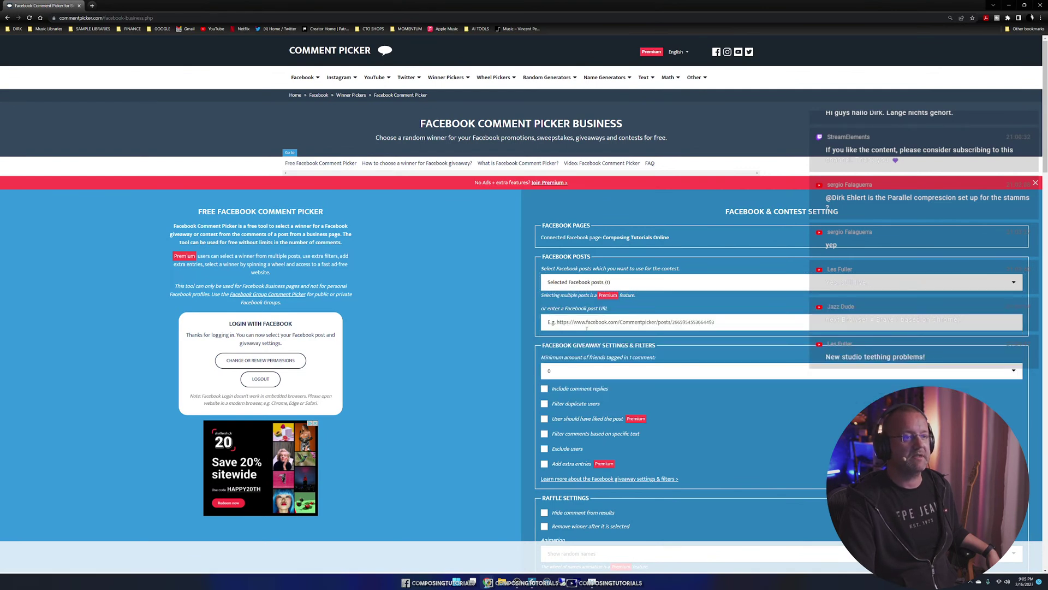
scroll(610, 389, down, 4)
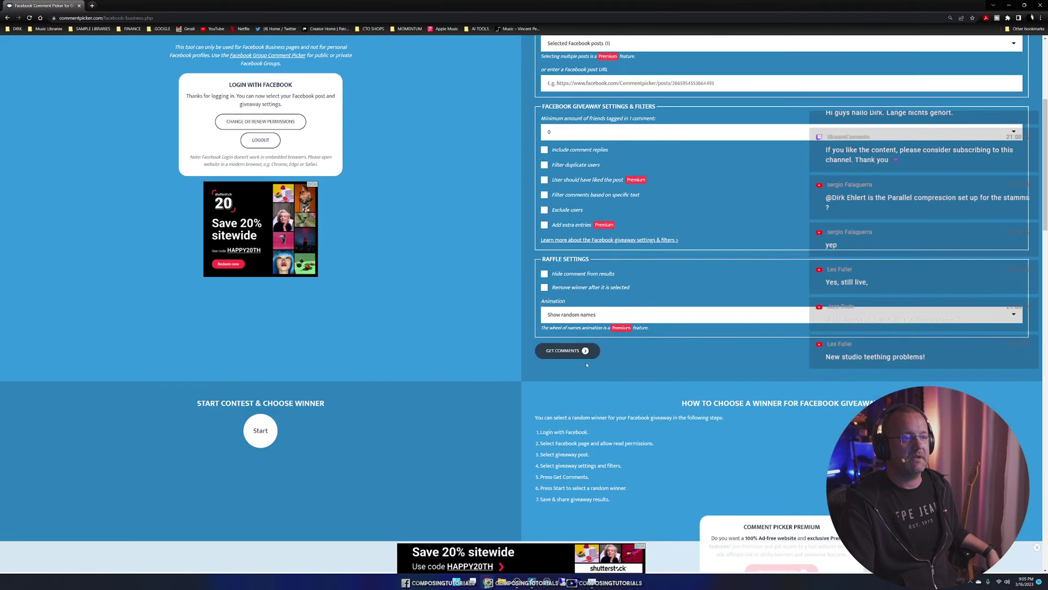
click(570, 351)
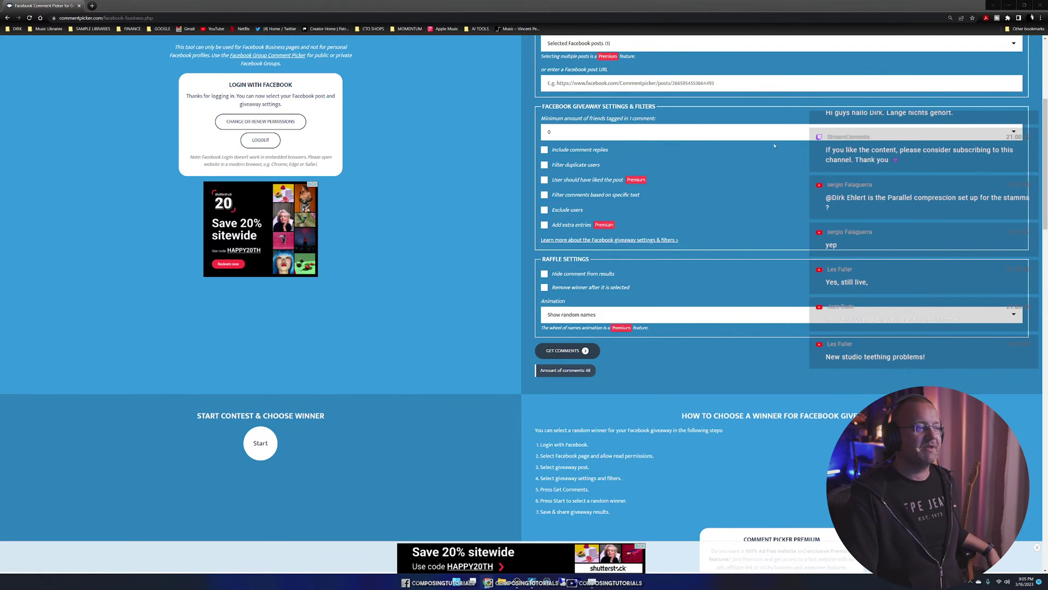
scroll(457, 237, up, 5)
scroll(457, 238, down, 5)
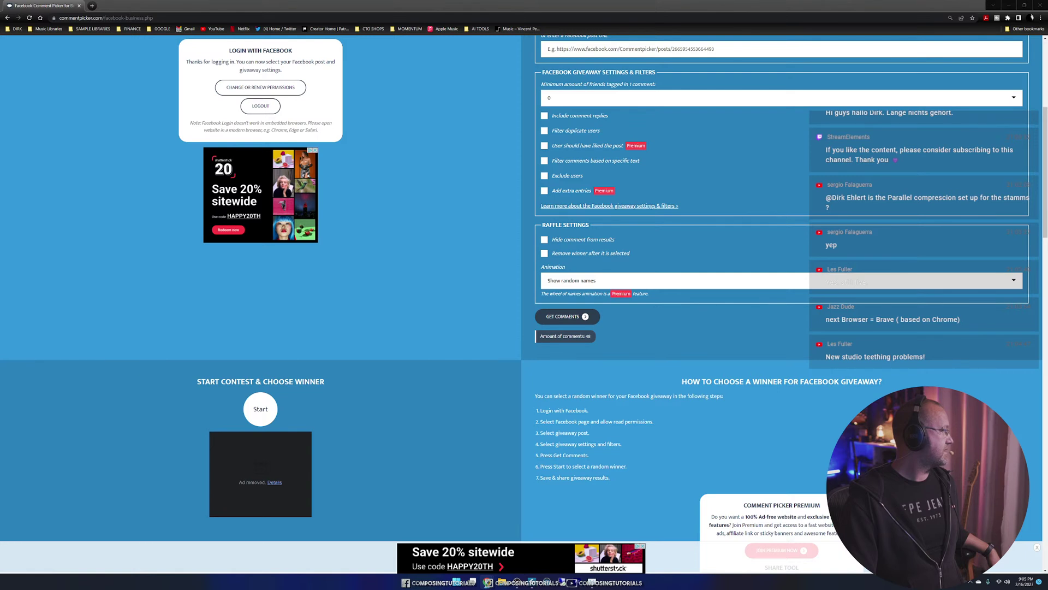
Switch to the Cubase project, select the FS HEMISPHERE track and return to the Facebook Comment Picker page.
click(270, 412)
mouse_move(532, 582)
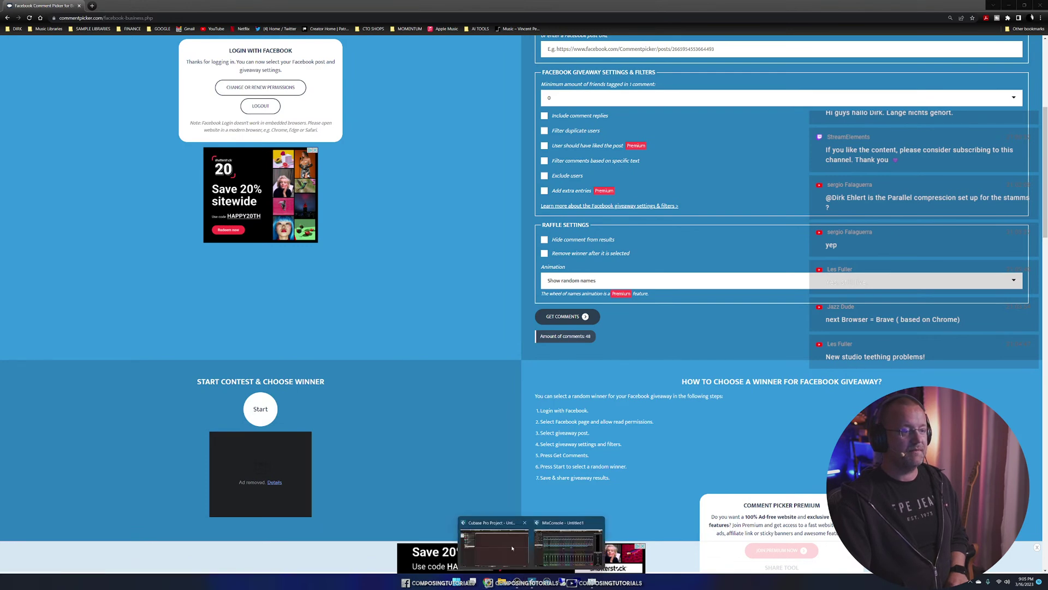
click(483, 541)
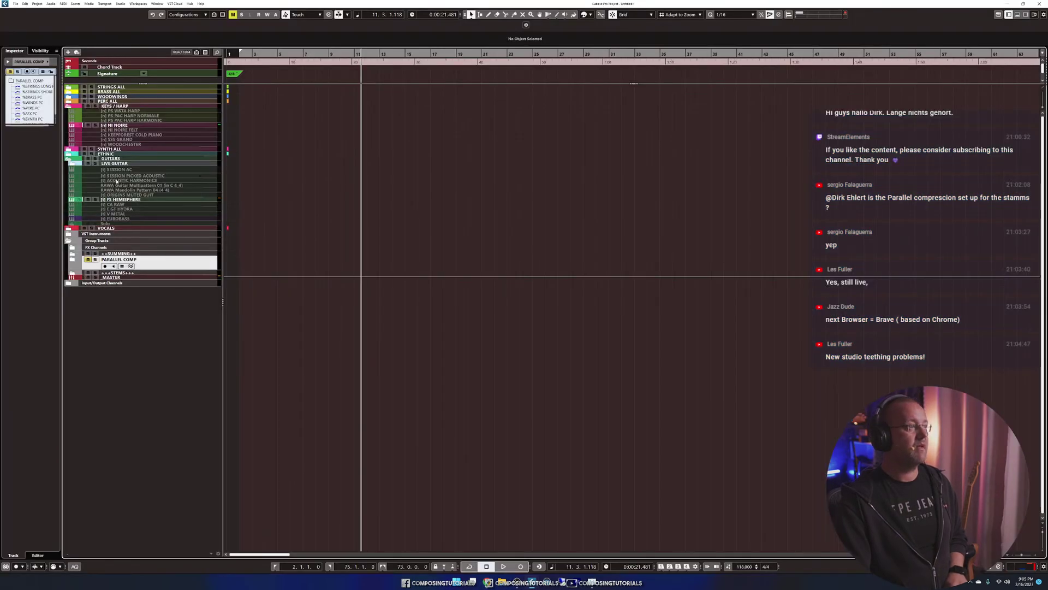
click(127, 199)
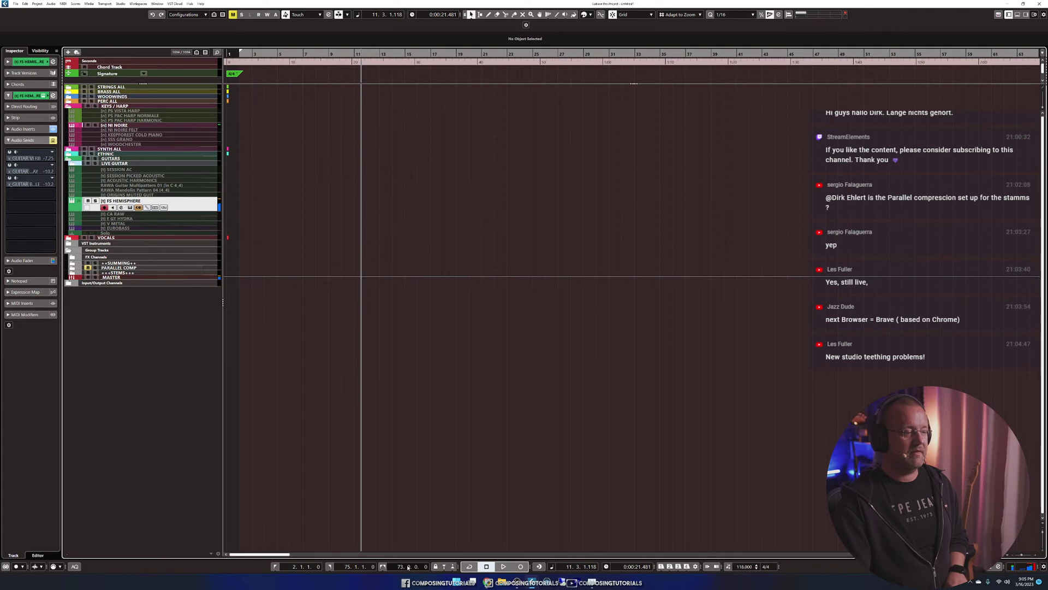
mouse_move(486, 583)
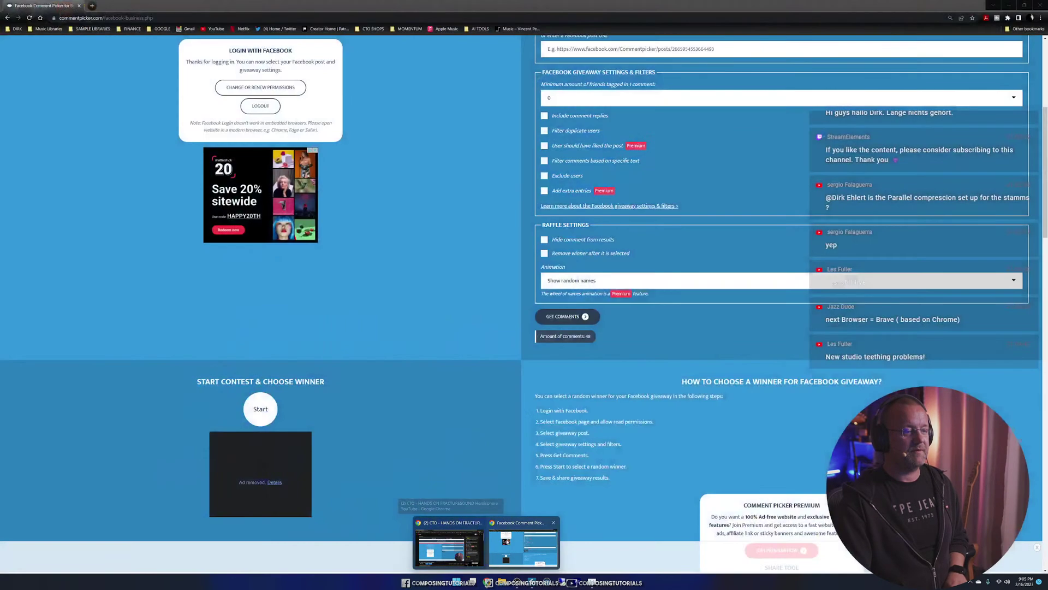
click(511, 542)
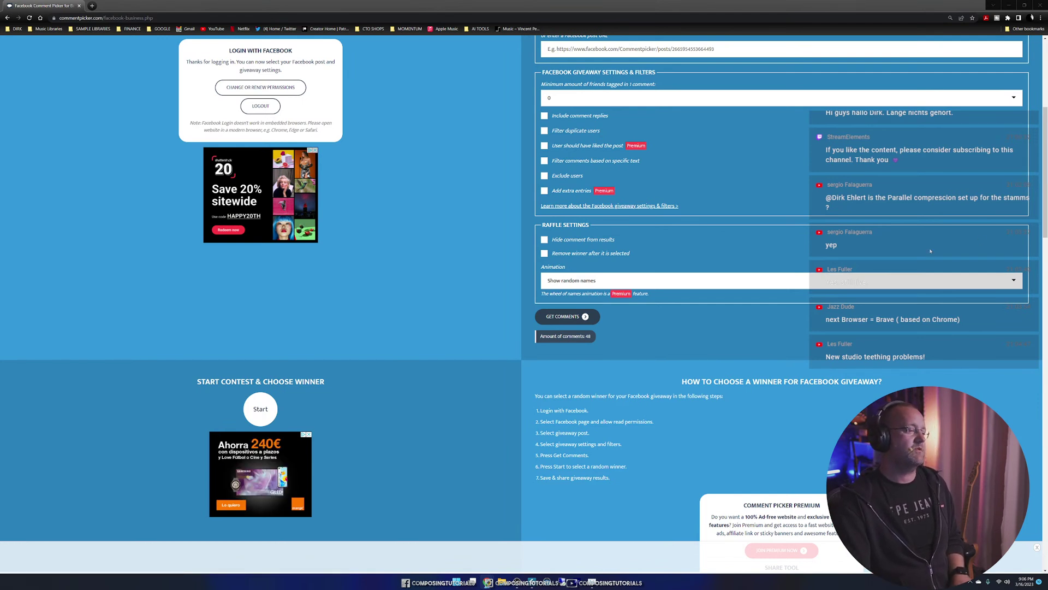
Start the contest to draw a random giveaway winner and switch back to the Cubase project.
click(262, 404)
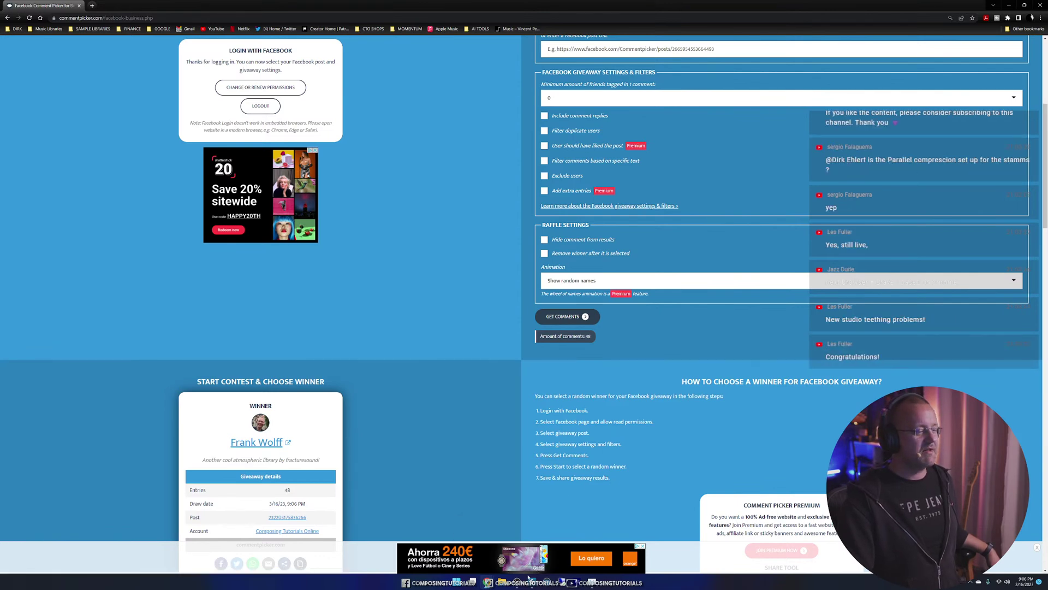
key(alt+Tab)
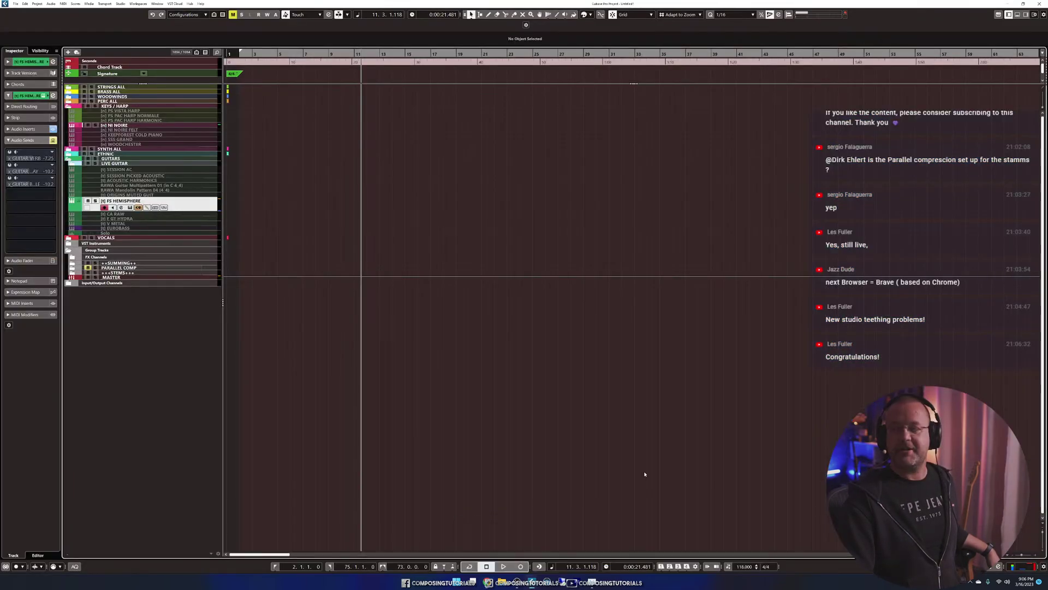